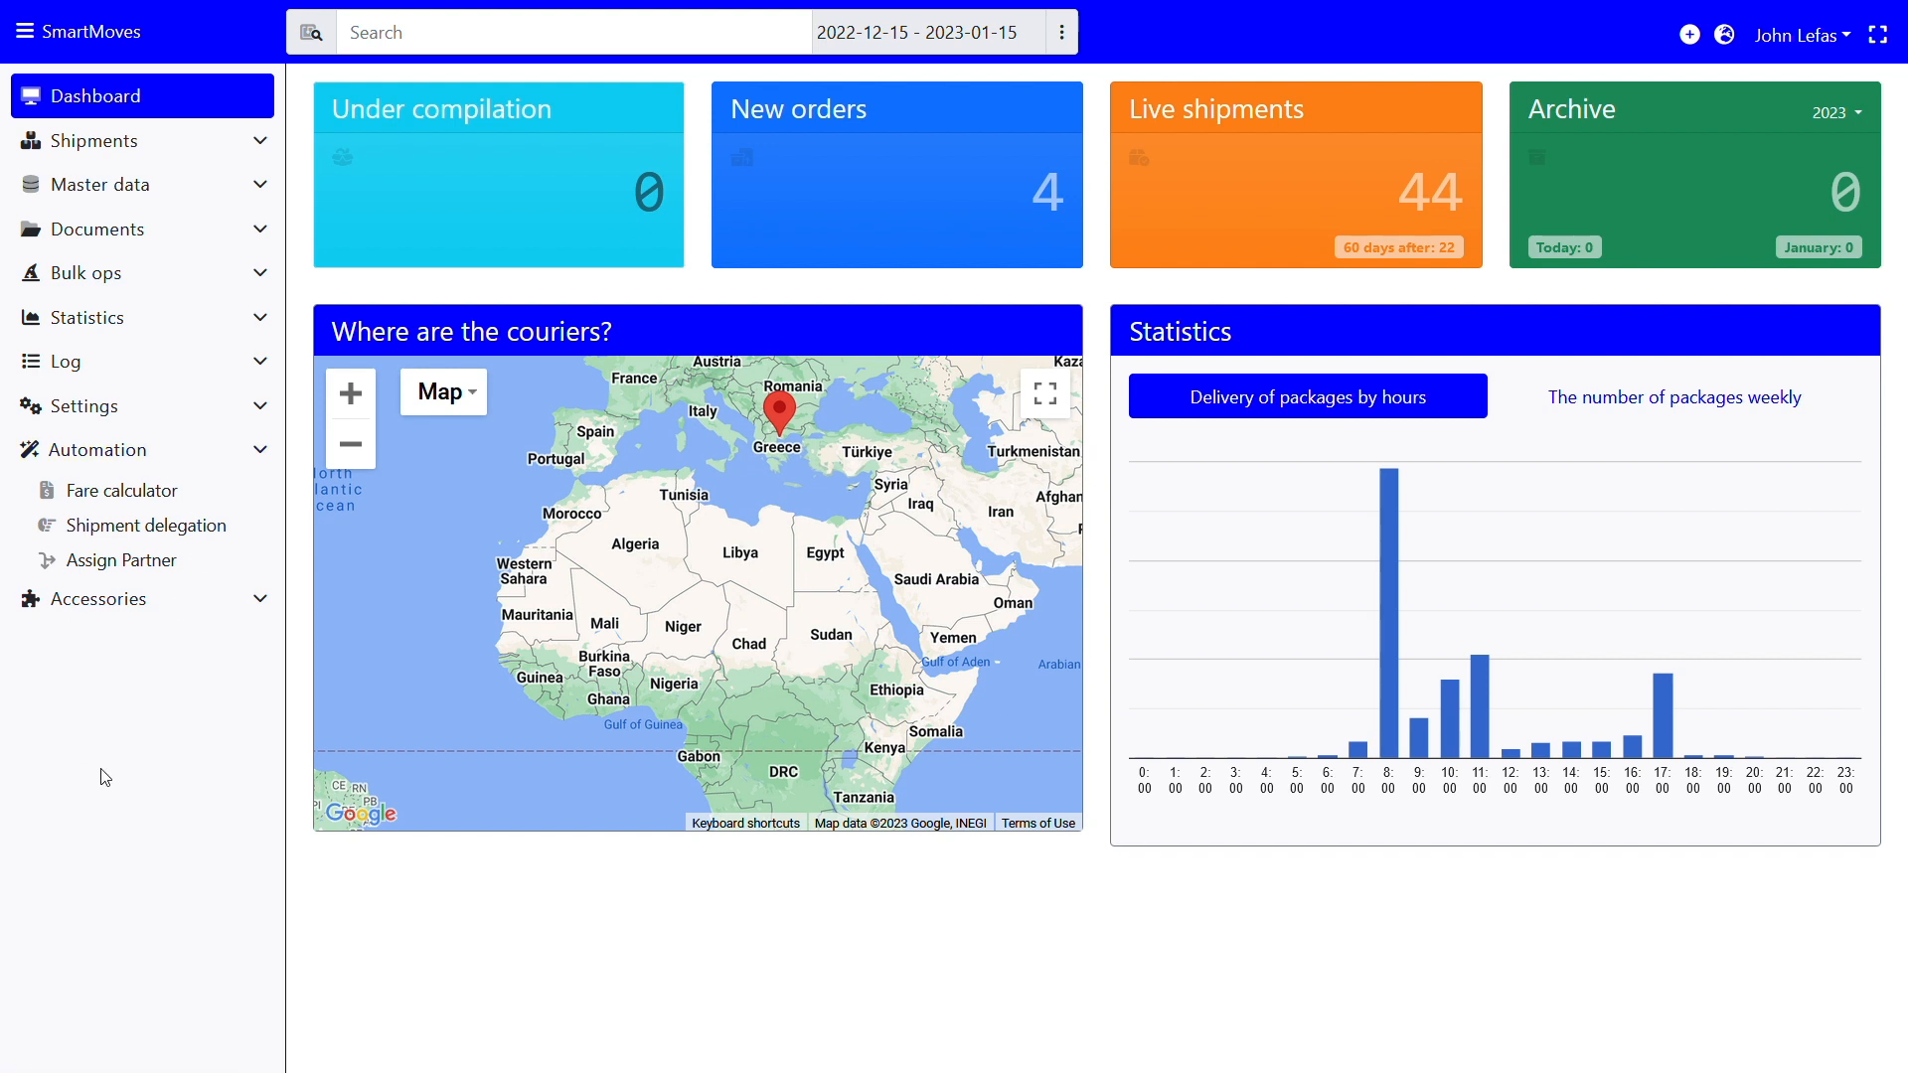
Open the Fare calculator rules list under Automation
left_click(71, 489)
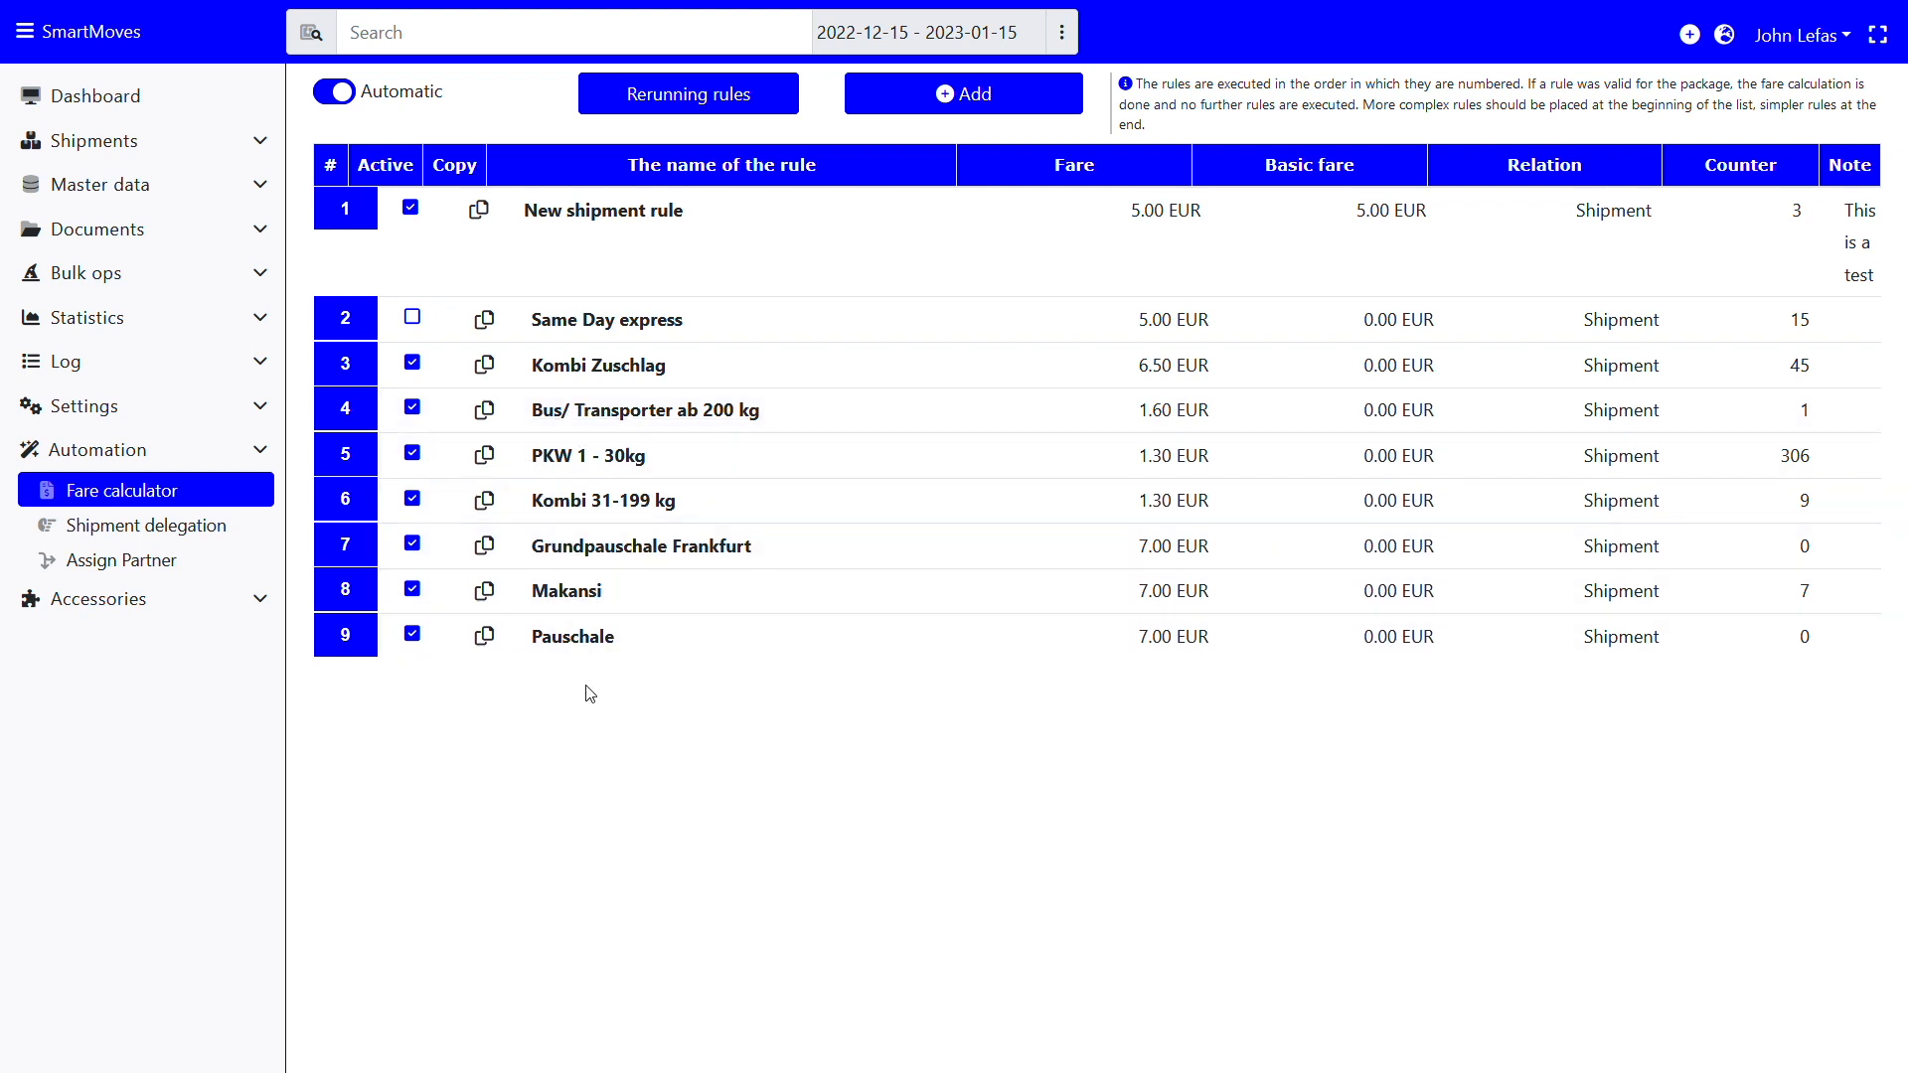
left_click(154, 528)
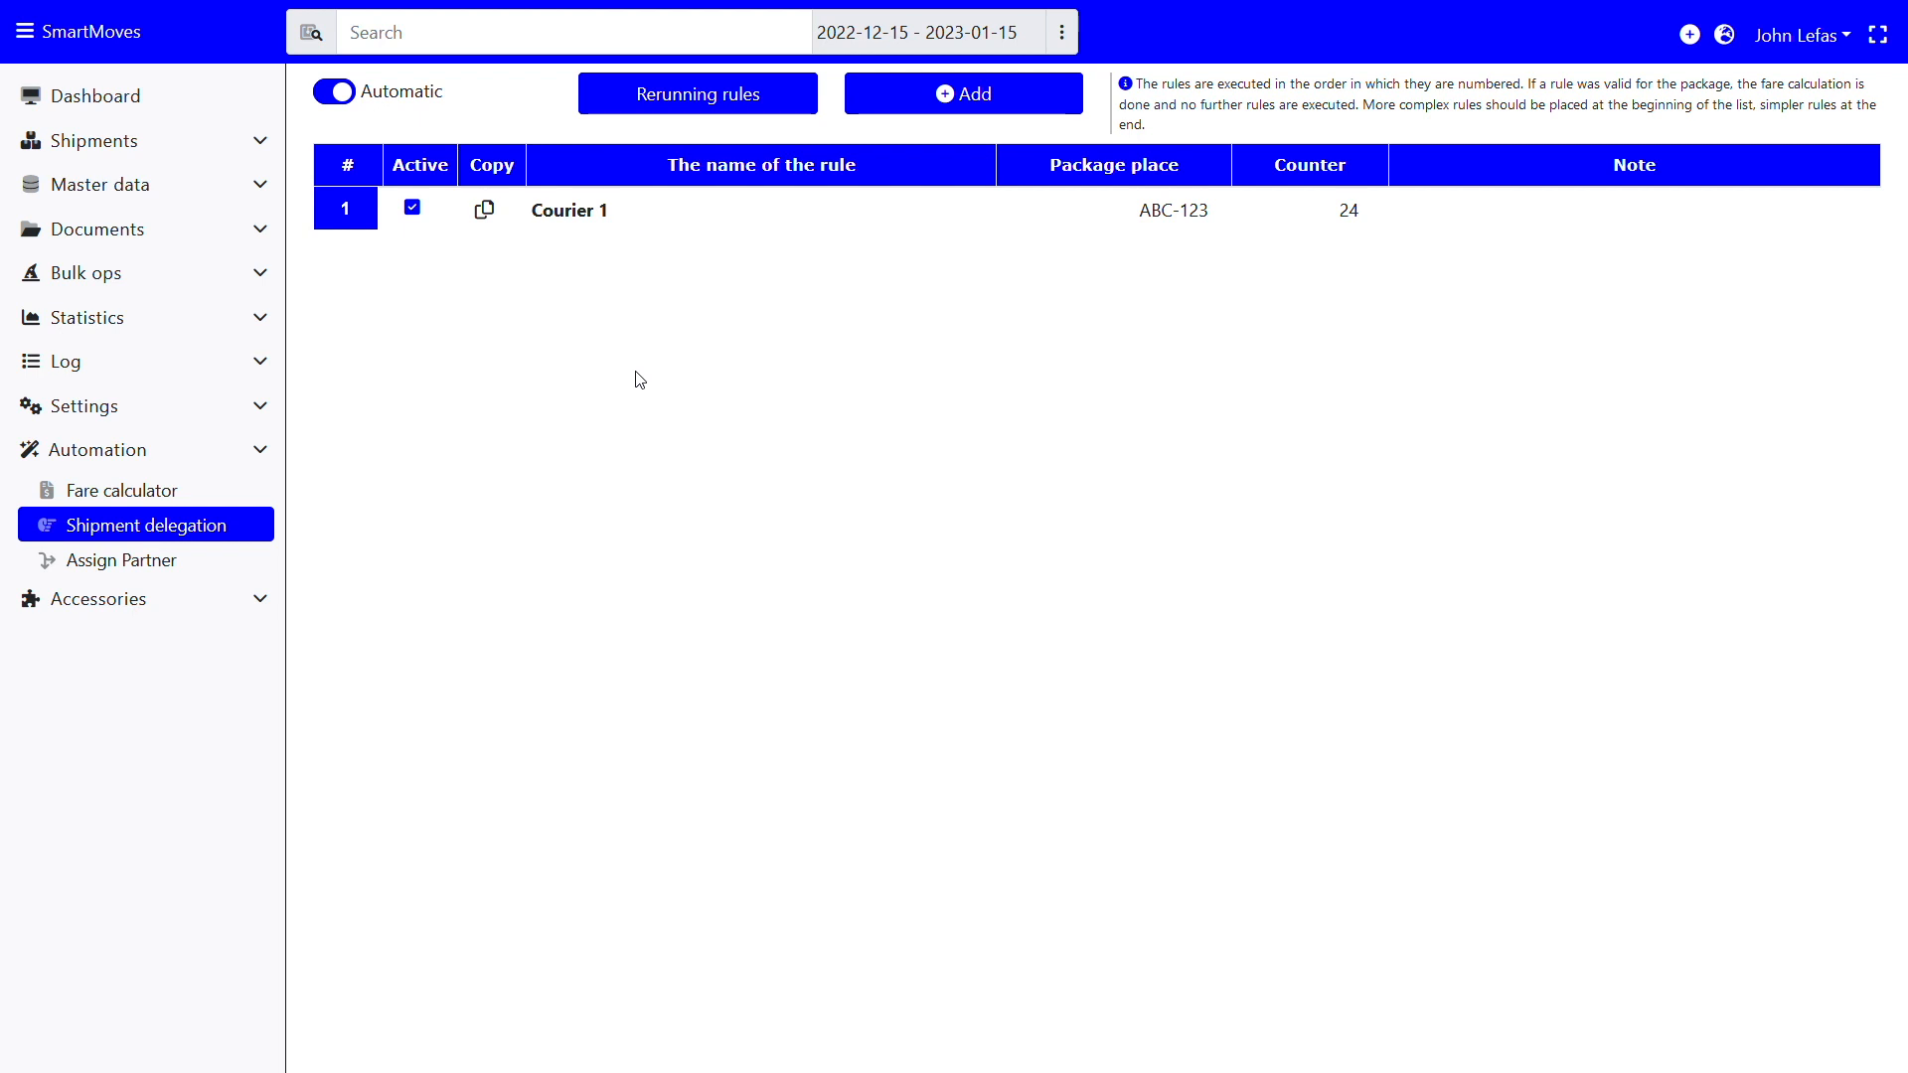
left_click(162, 563)
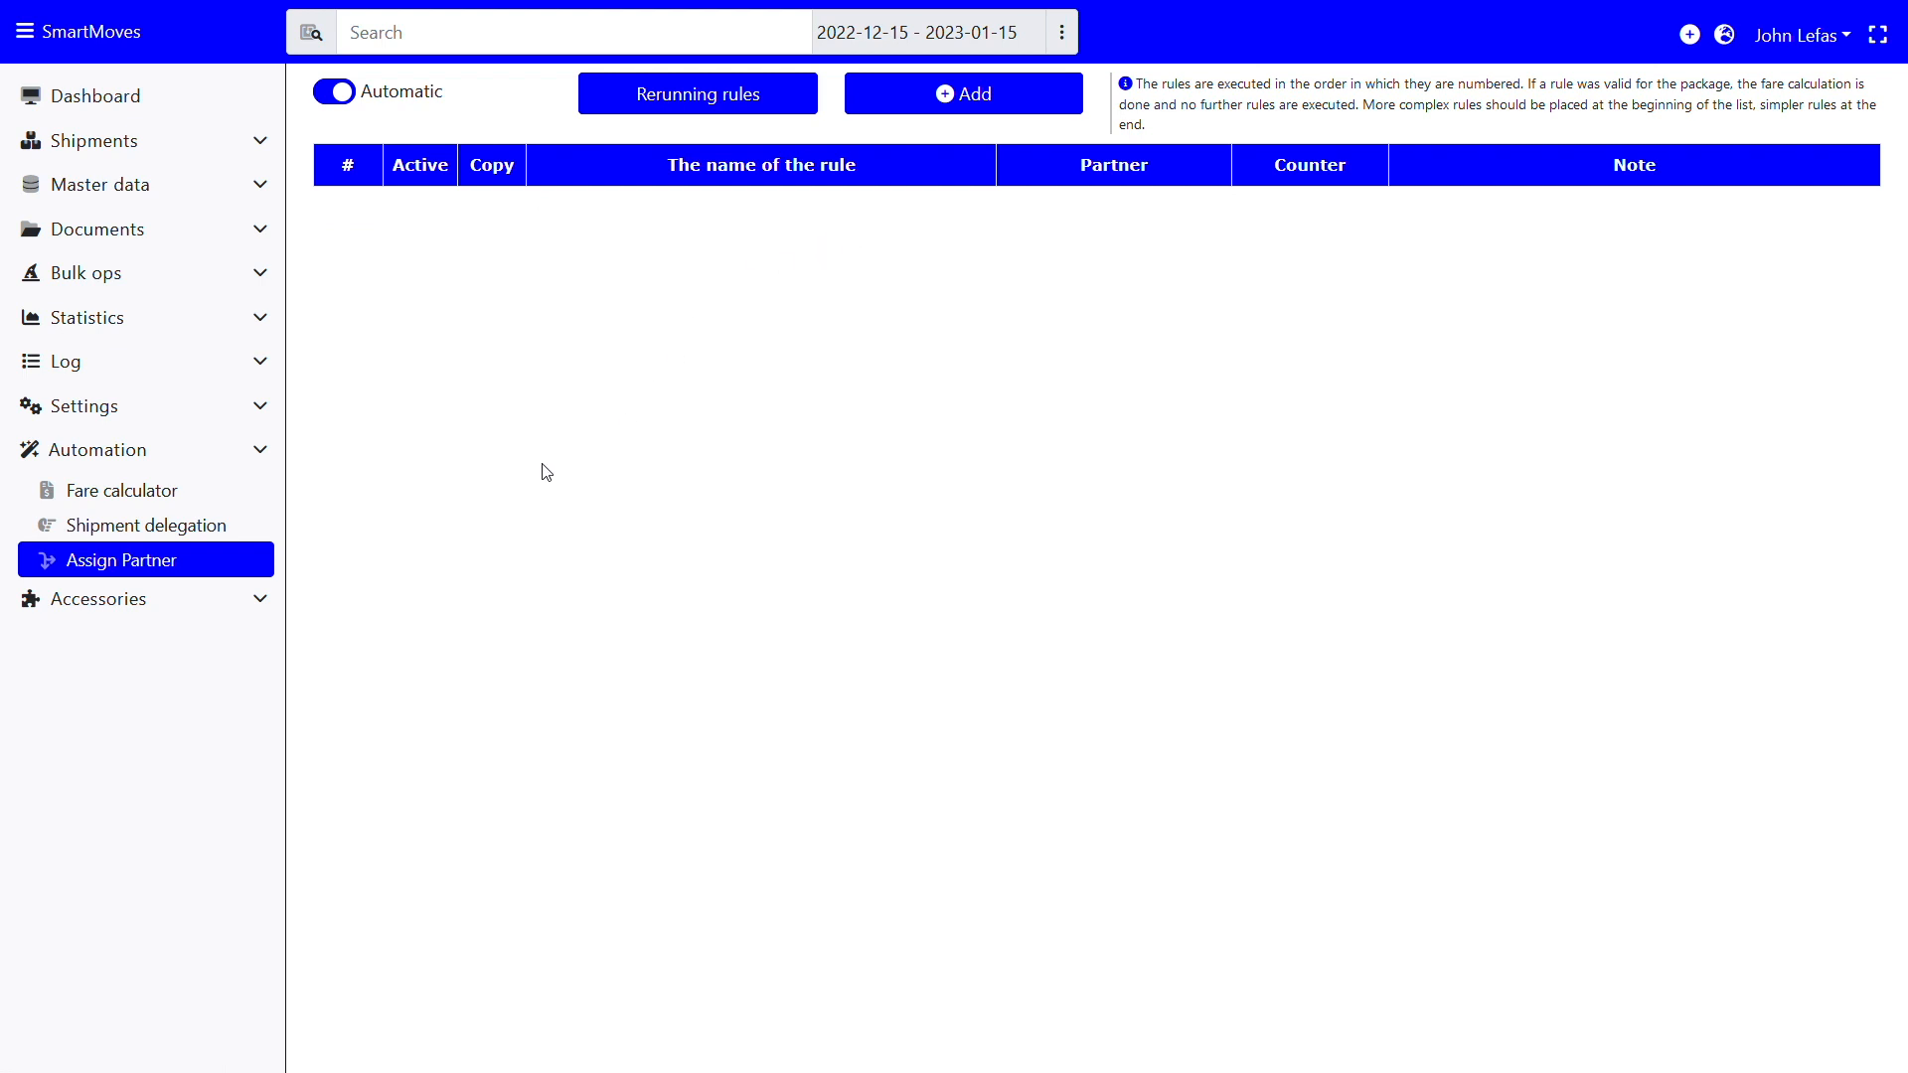
left_click(81, 496)
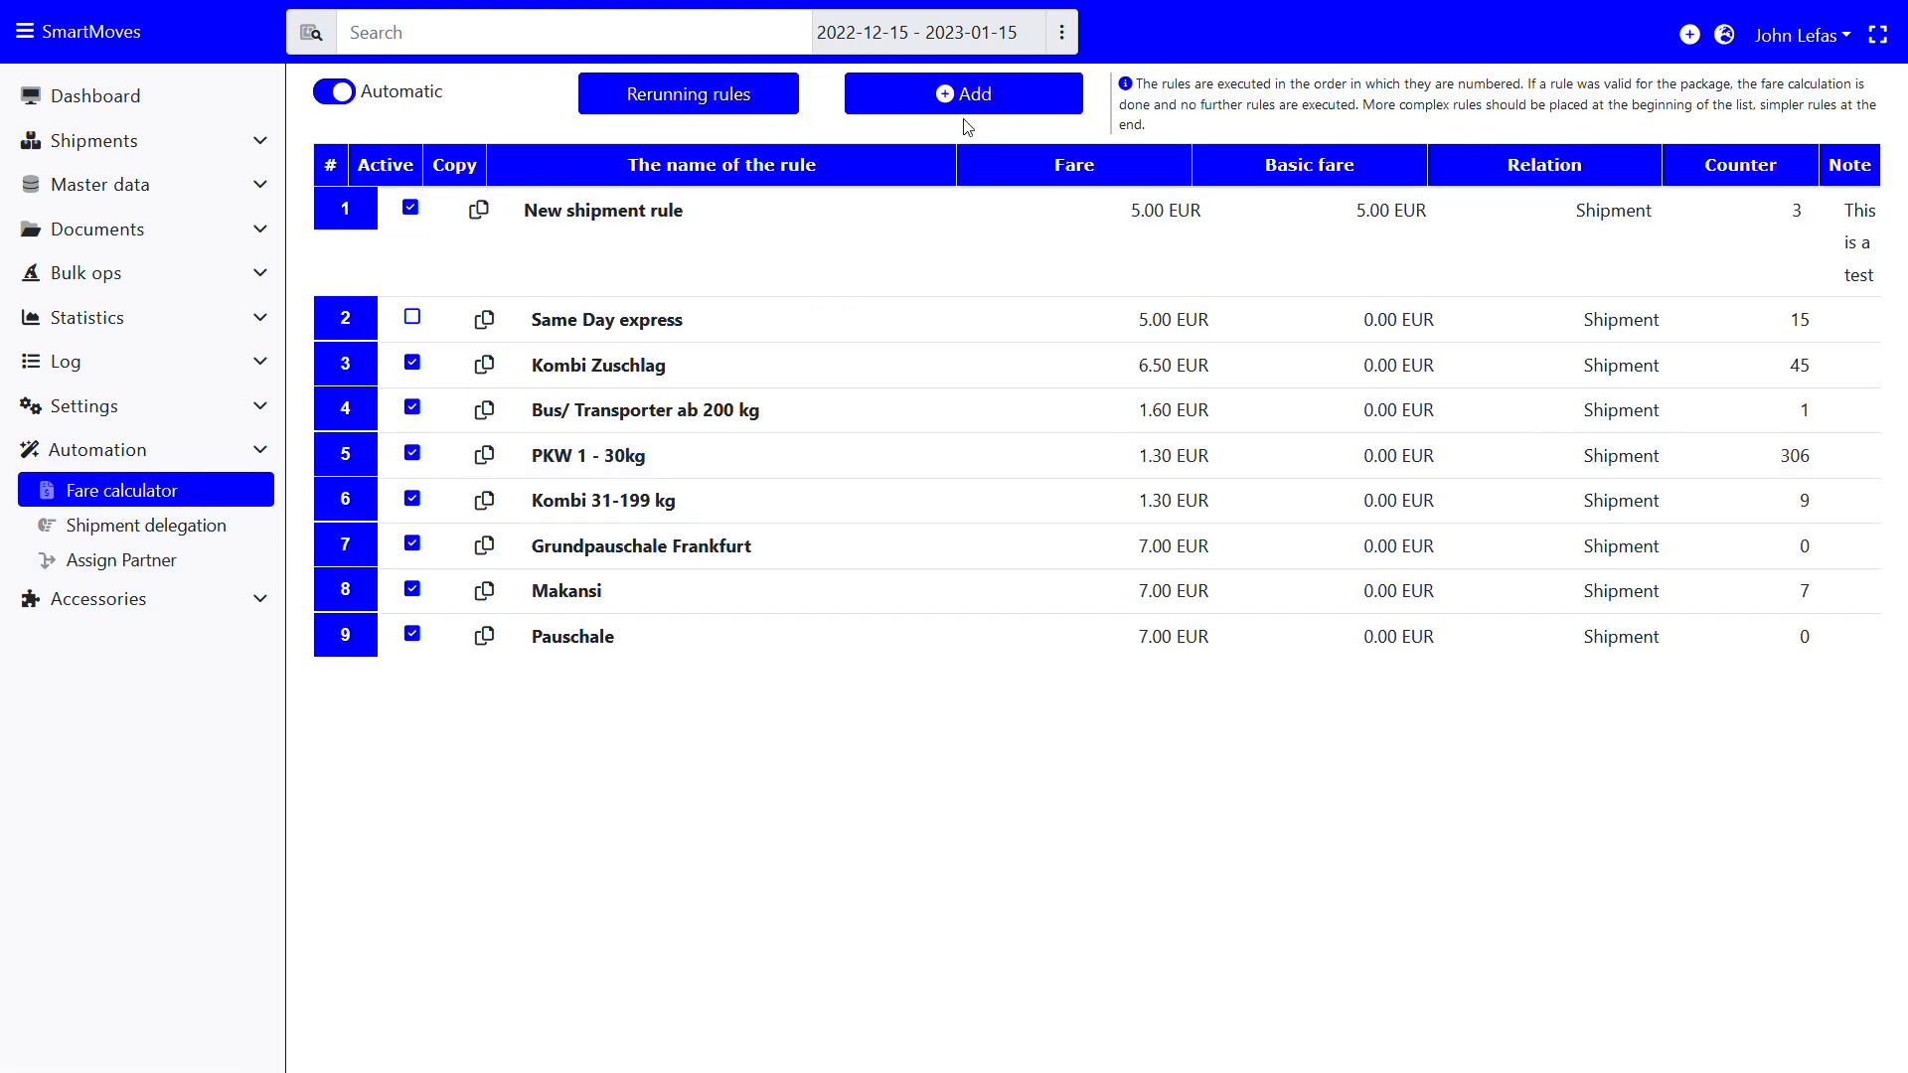
Add a fare rule named 'Simple Transport Eshop' charging 5 EUR per shipment
left_click(964, 104)
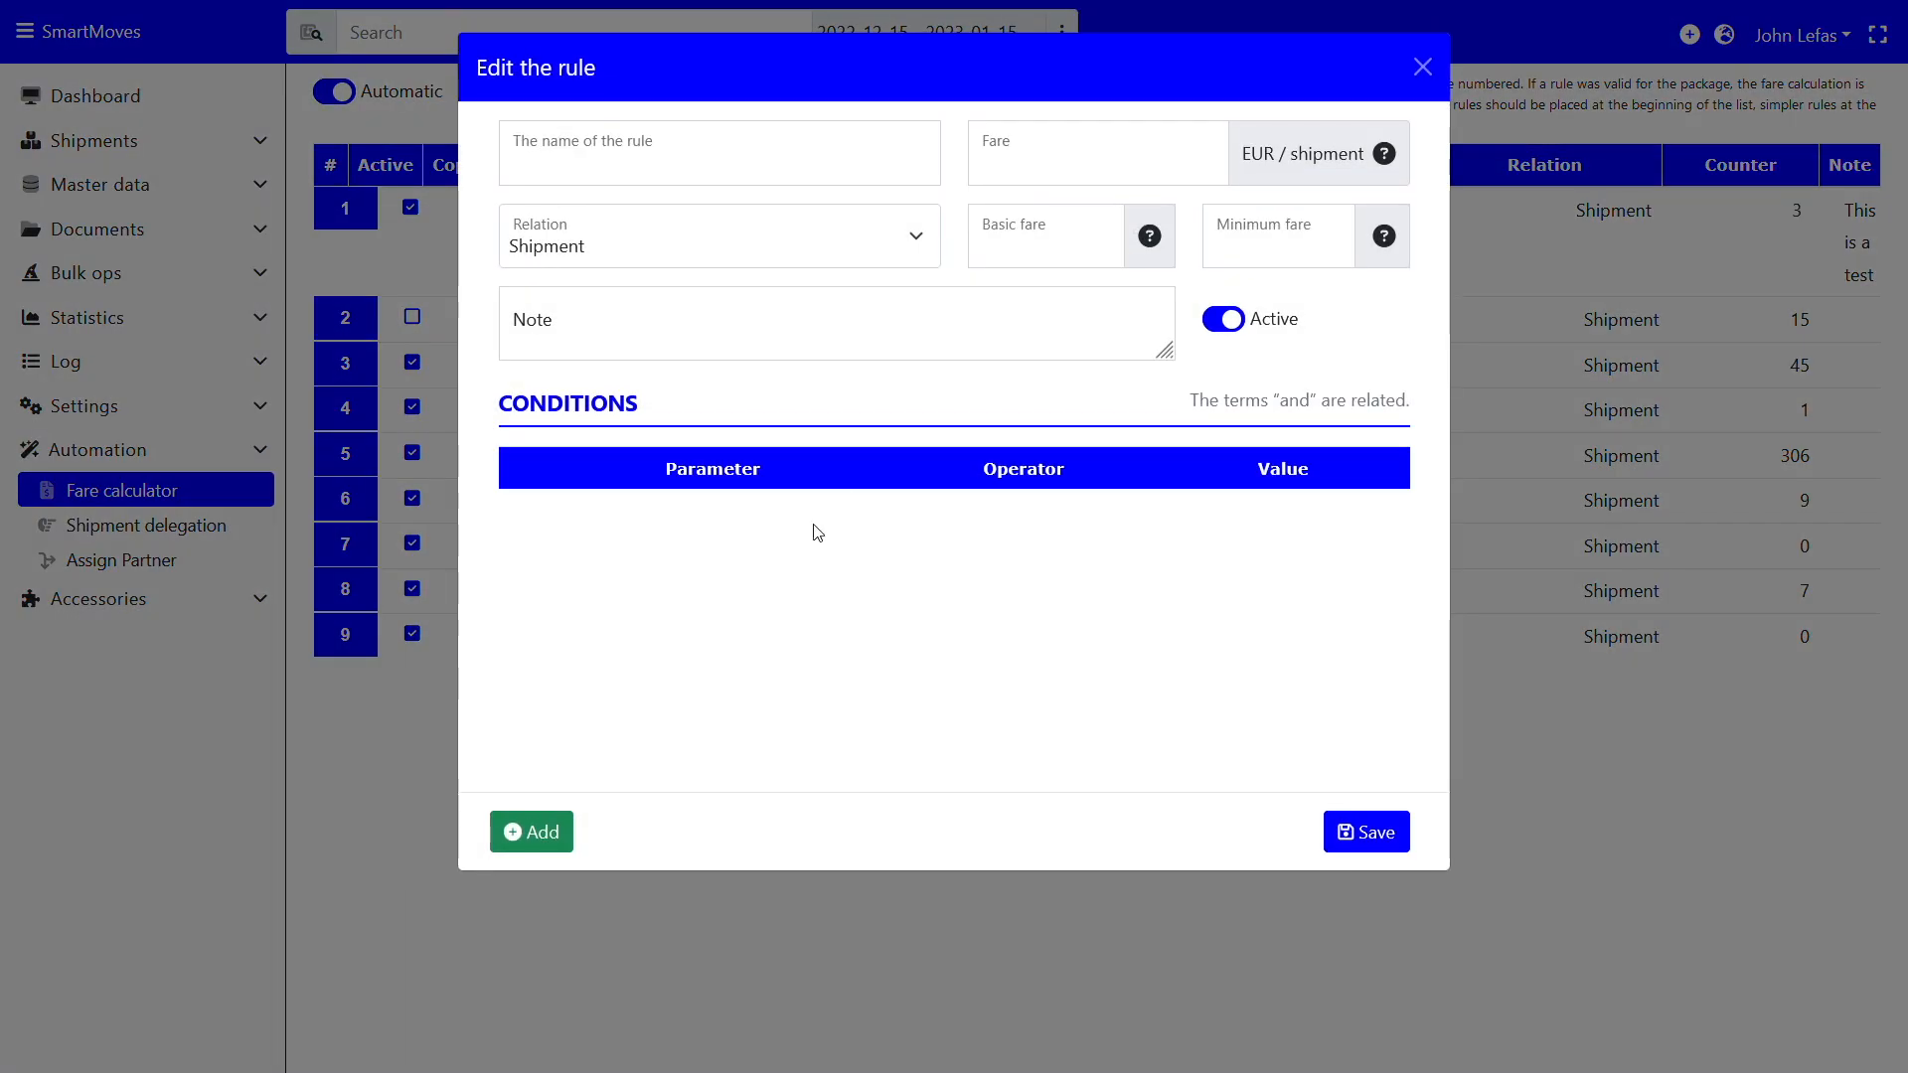
left_click(670, 189)
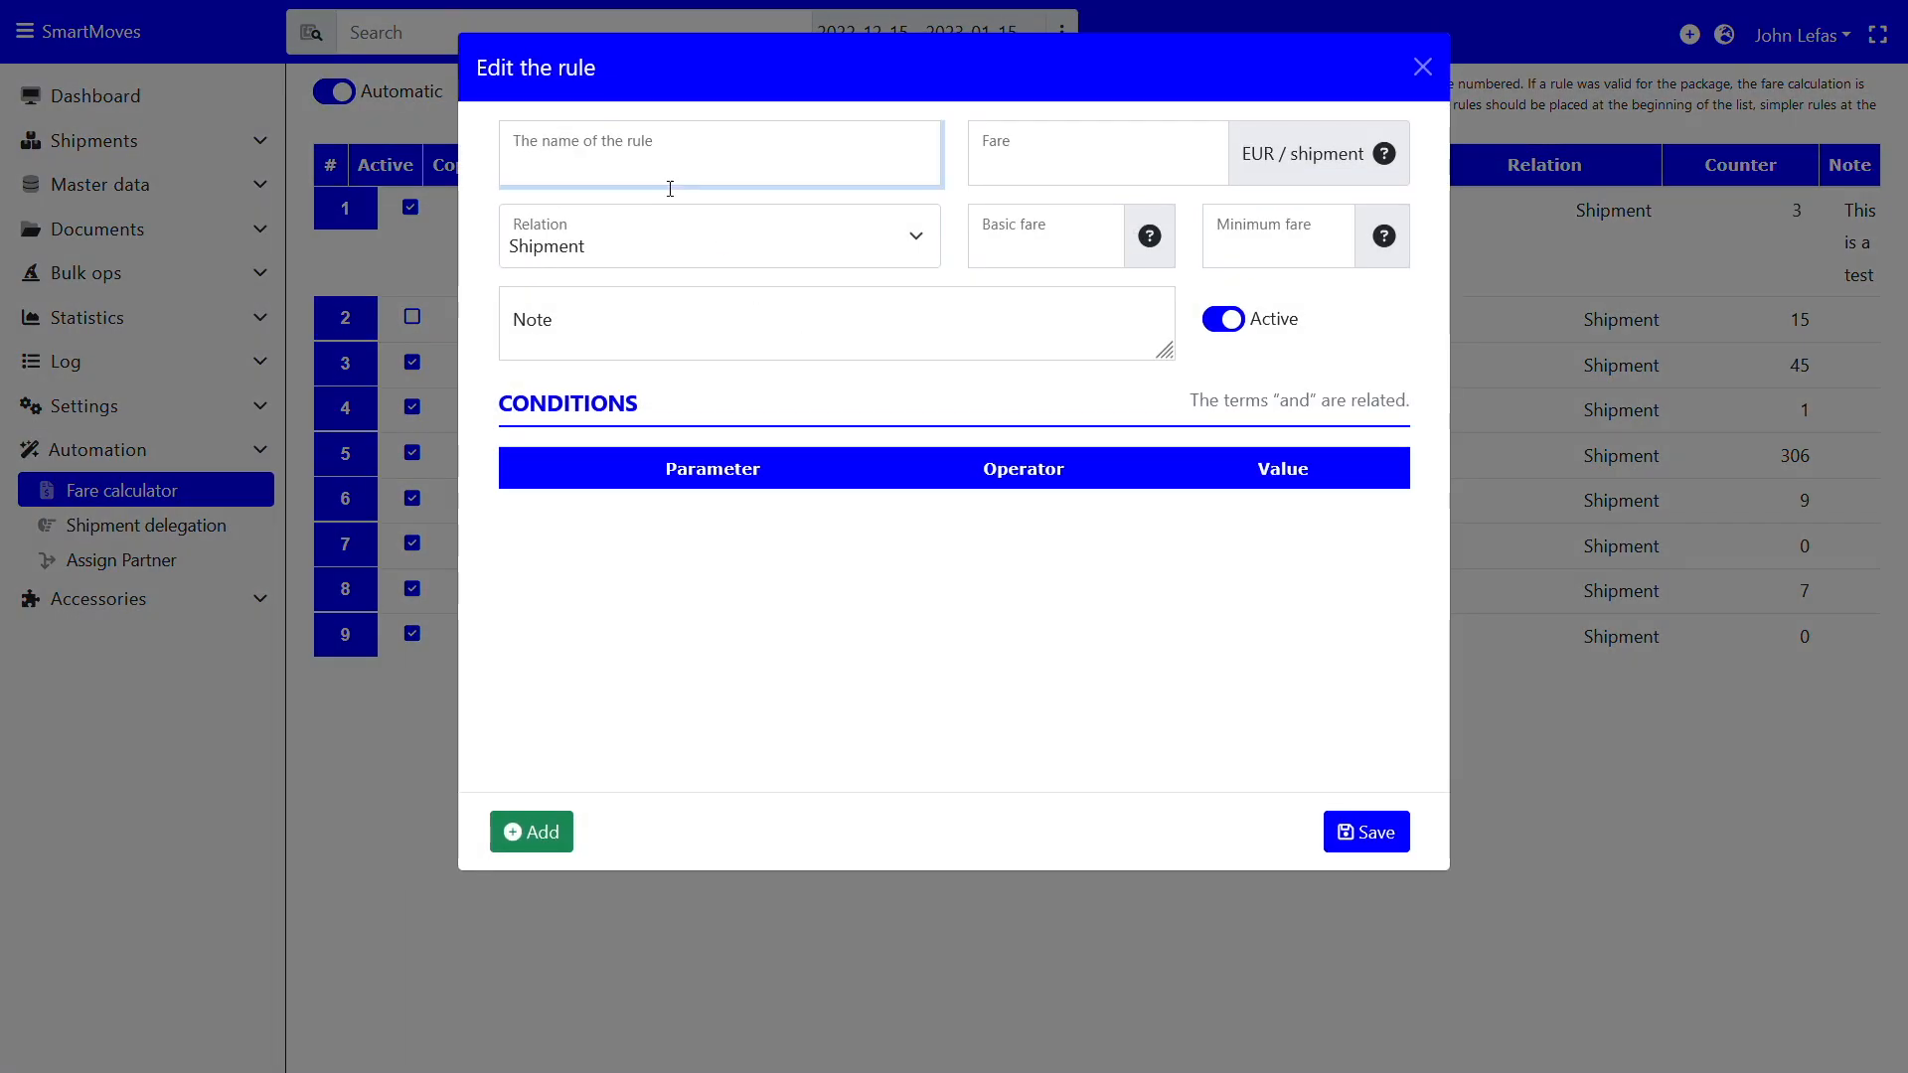
type("S")
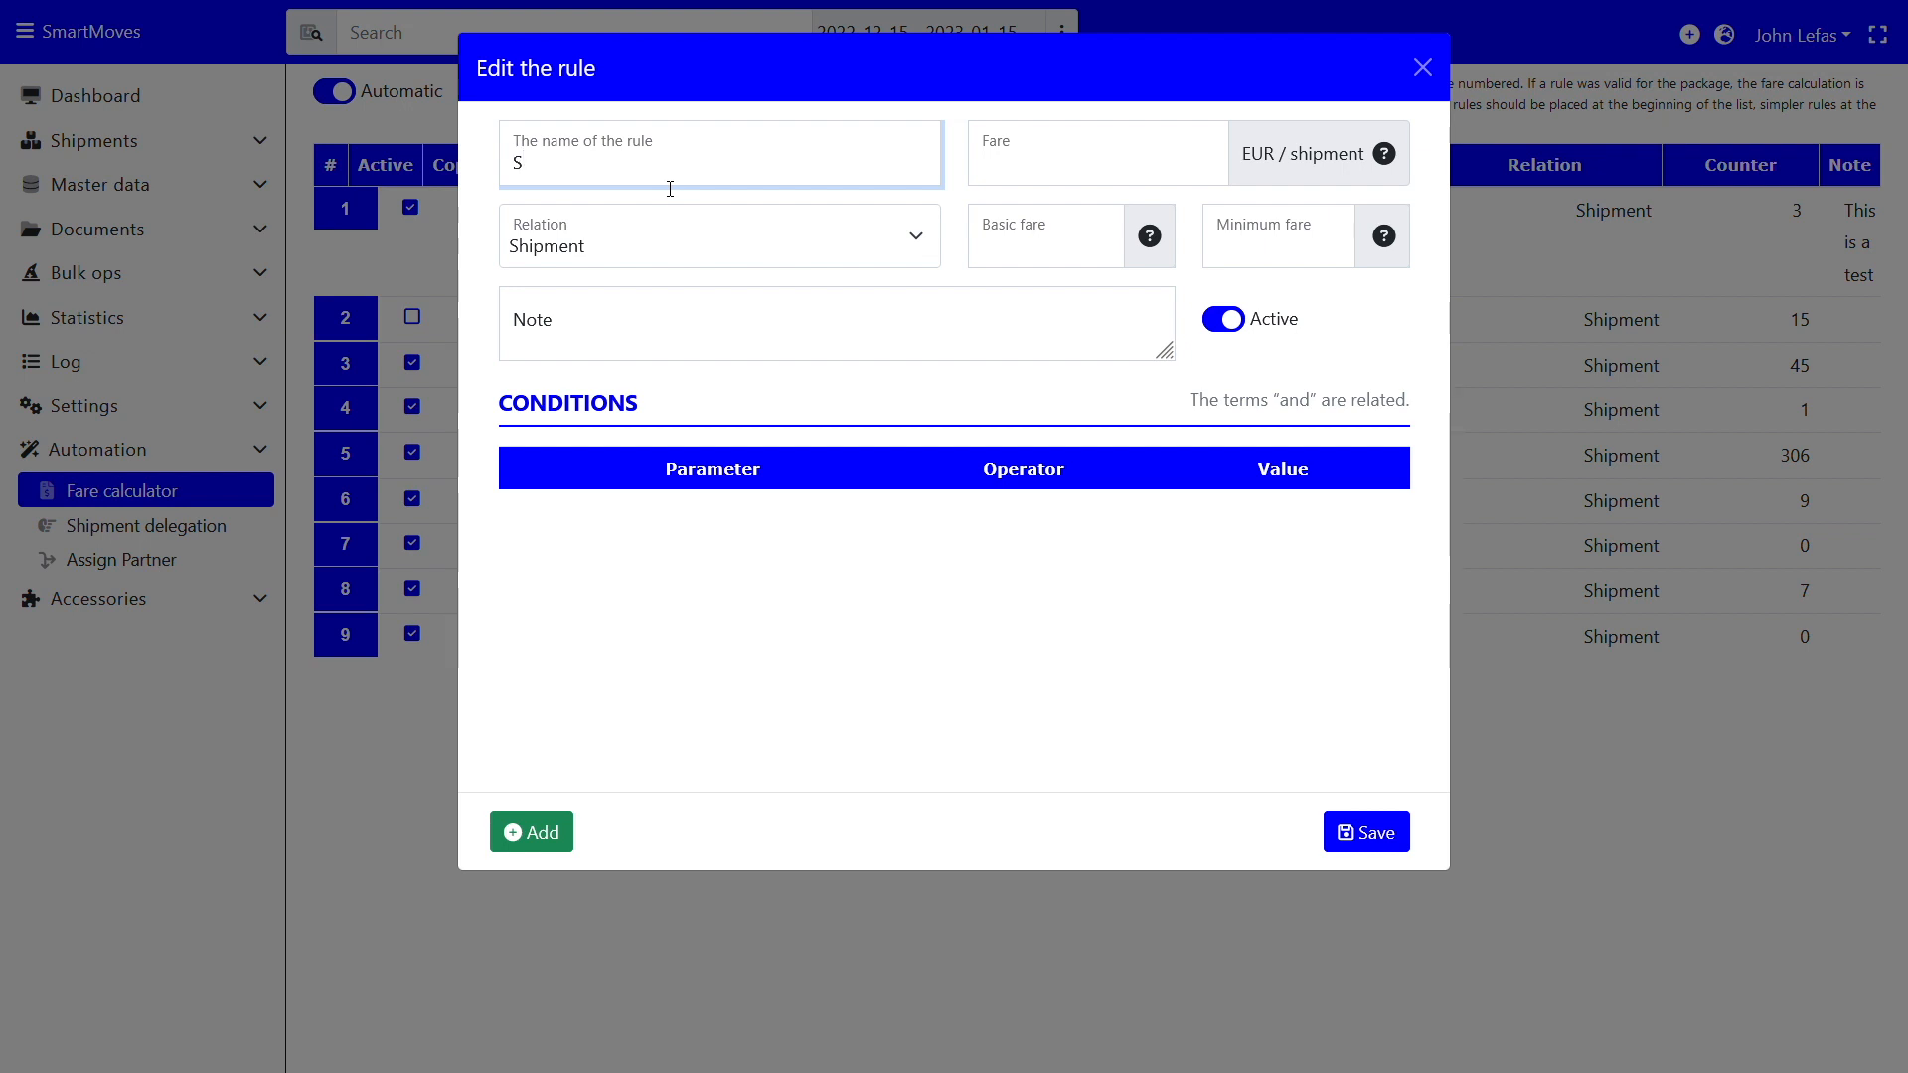
type("imple Transport Eshop")
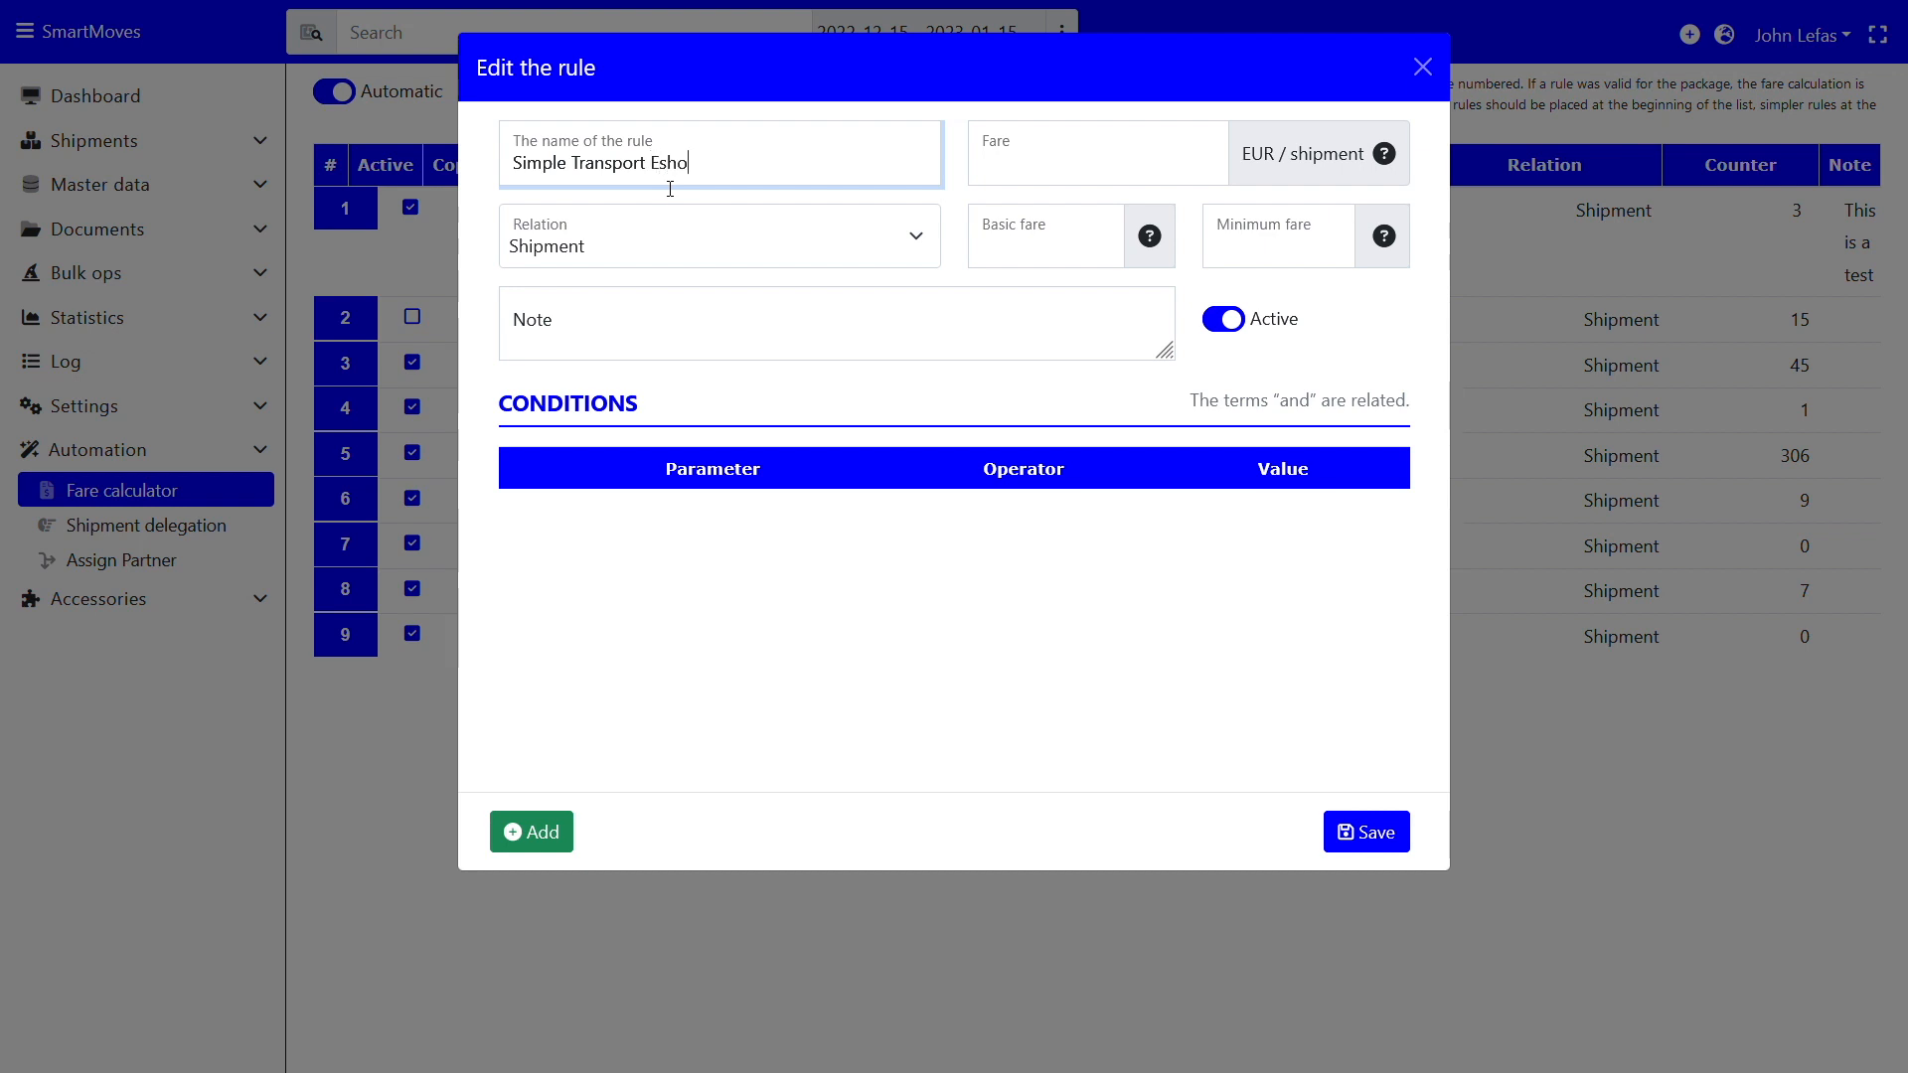
left_click(1128, 162)
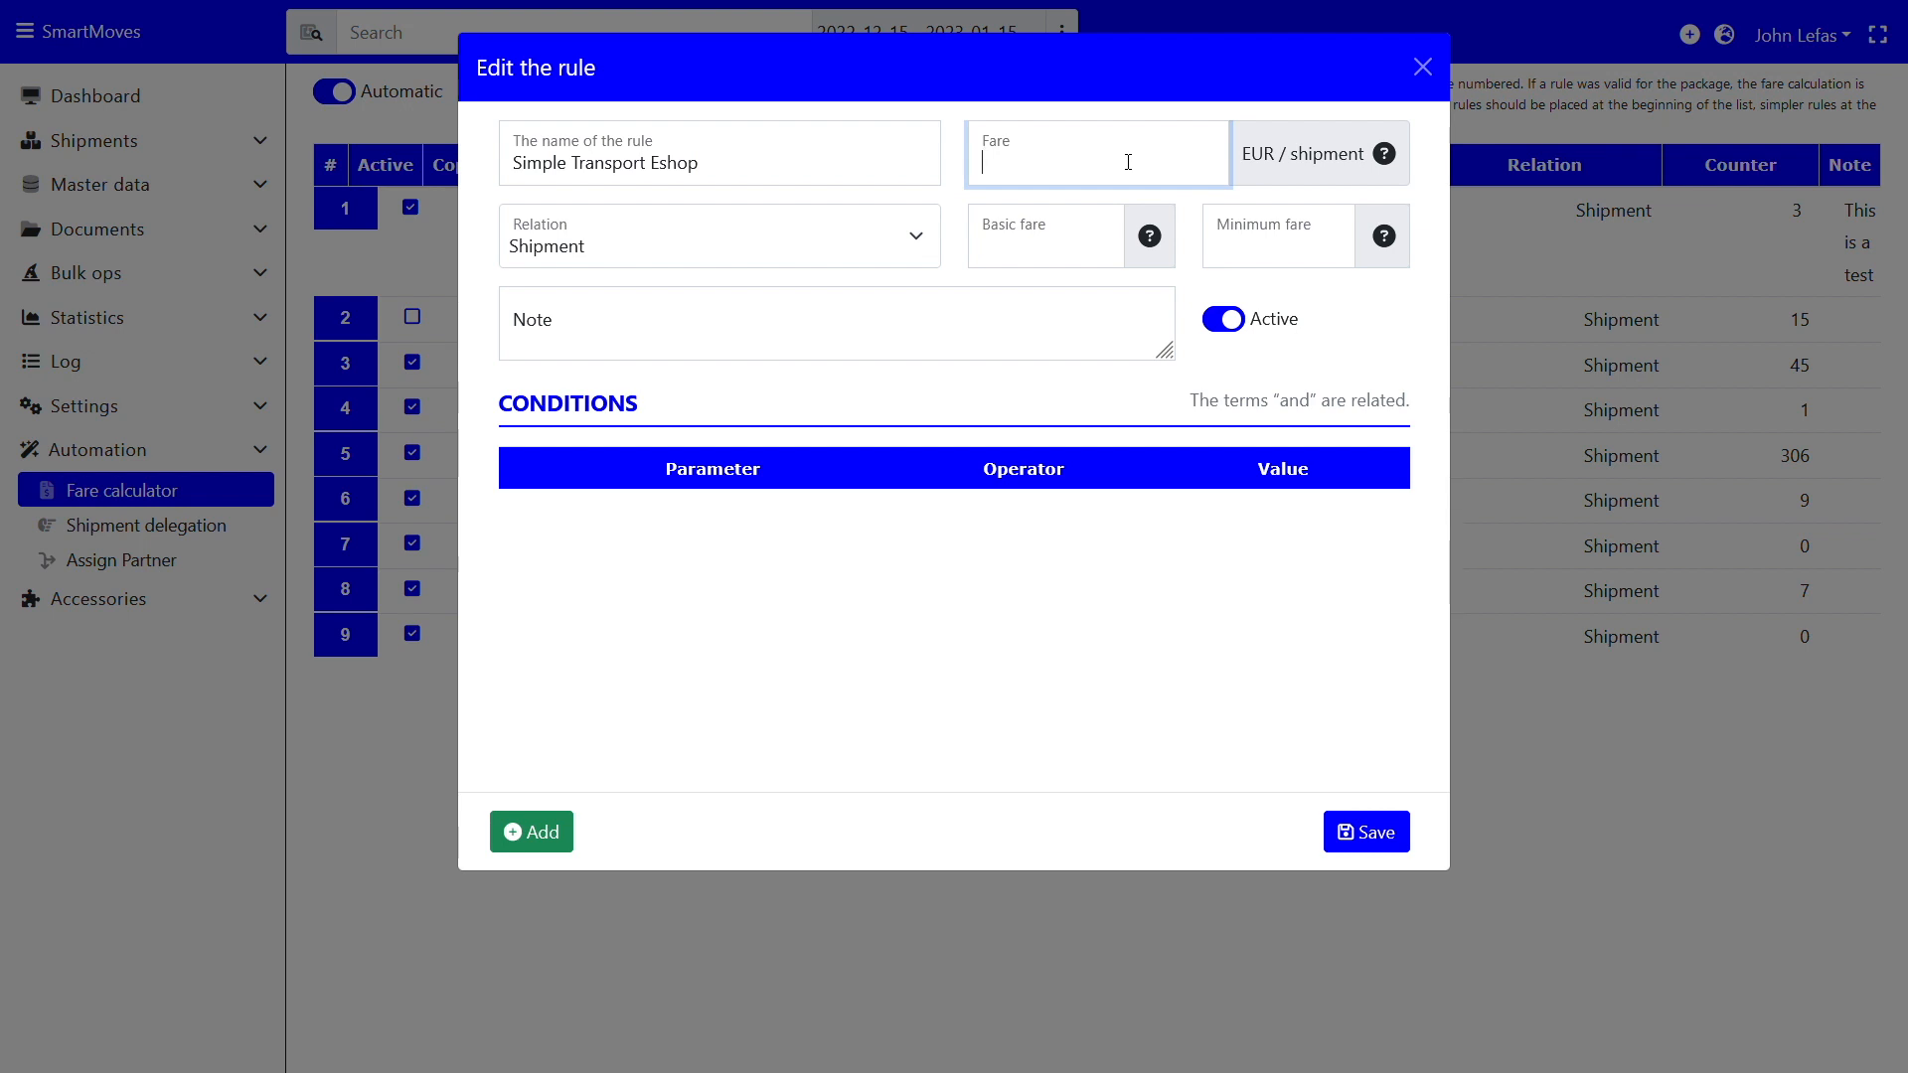
type("5")
left_click(728, 251)
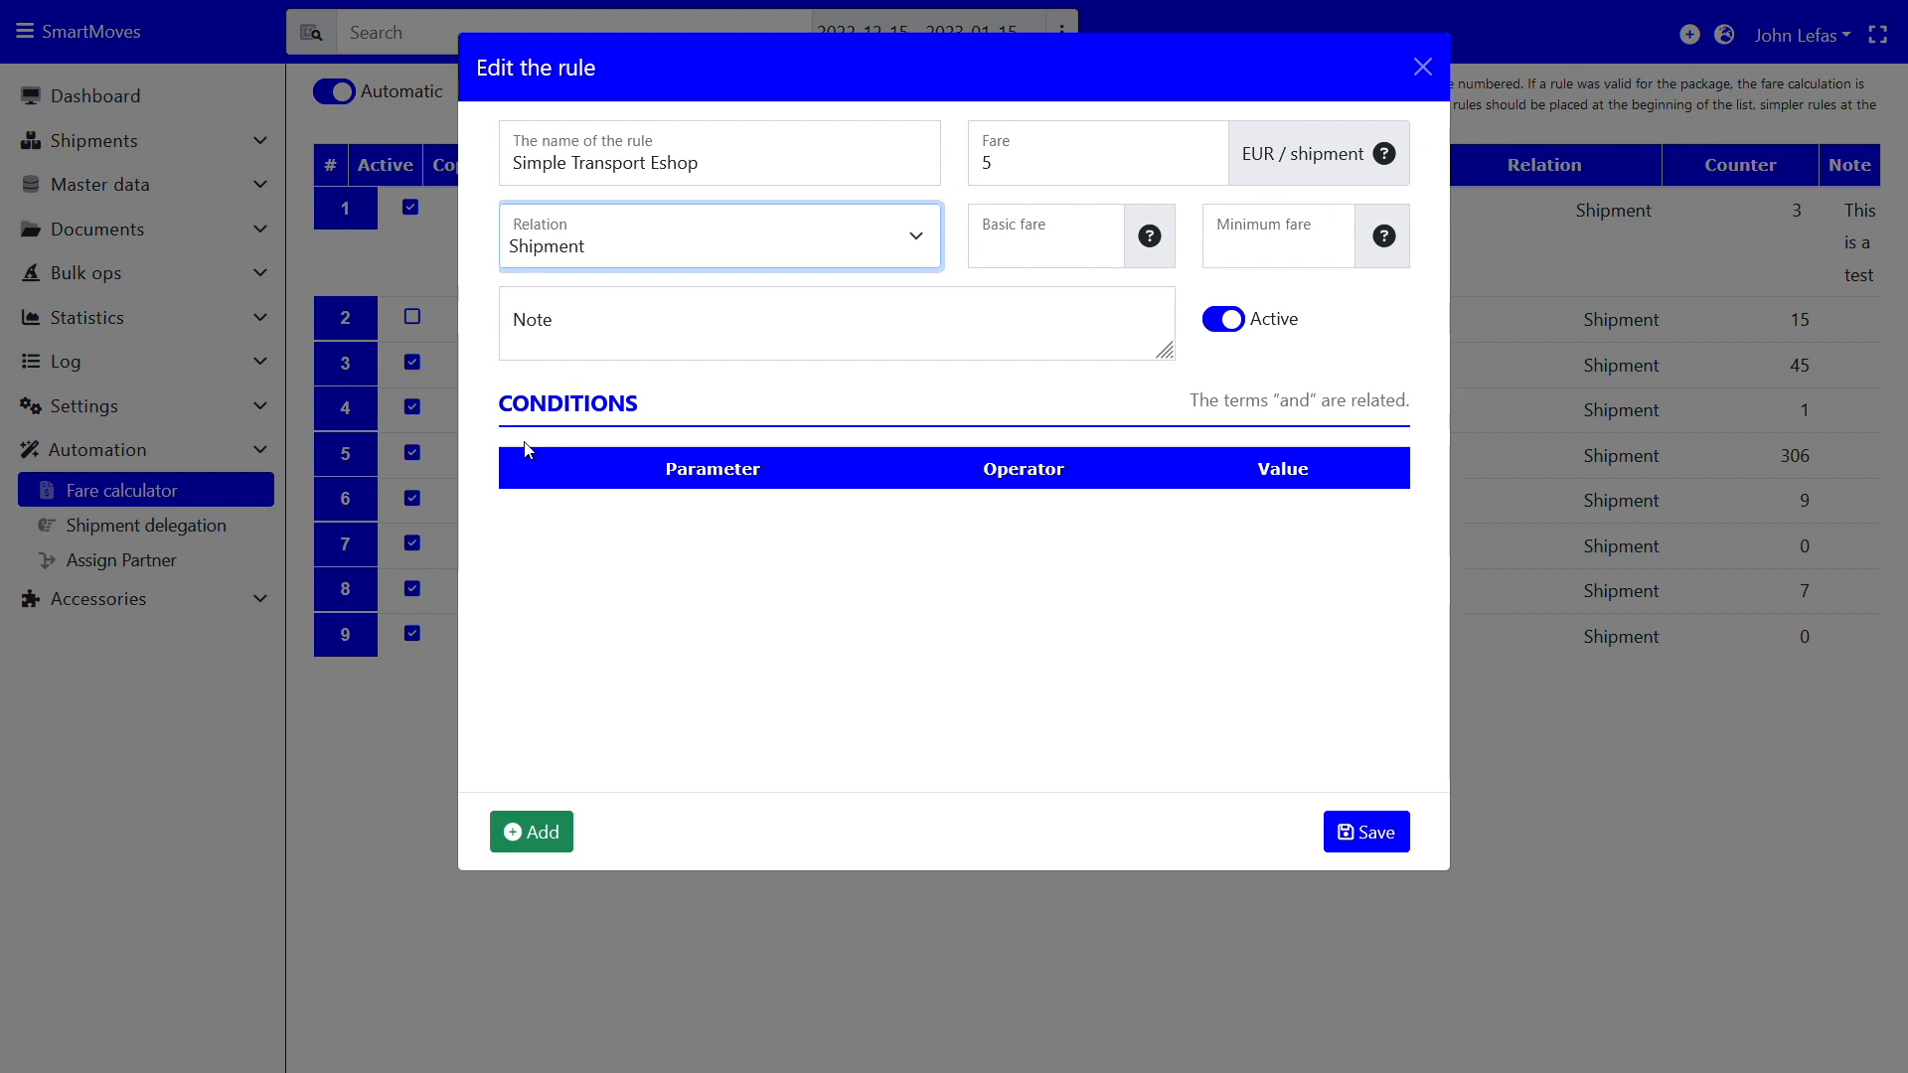
Set the rule's basic fare and minimum fare both to 0
left_click(1048, 260)
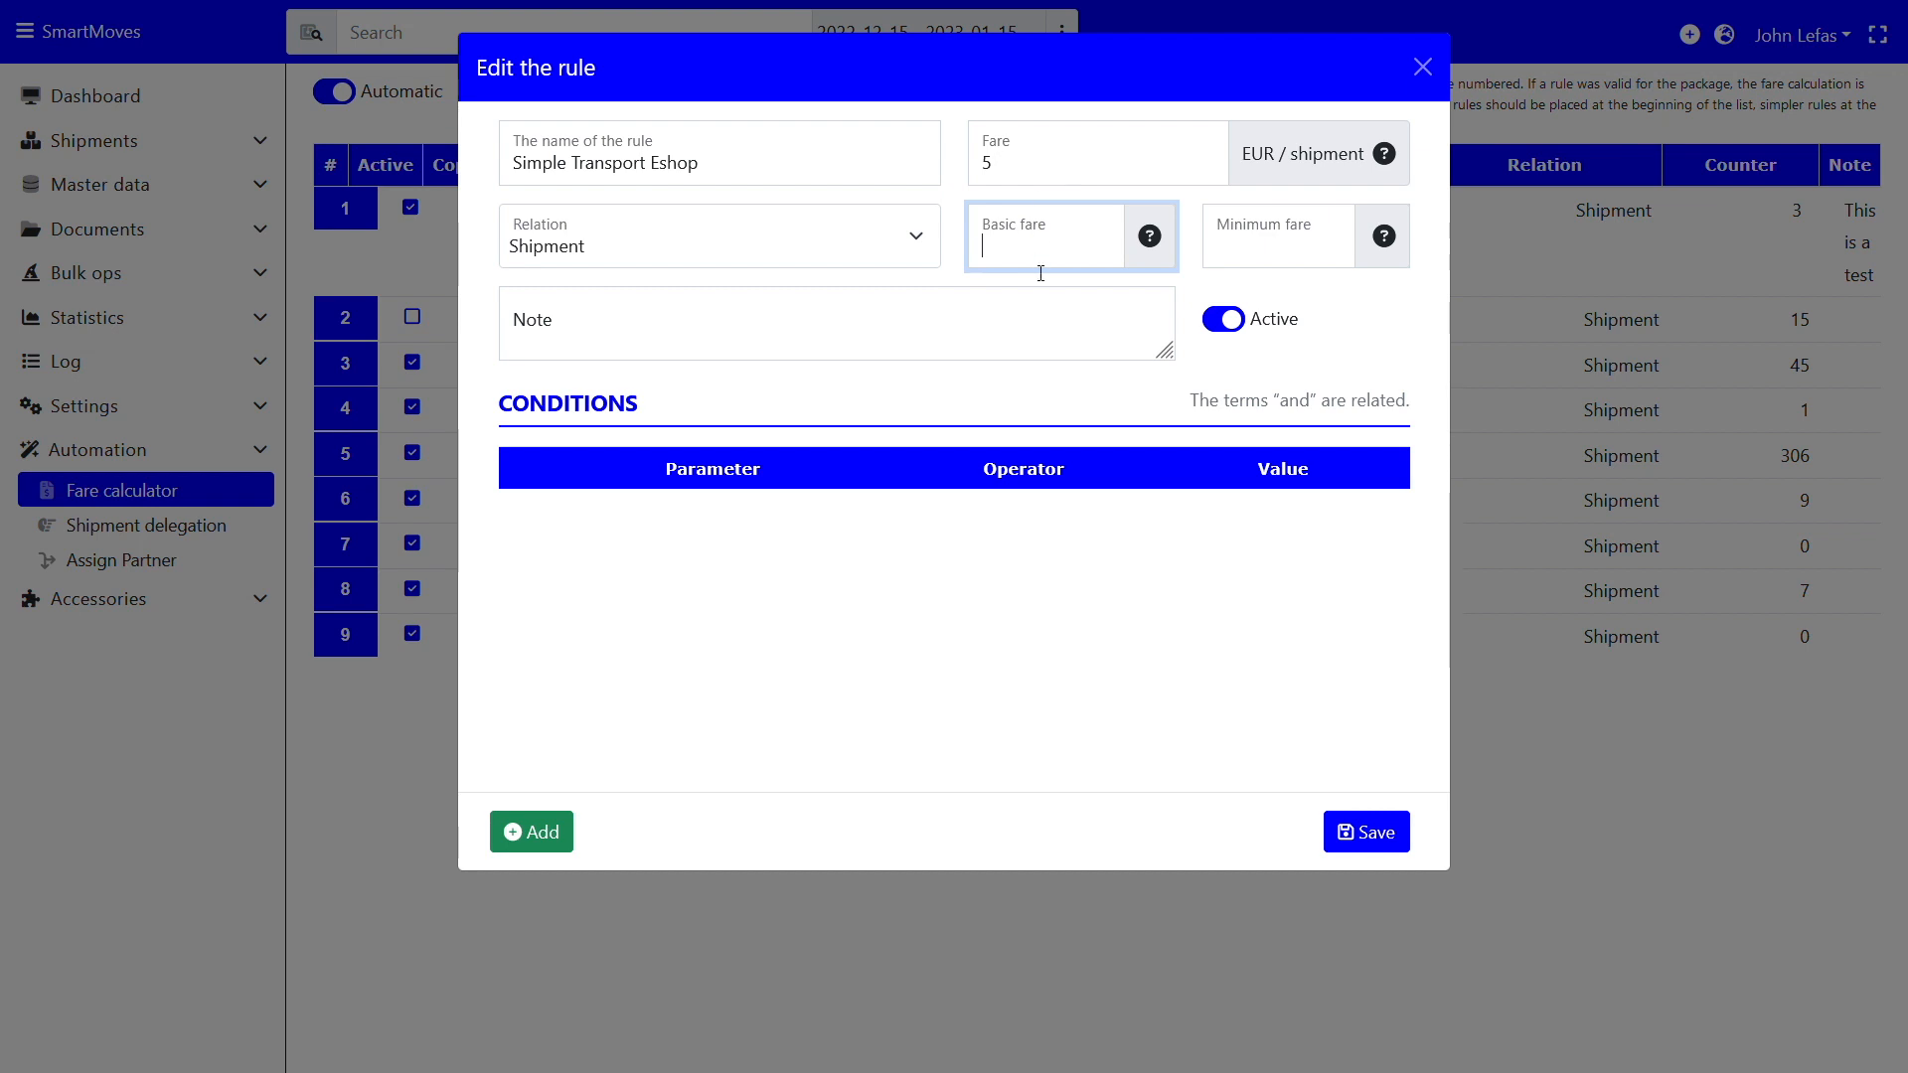
type("5")
left_click(1288, 260)
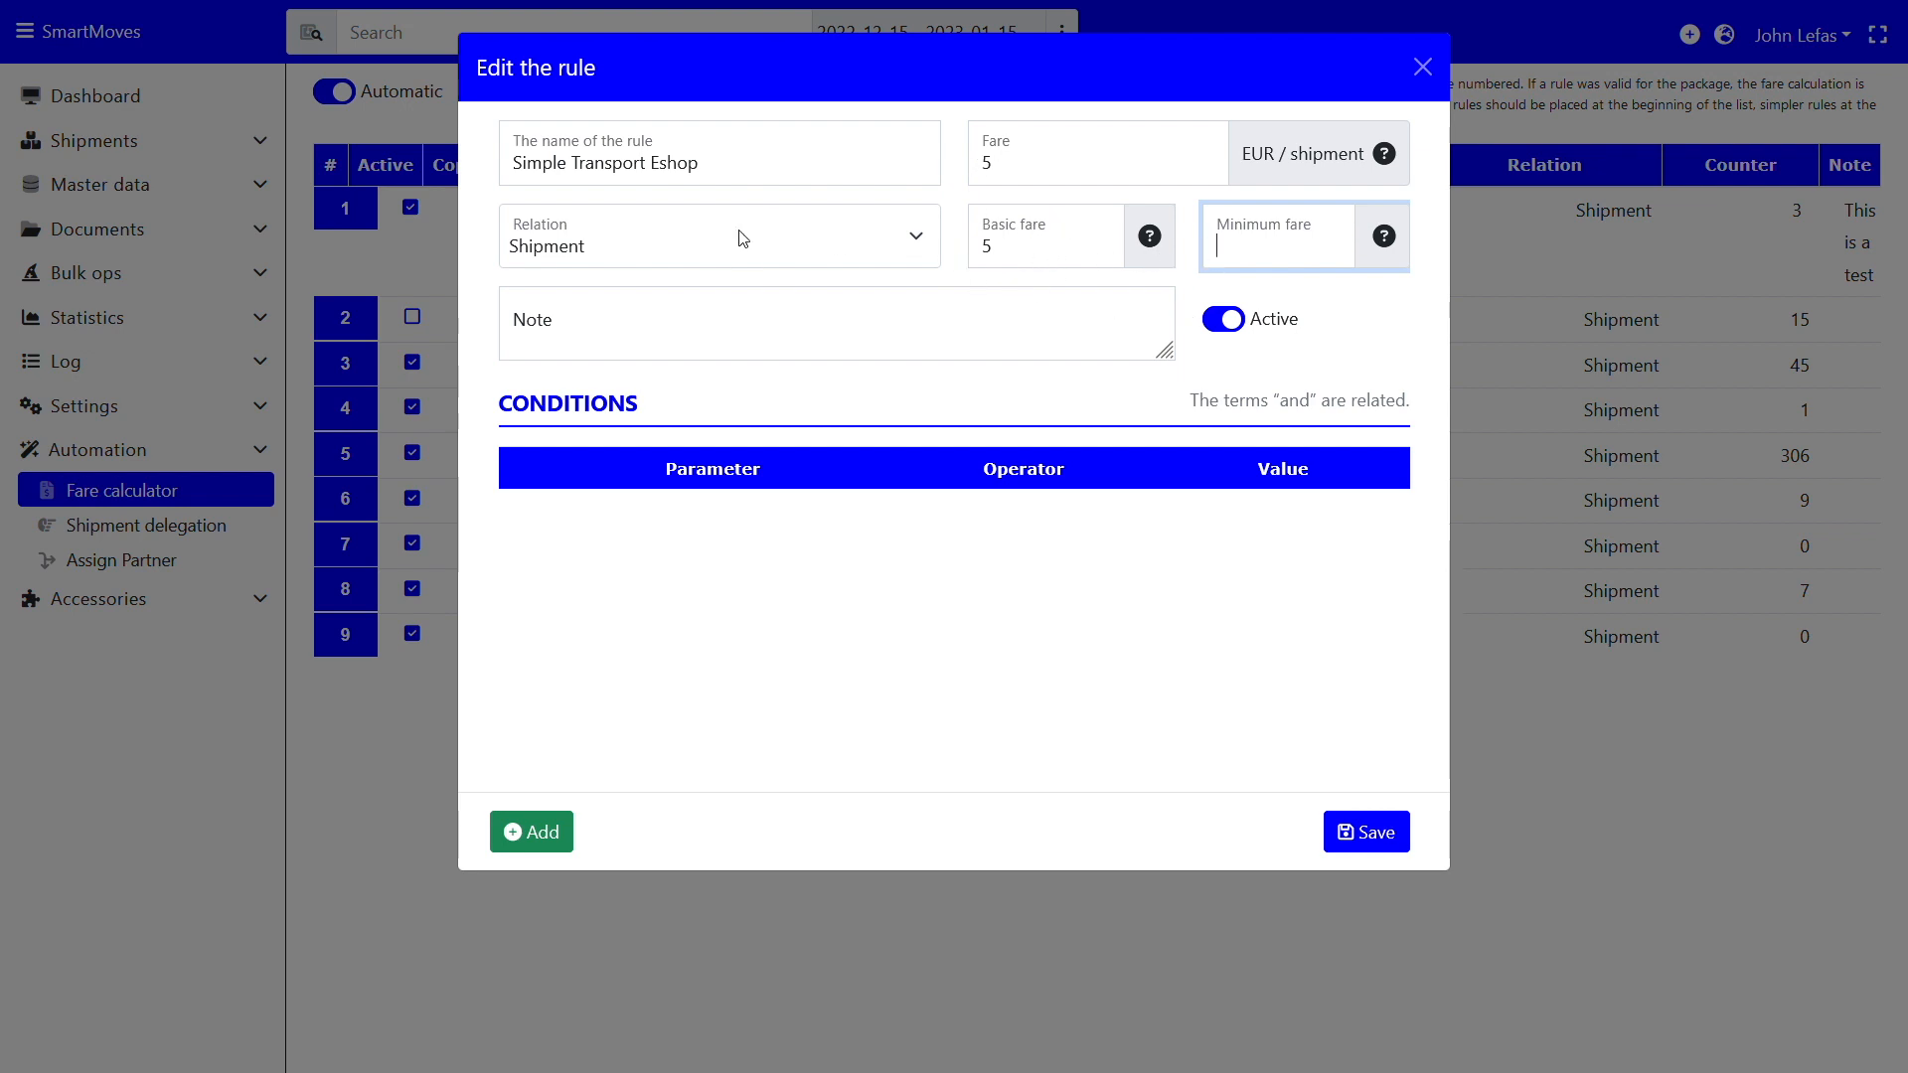
left_click(715, 247)
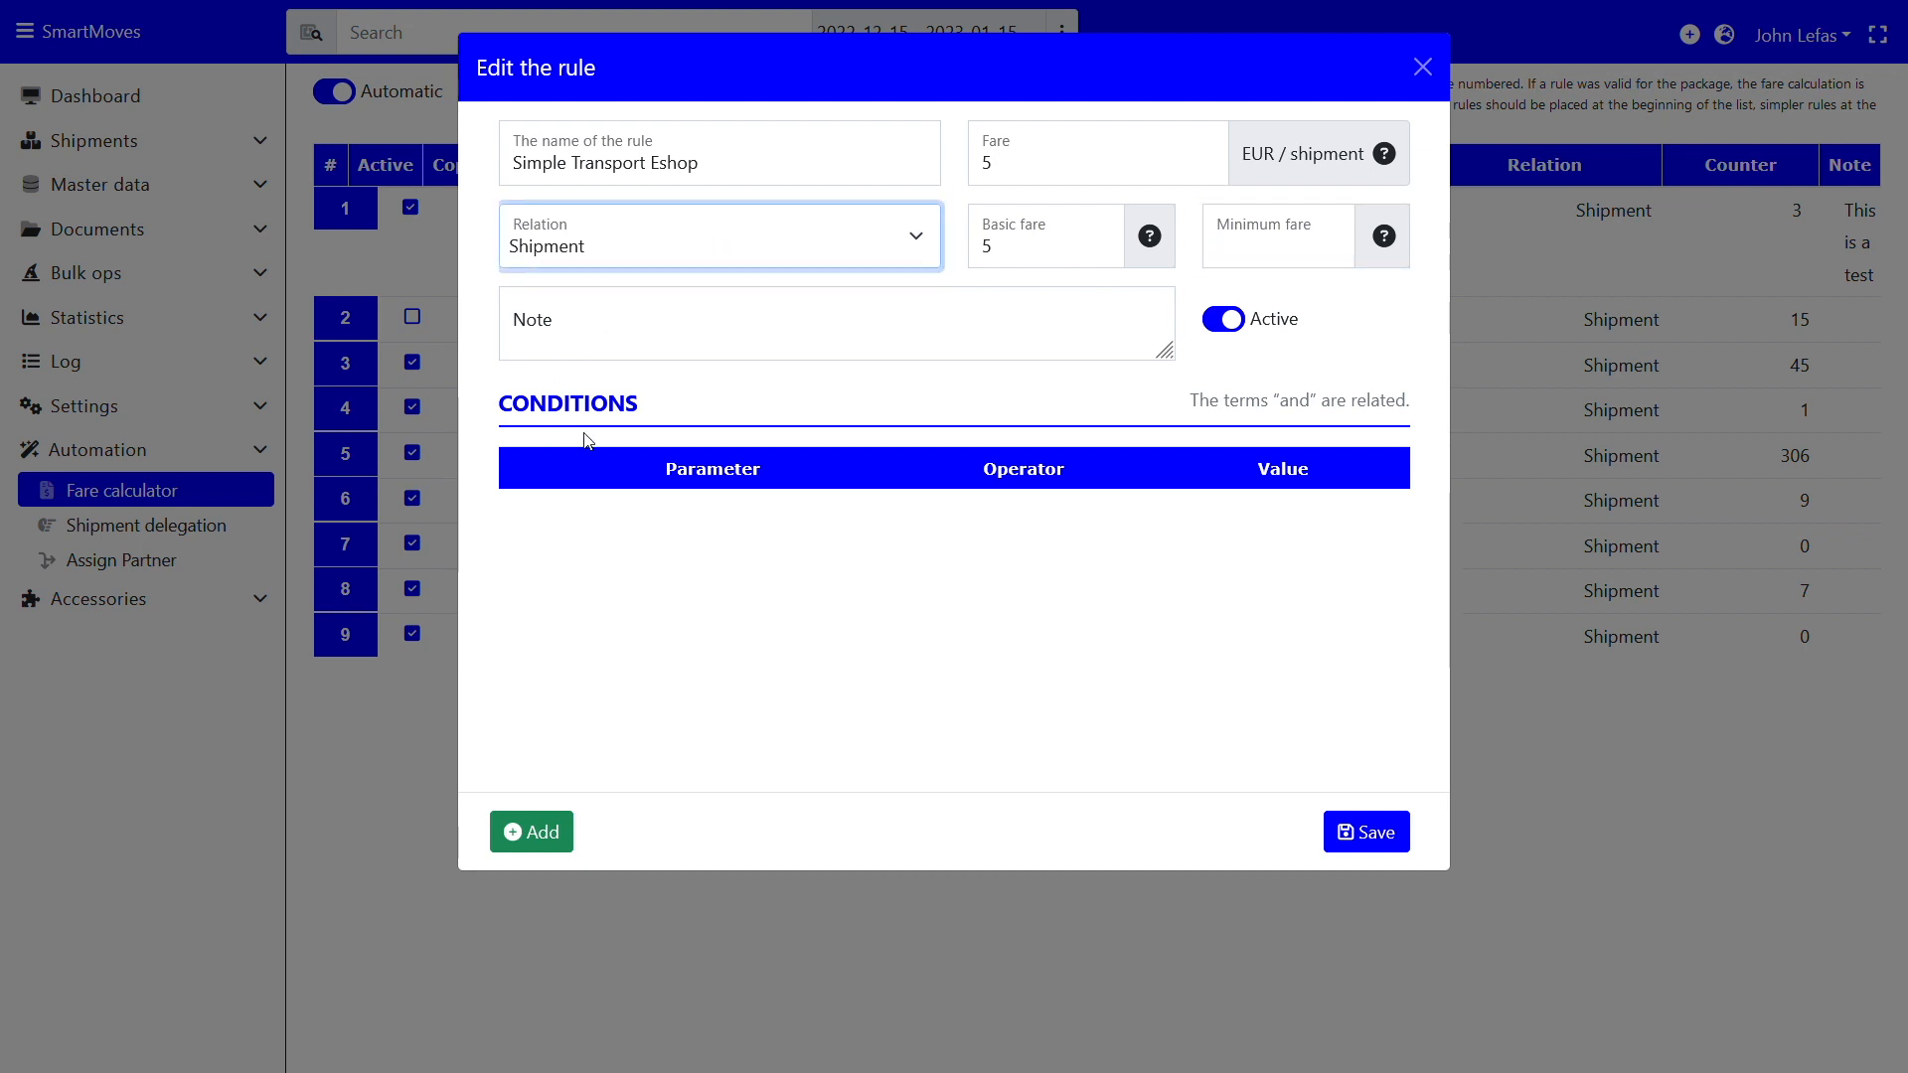
left_click(1024, 249)
key("BackSpace")
type("0")
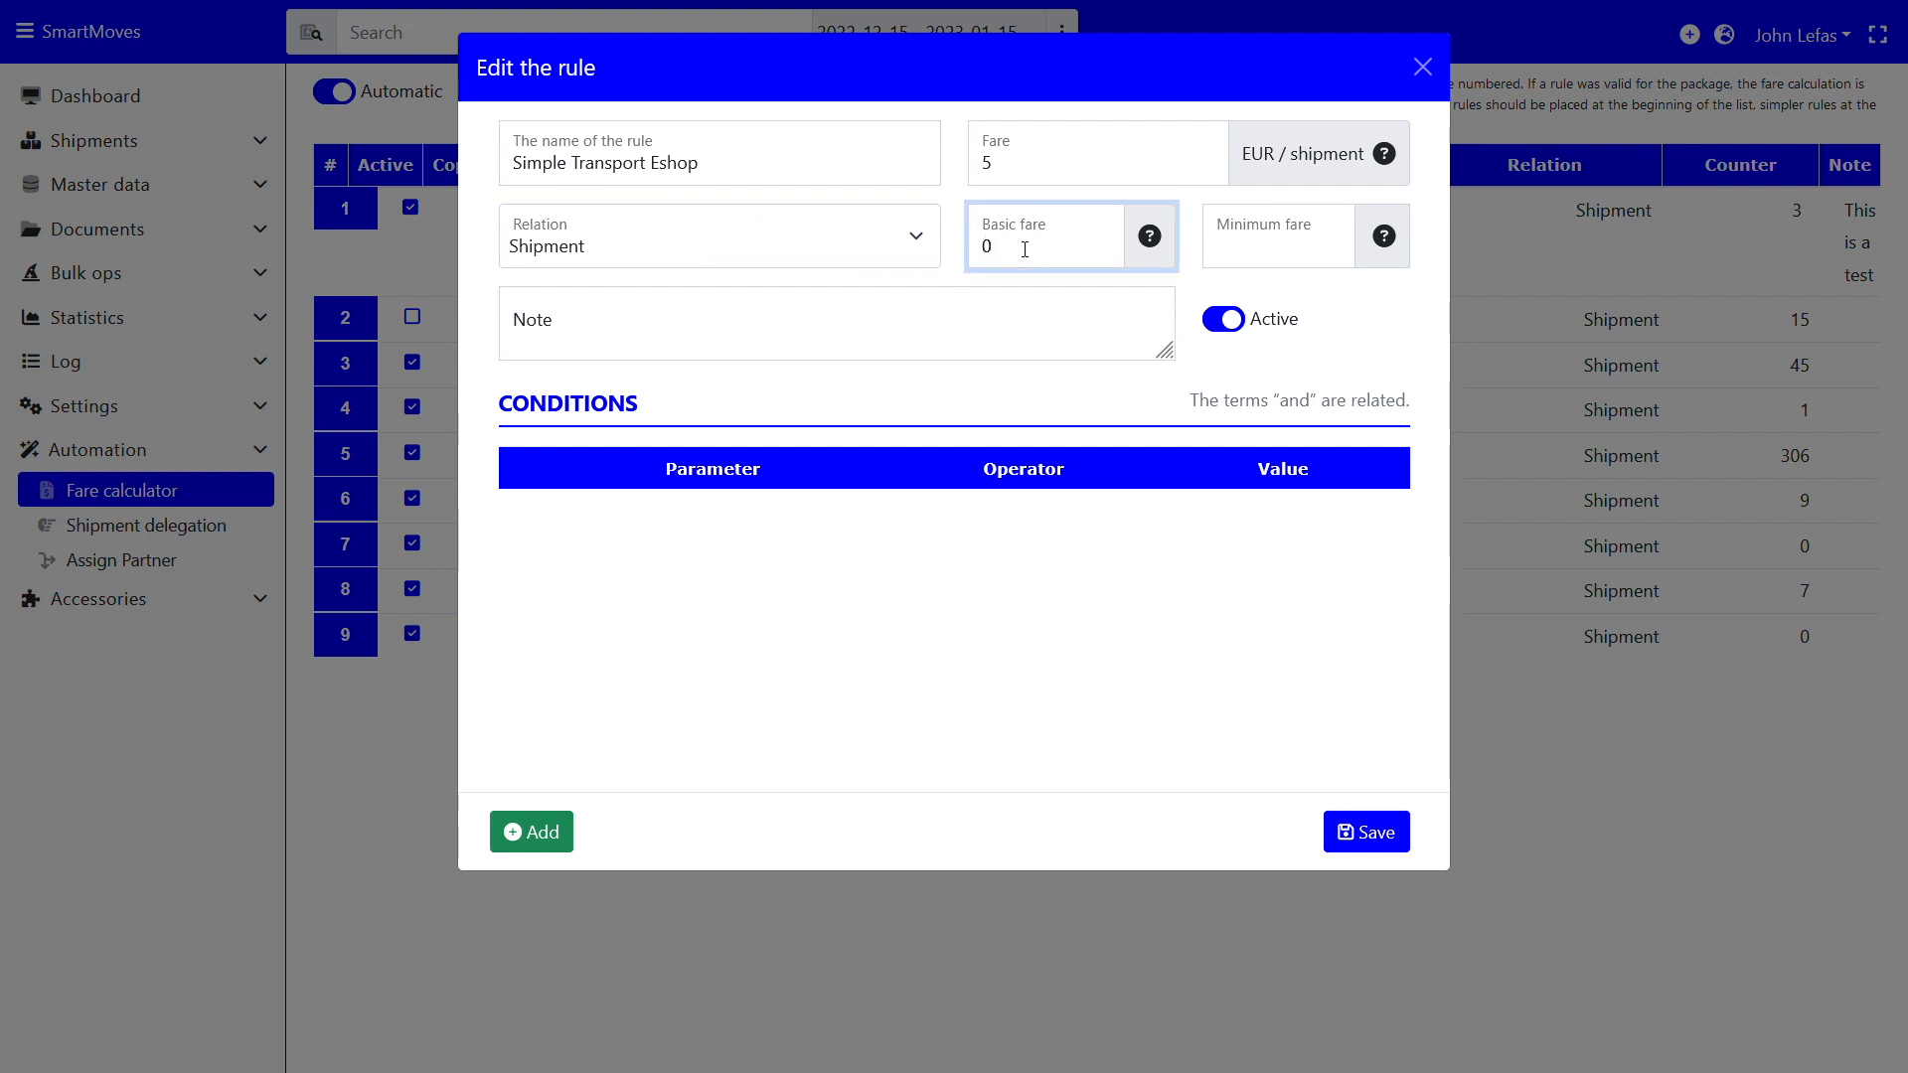
left_click(1303, 270)
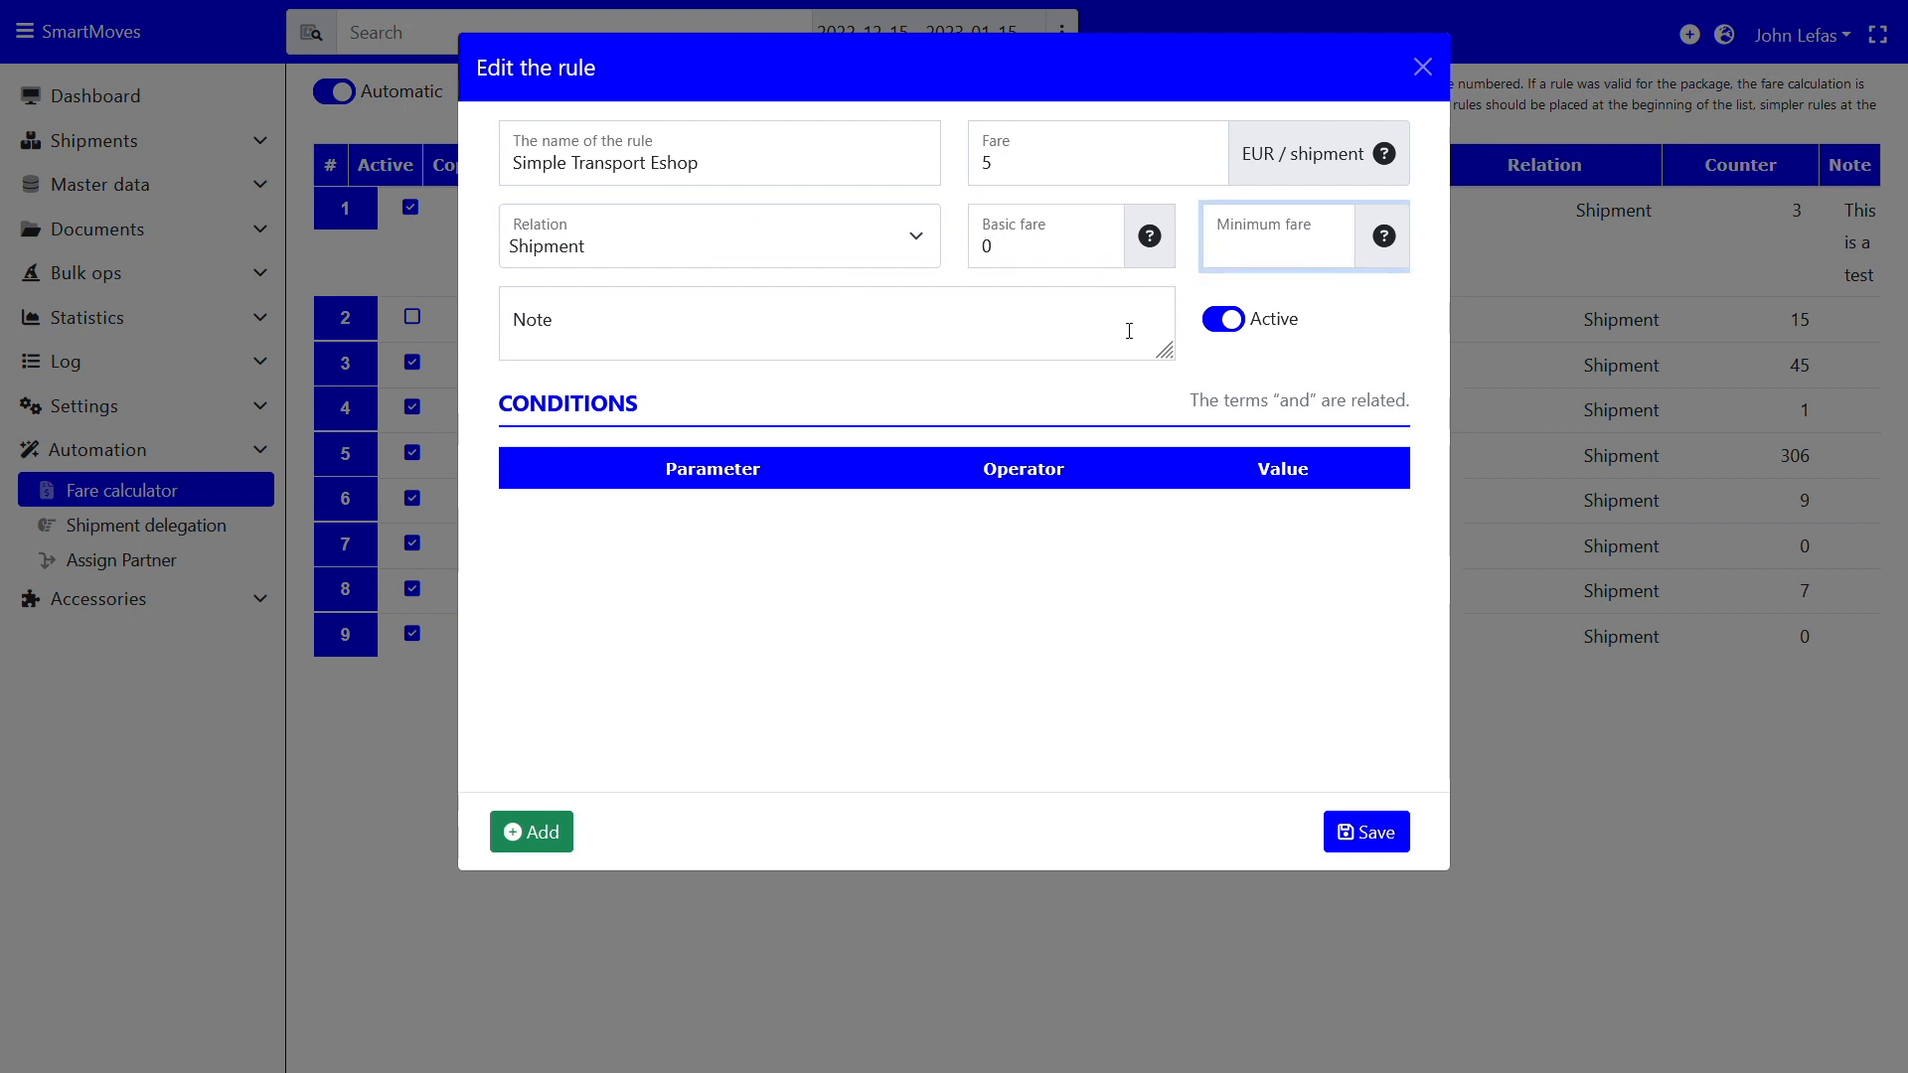
type("0")
Add the note 'Simple Transport for client "Eshop"' to the rule
left_click(768, 325)
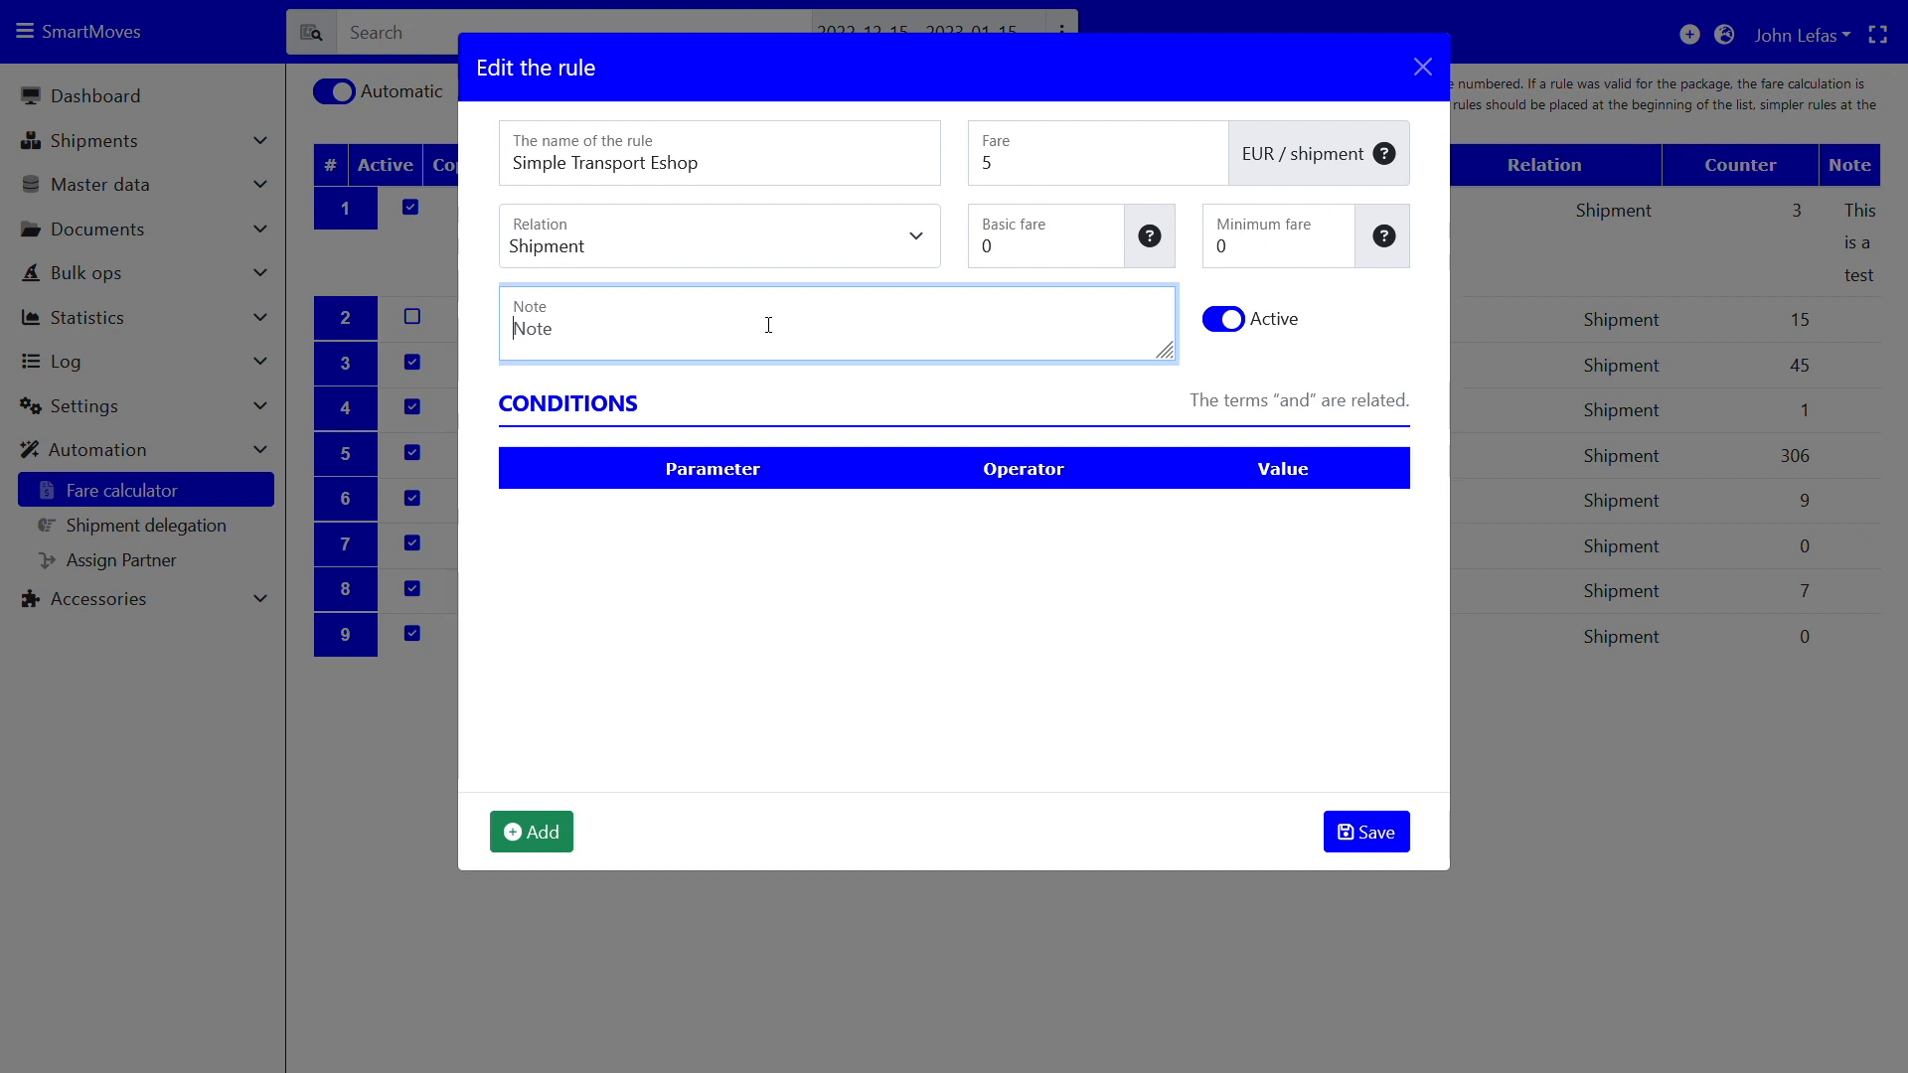
type("Simple Transport for clietn")
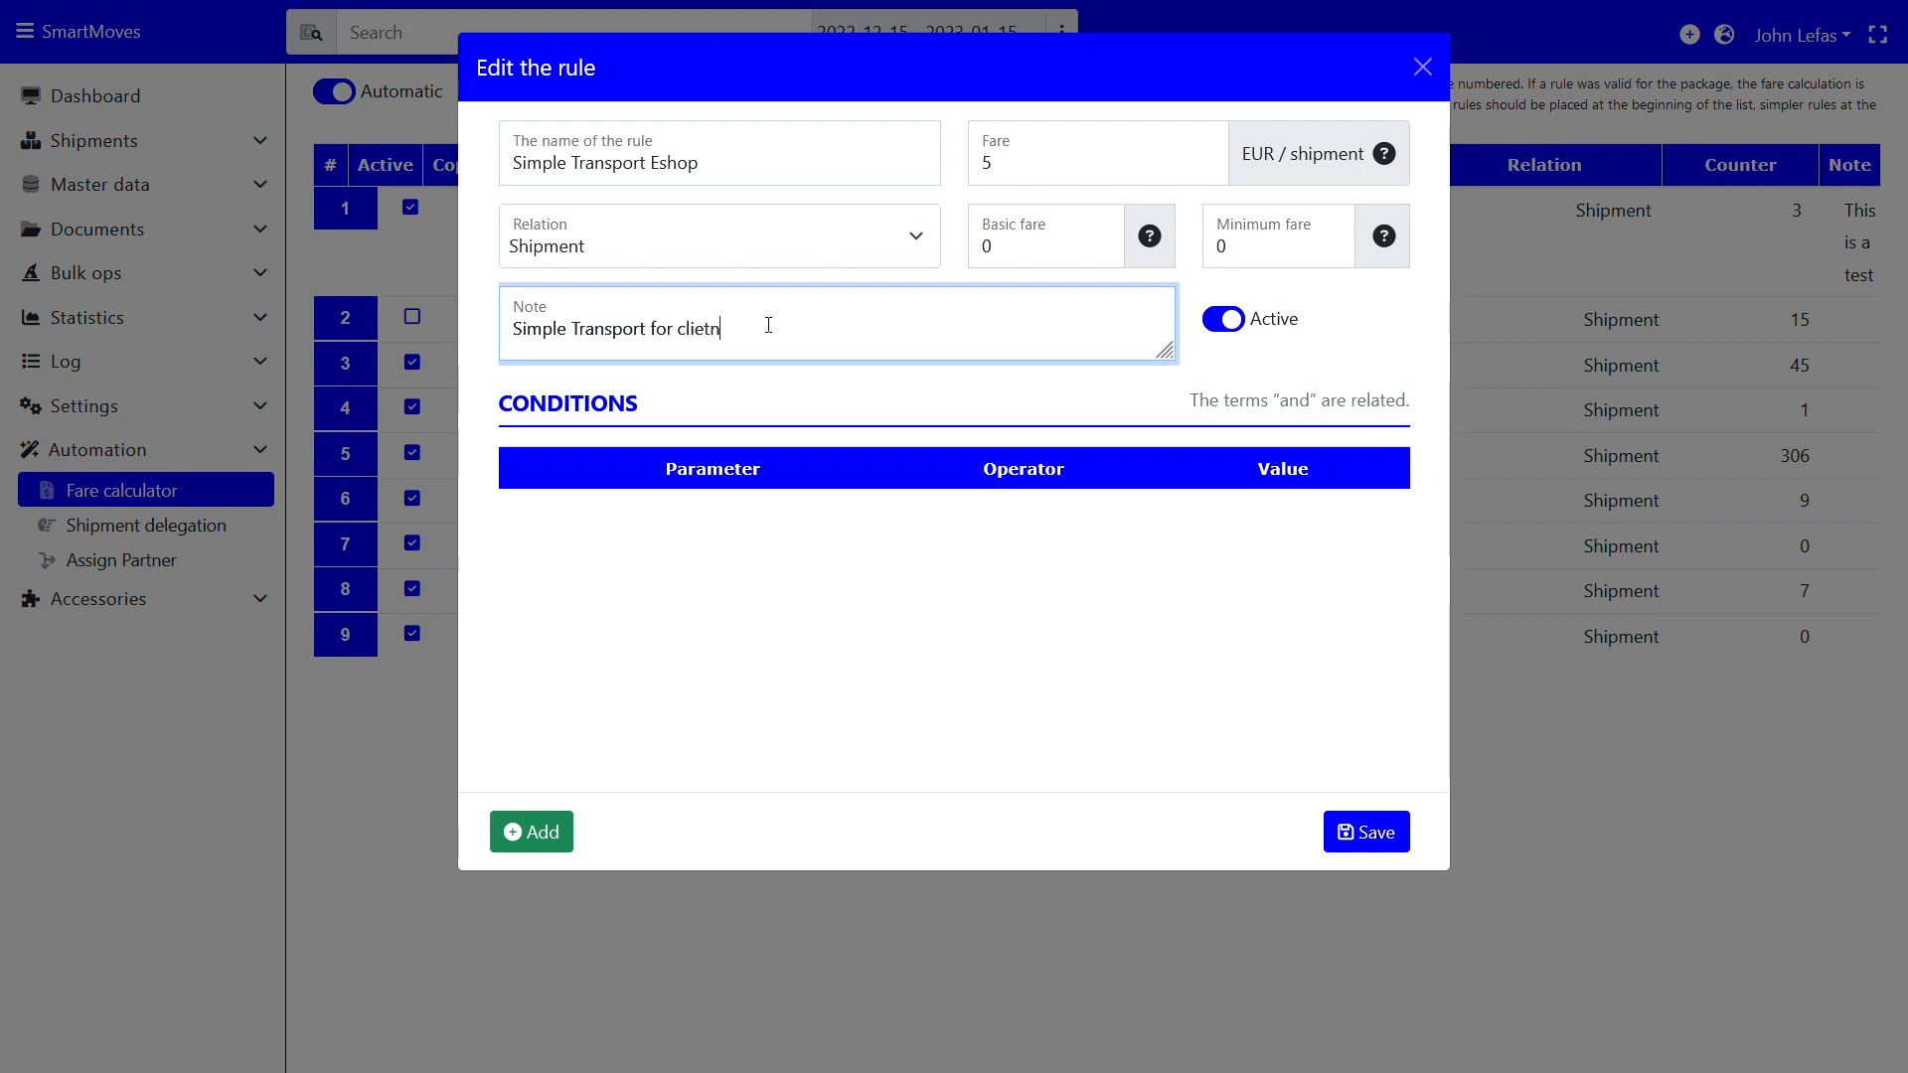
key("BackSpace")
key("BackSpace")
key("BackSpace")
type("nt \"Eshop\"")
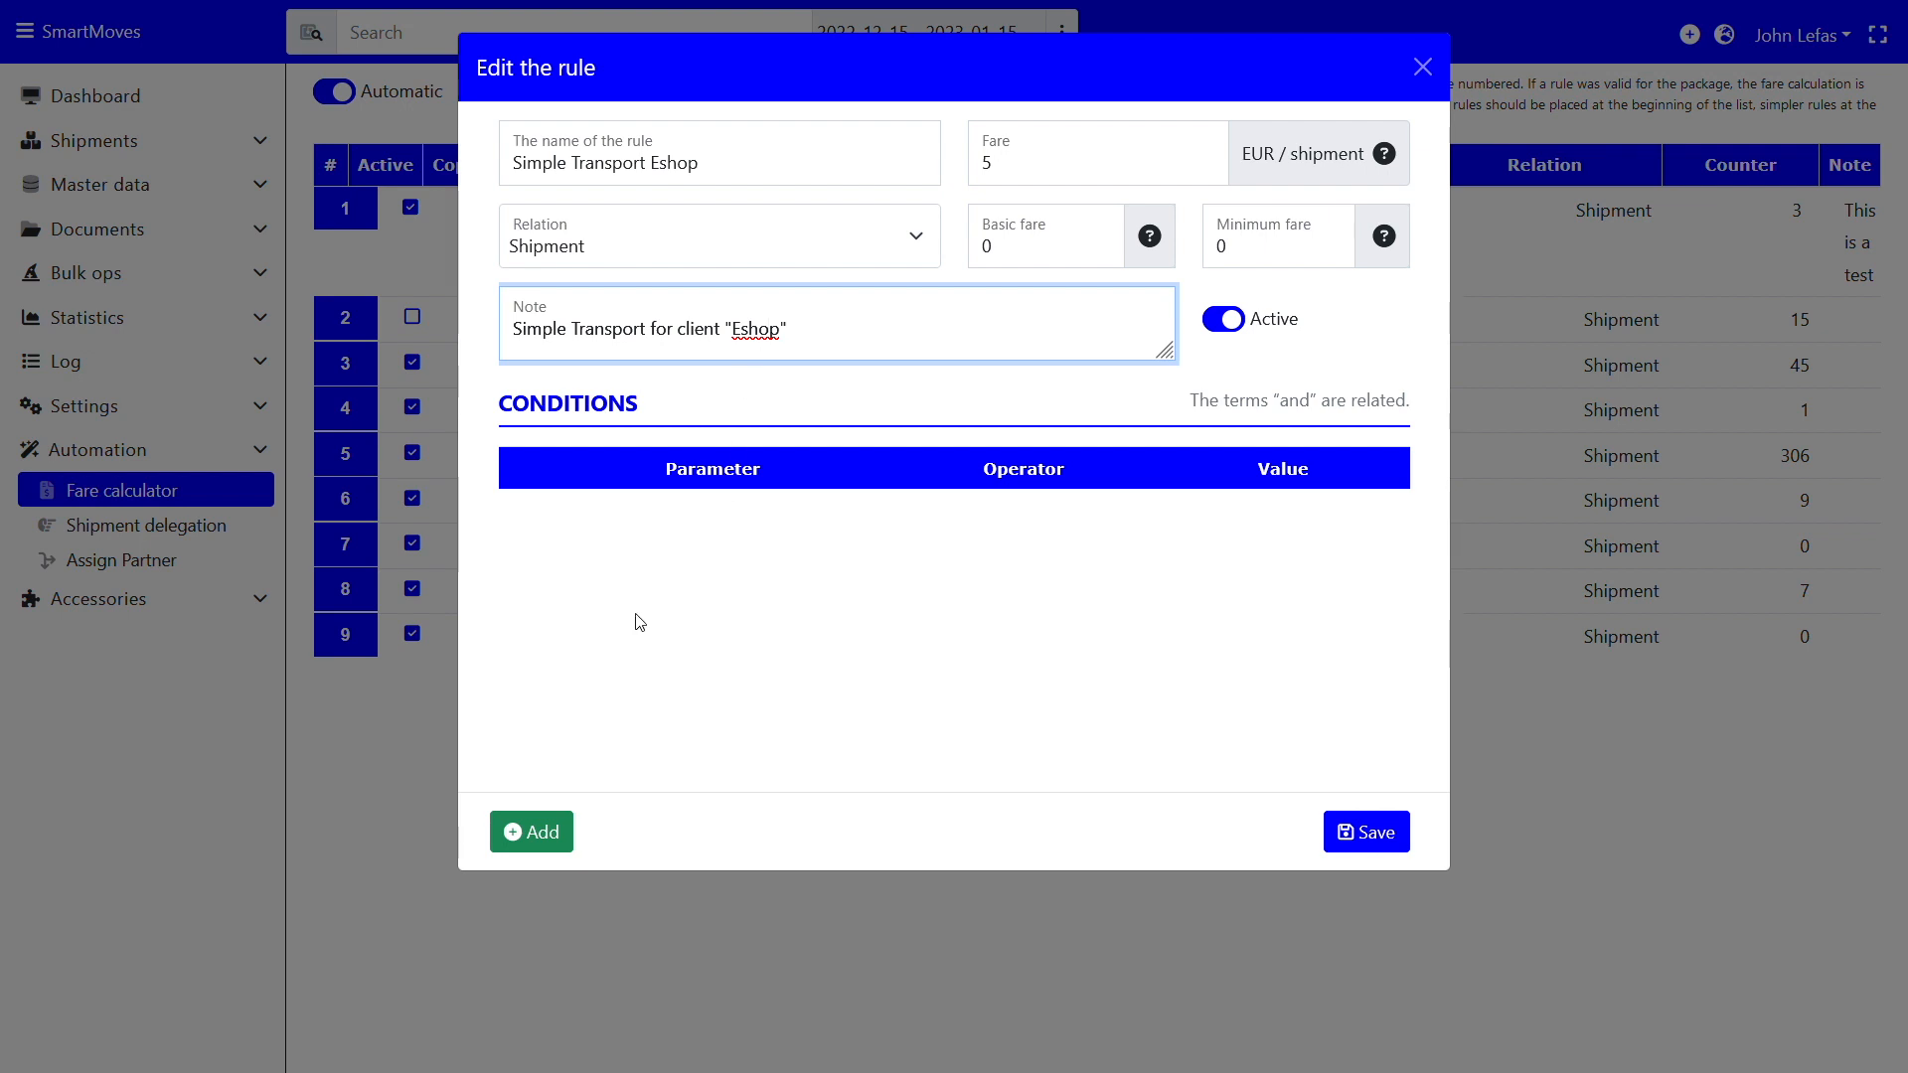
Add a condition requiring Client = Eshop
left_click(559, 850)
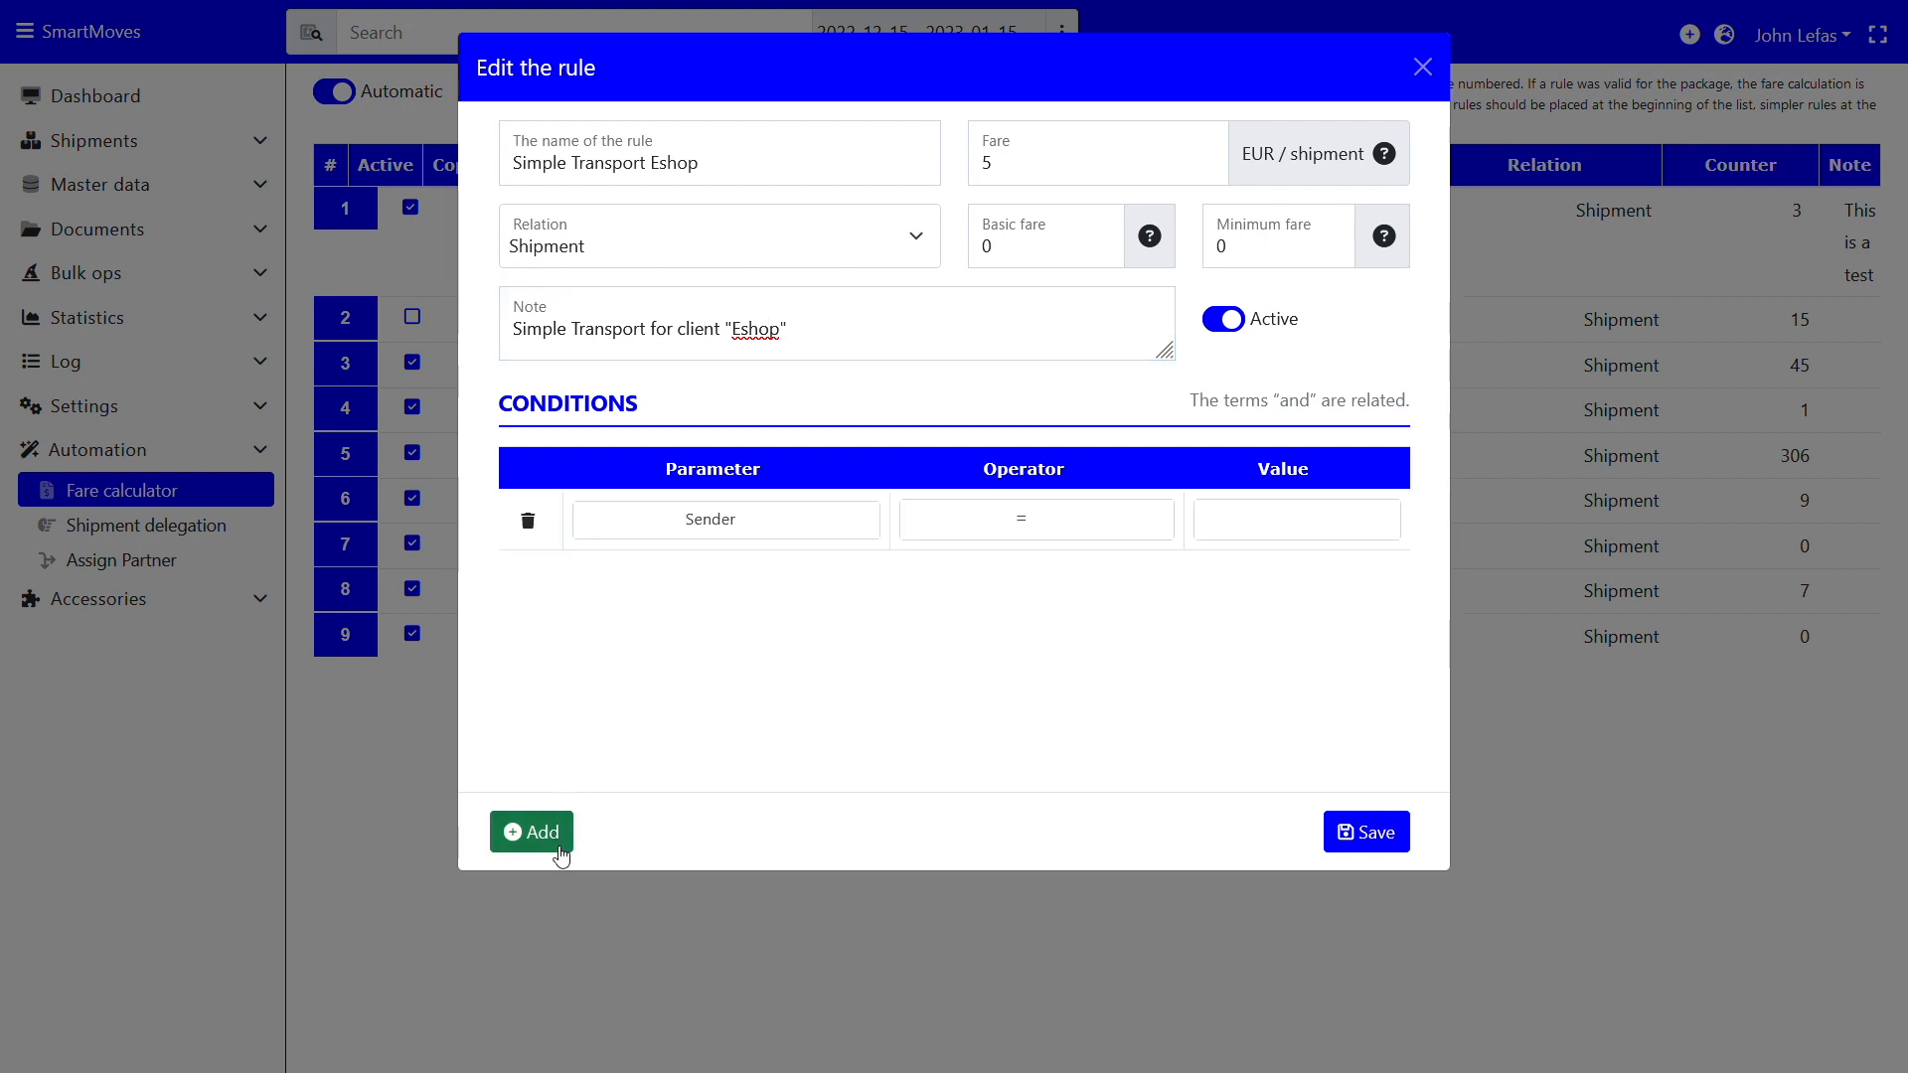
left_click(700, 522)
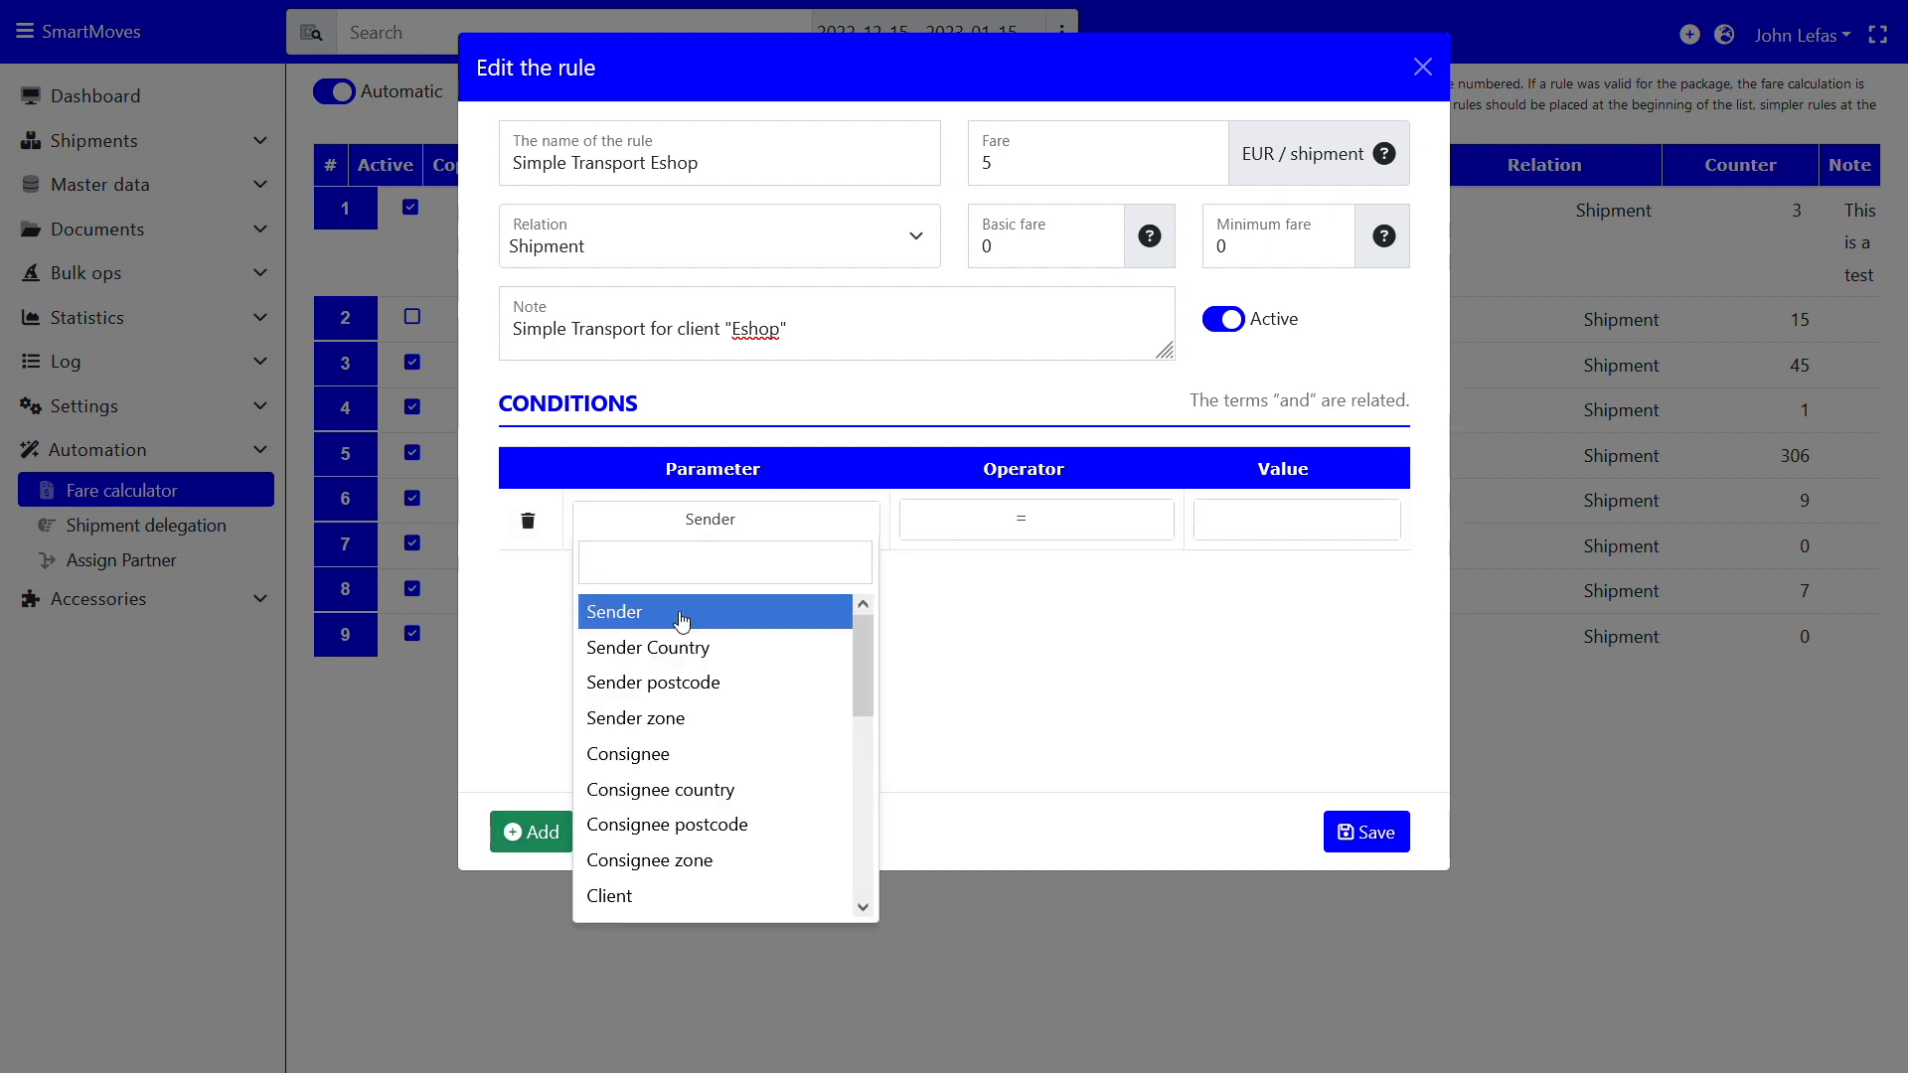
scroll(682, 720, "down", 3)
scroll(681, 723, "down", 2)
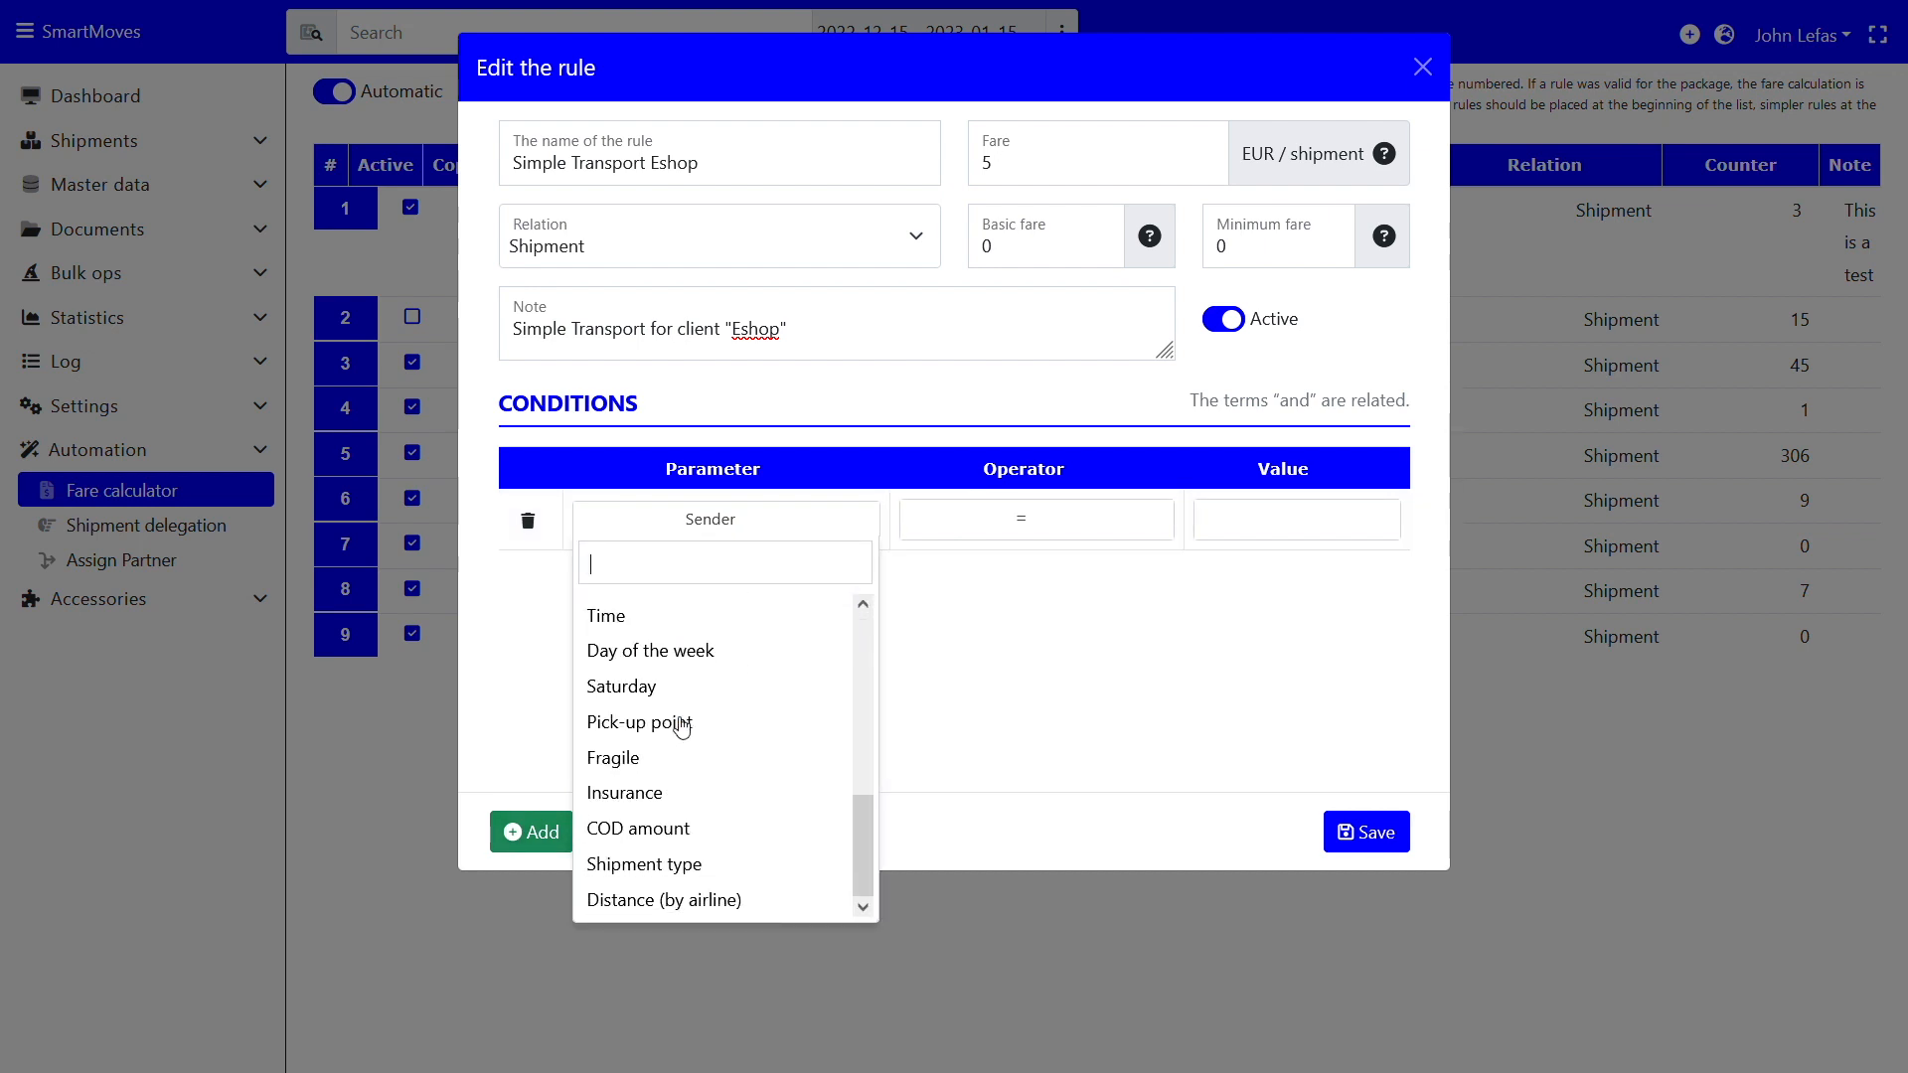
scroll(682, 723, "up", 4)
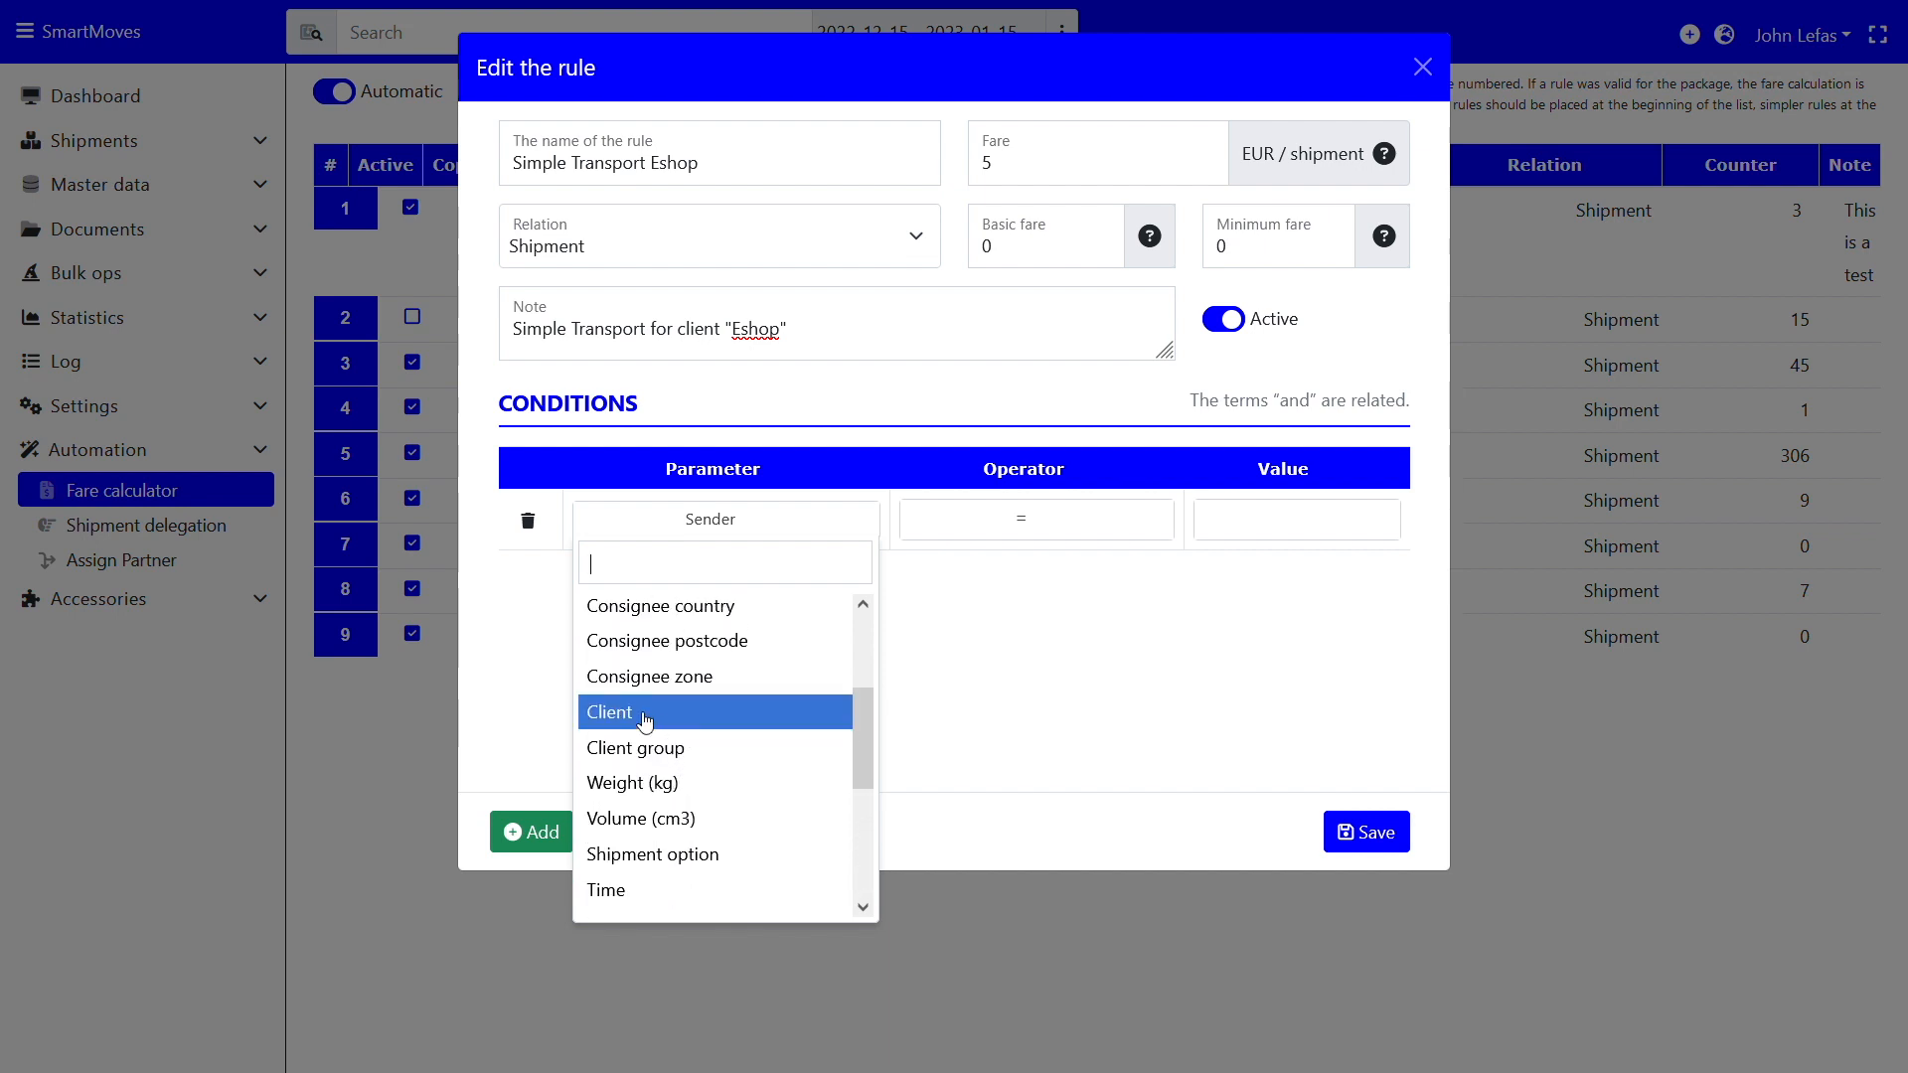
left_click(646, 721)
left_click(1326, 523)
type("eshop")
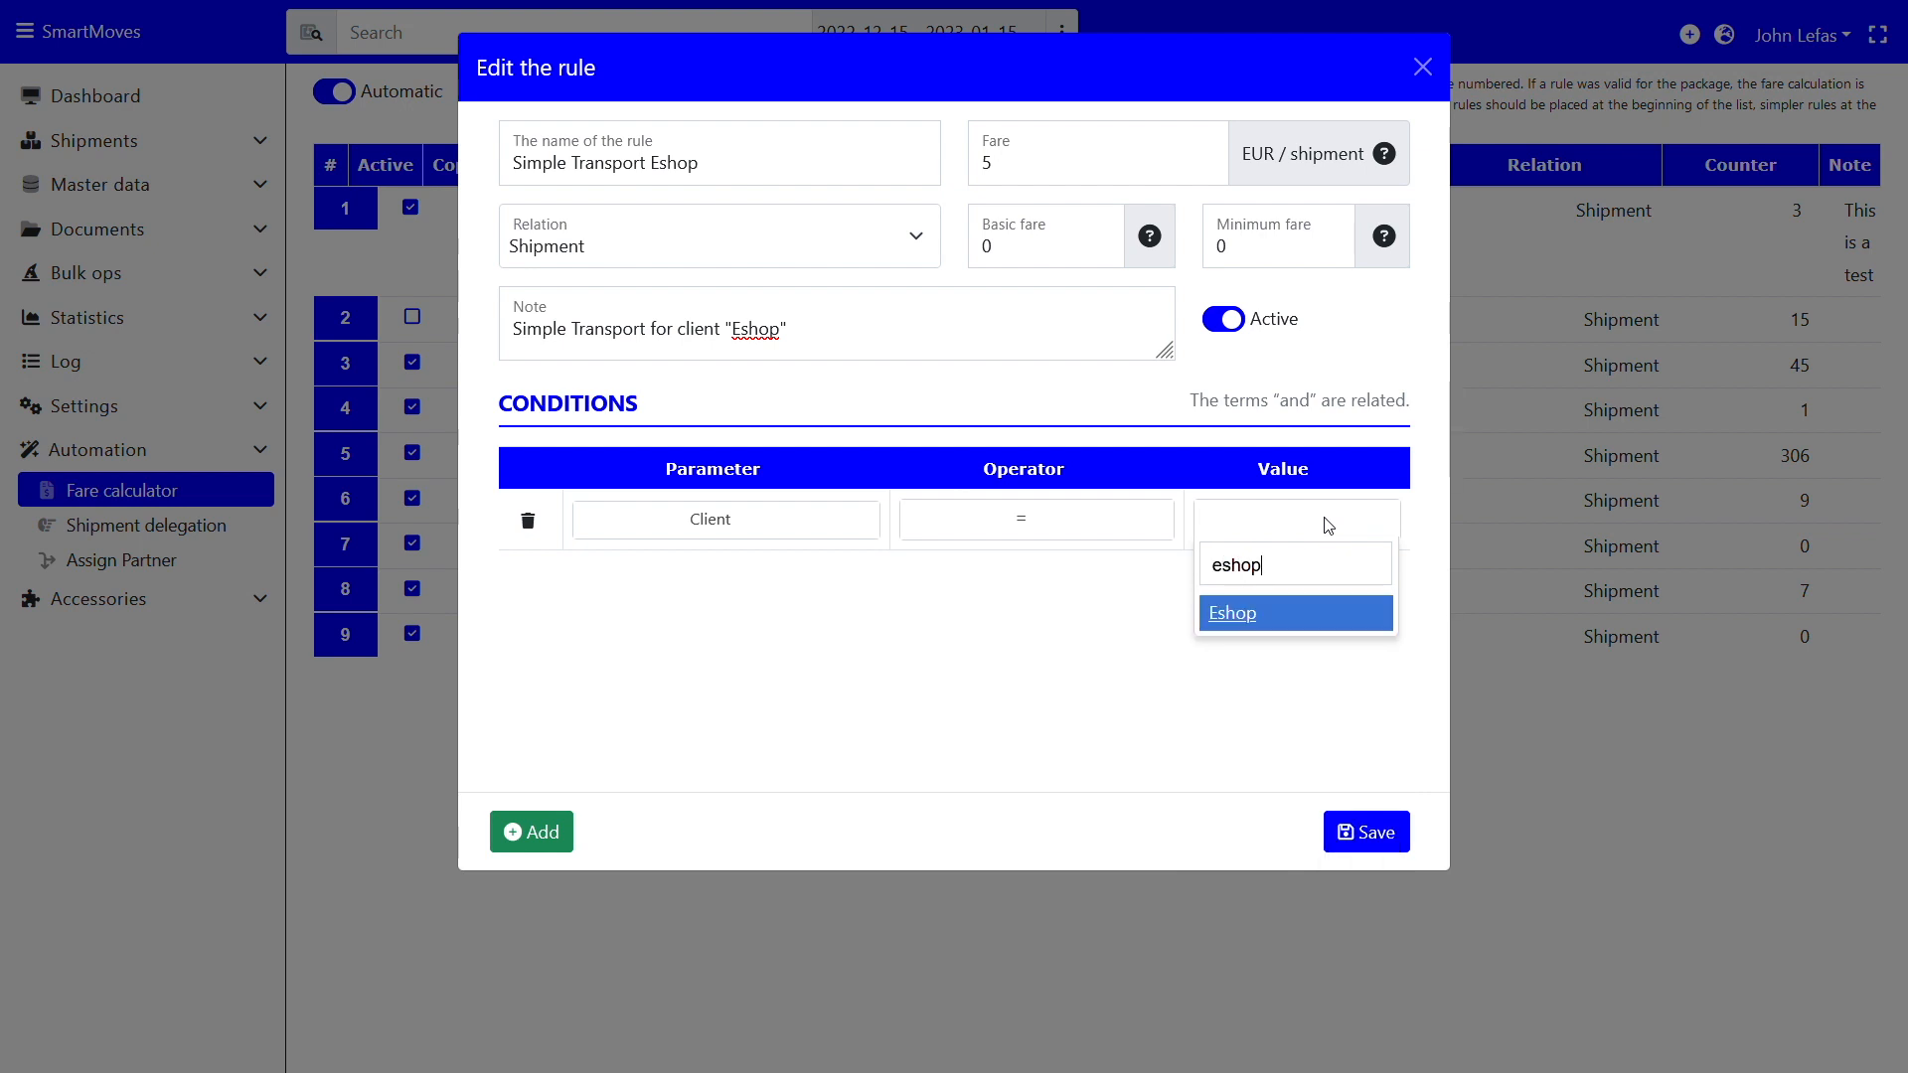
left_click(1277, 623)
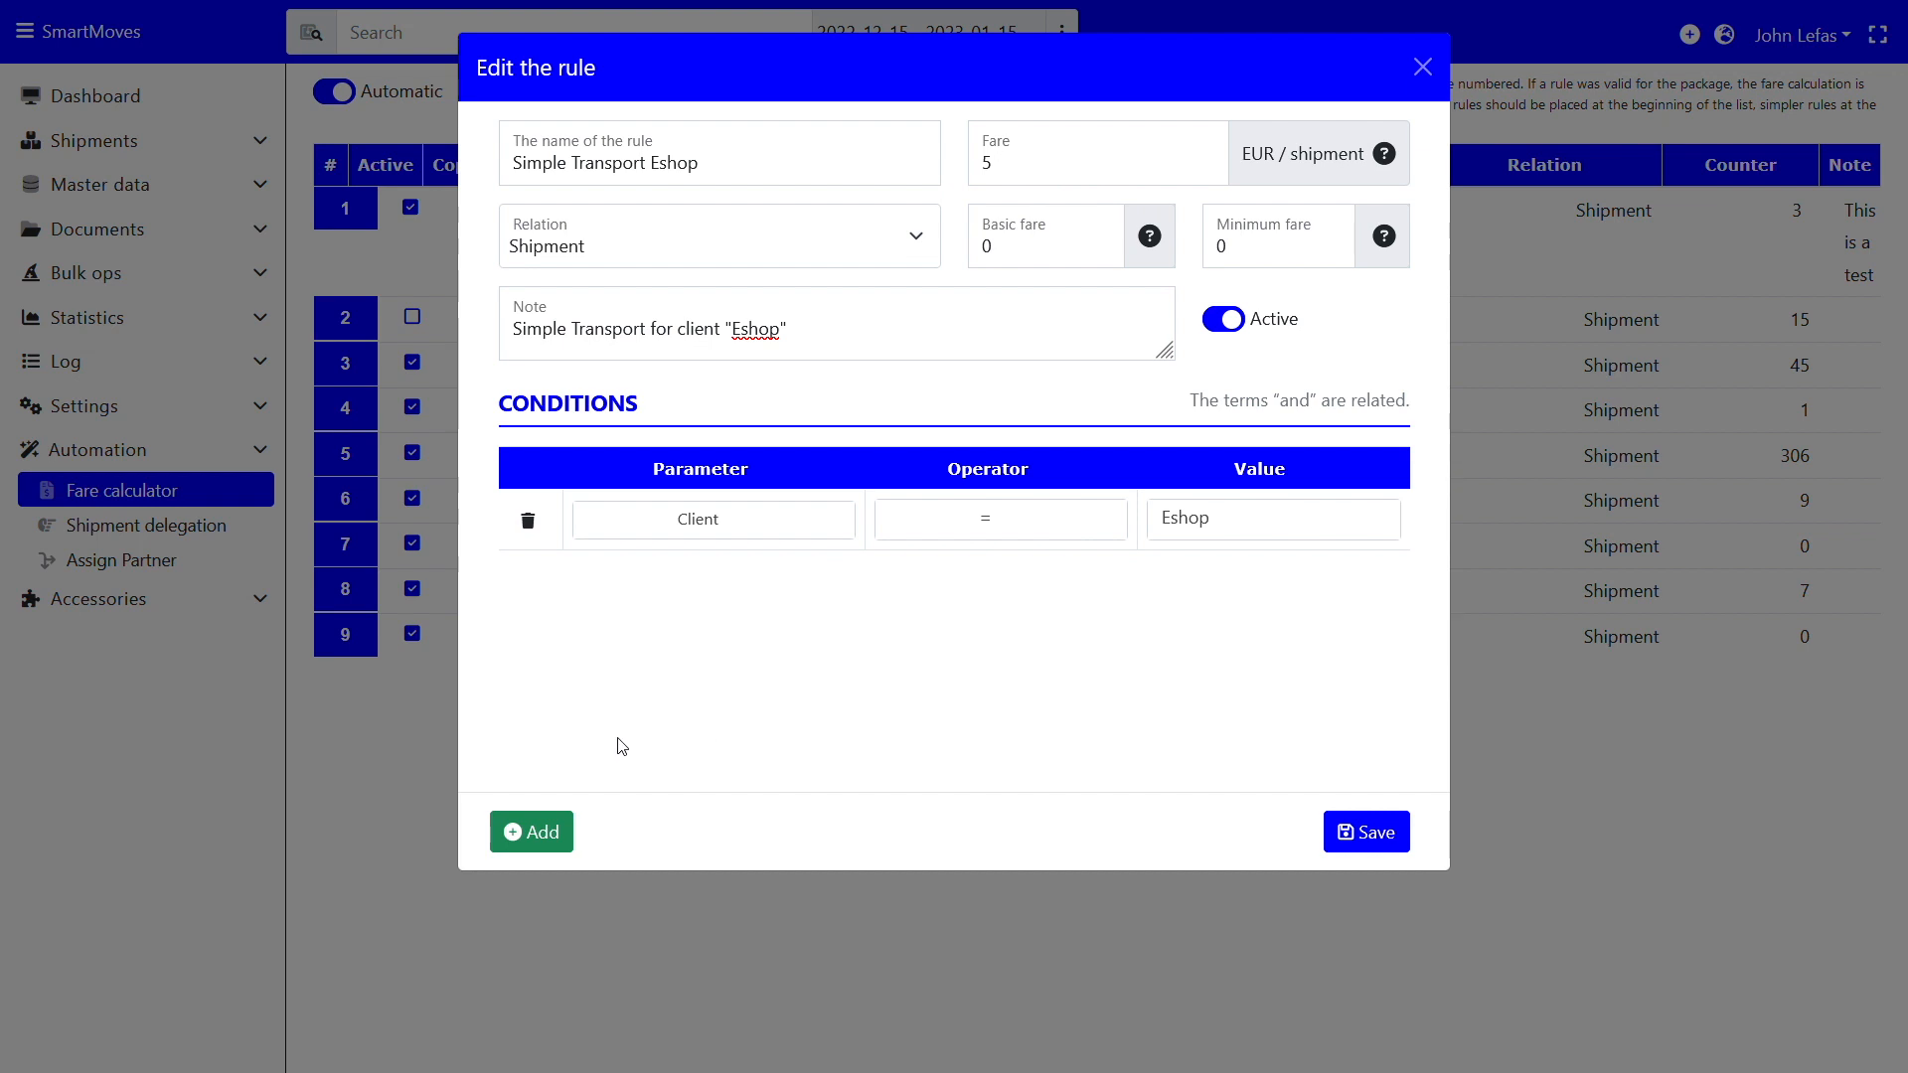
Add a second condition requiring Shipment option = Simple transport
left_click(546, 831)
left_click(792, 580)
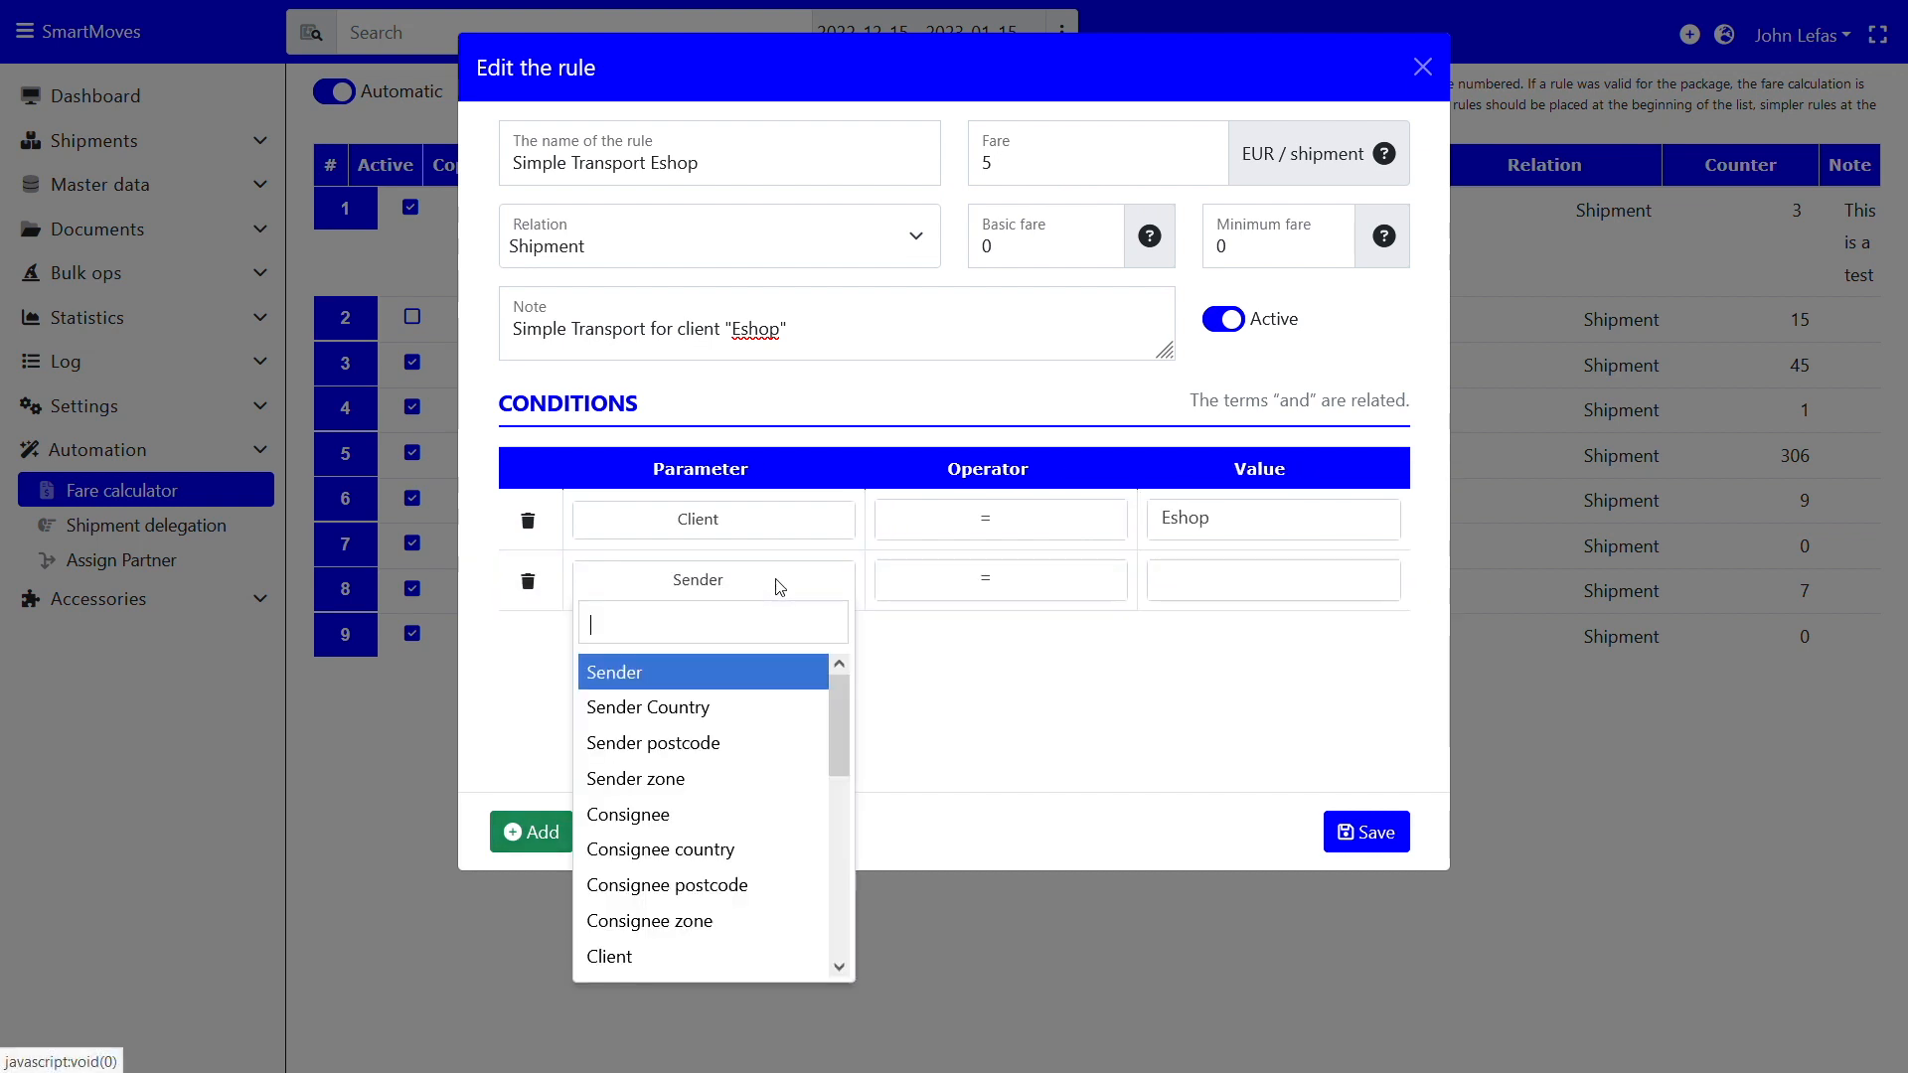
type("ship")
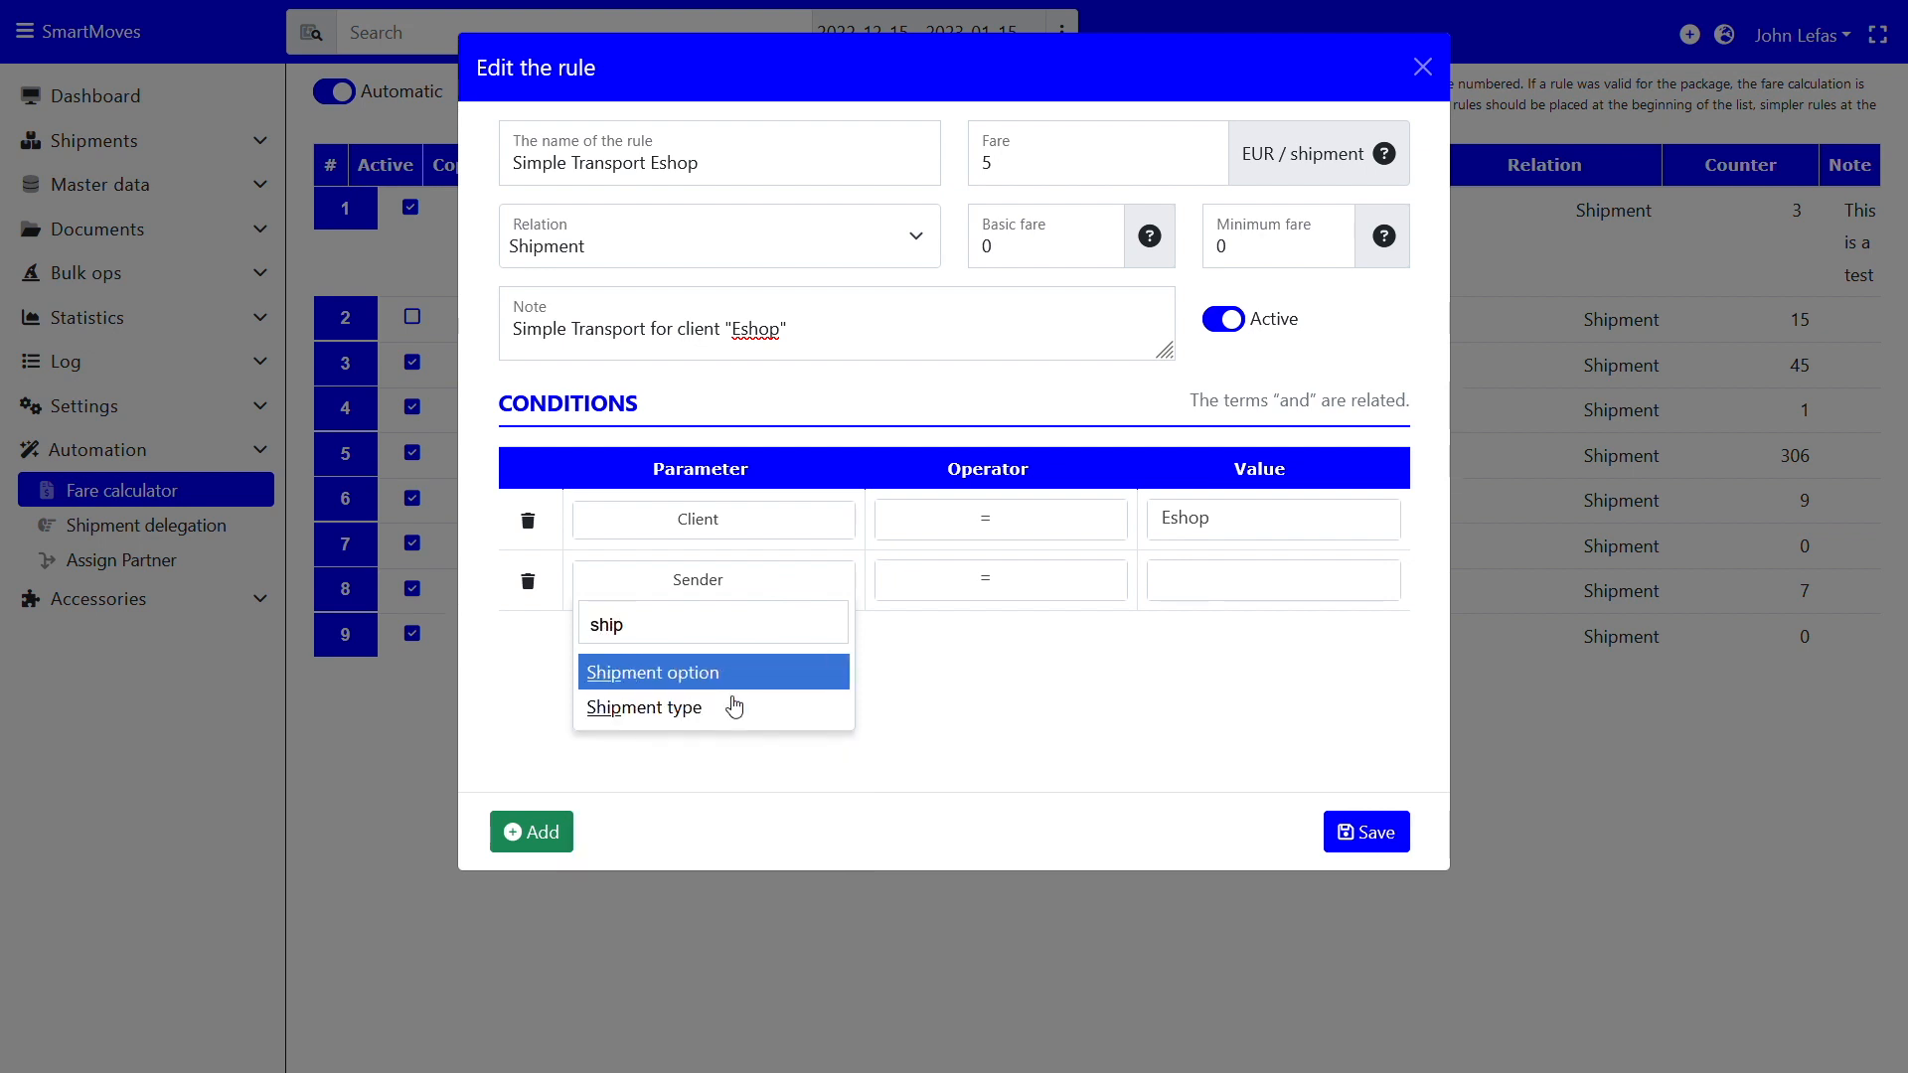
left_click(725, 671)
left_click(1250, 586)
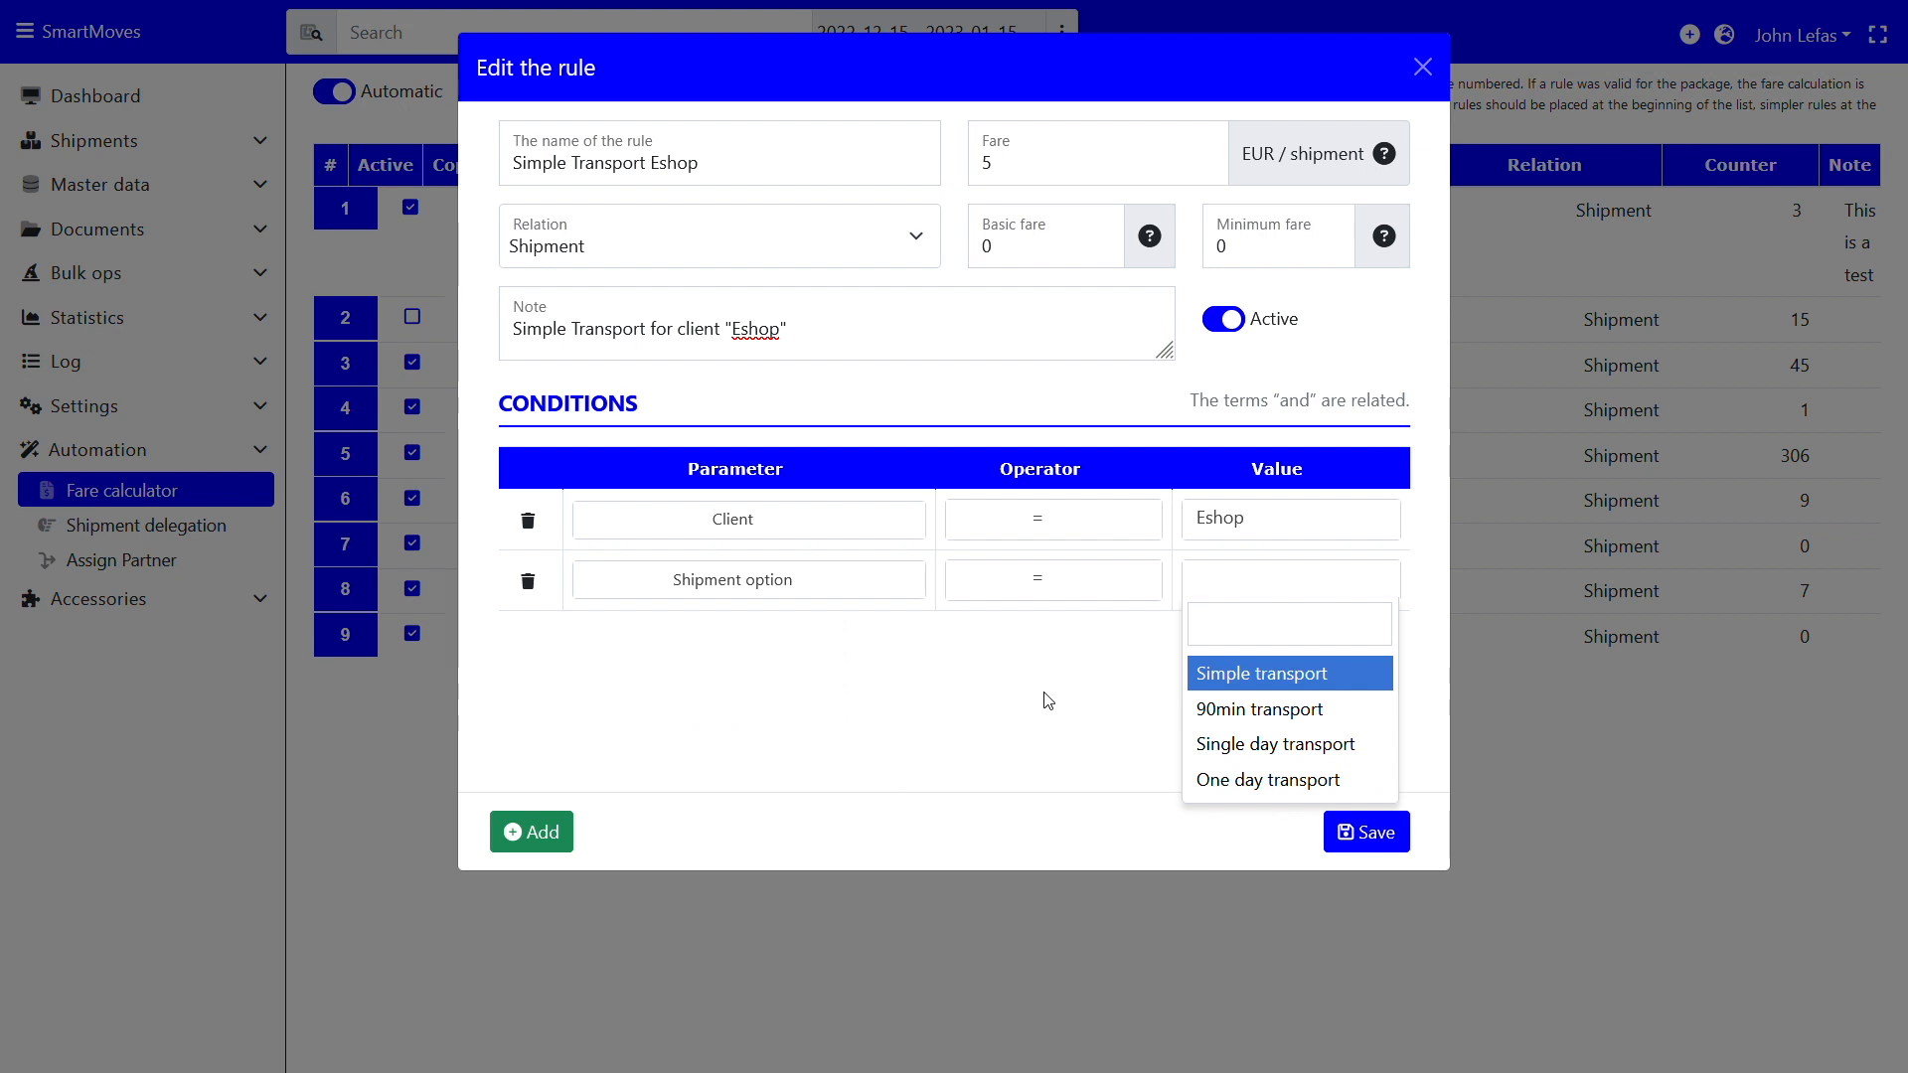
left_click(1271, 675)
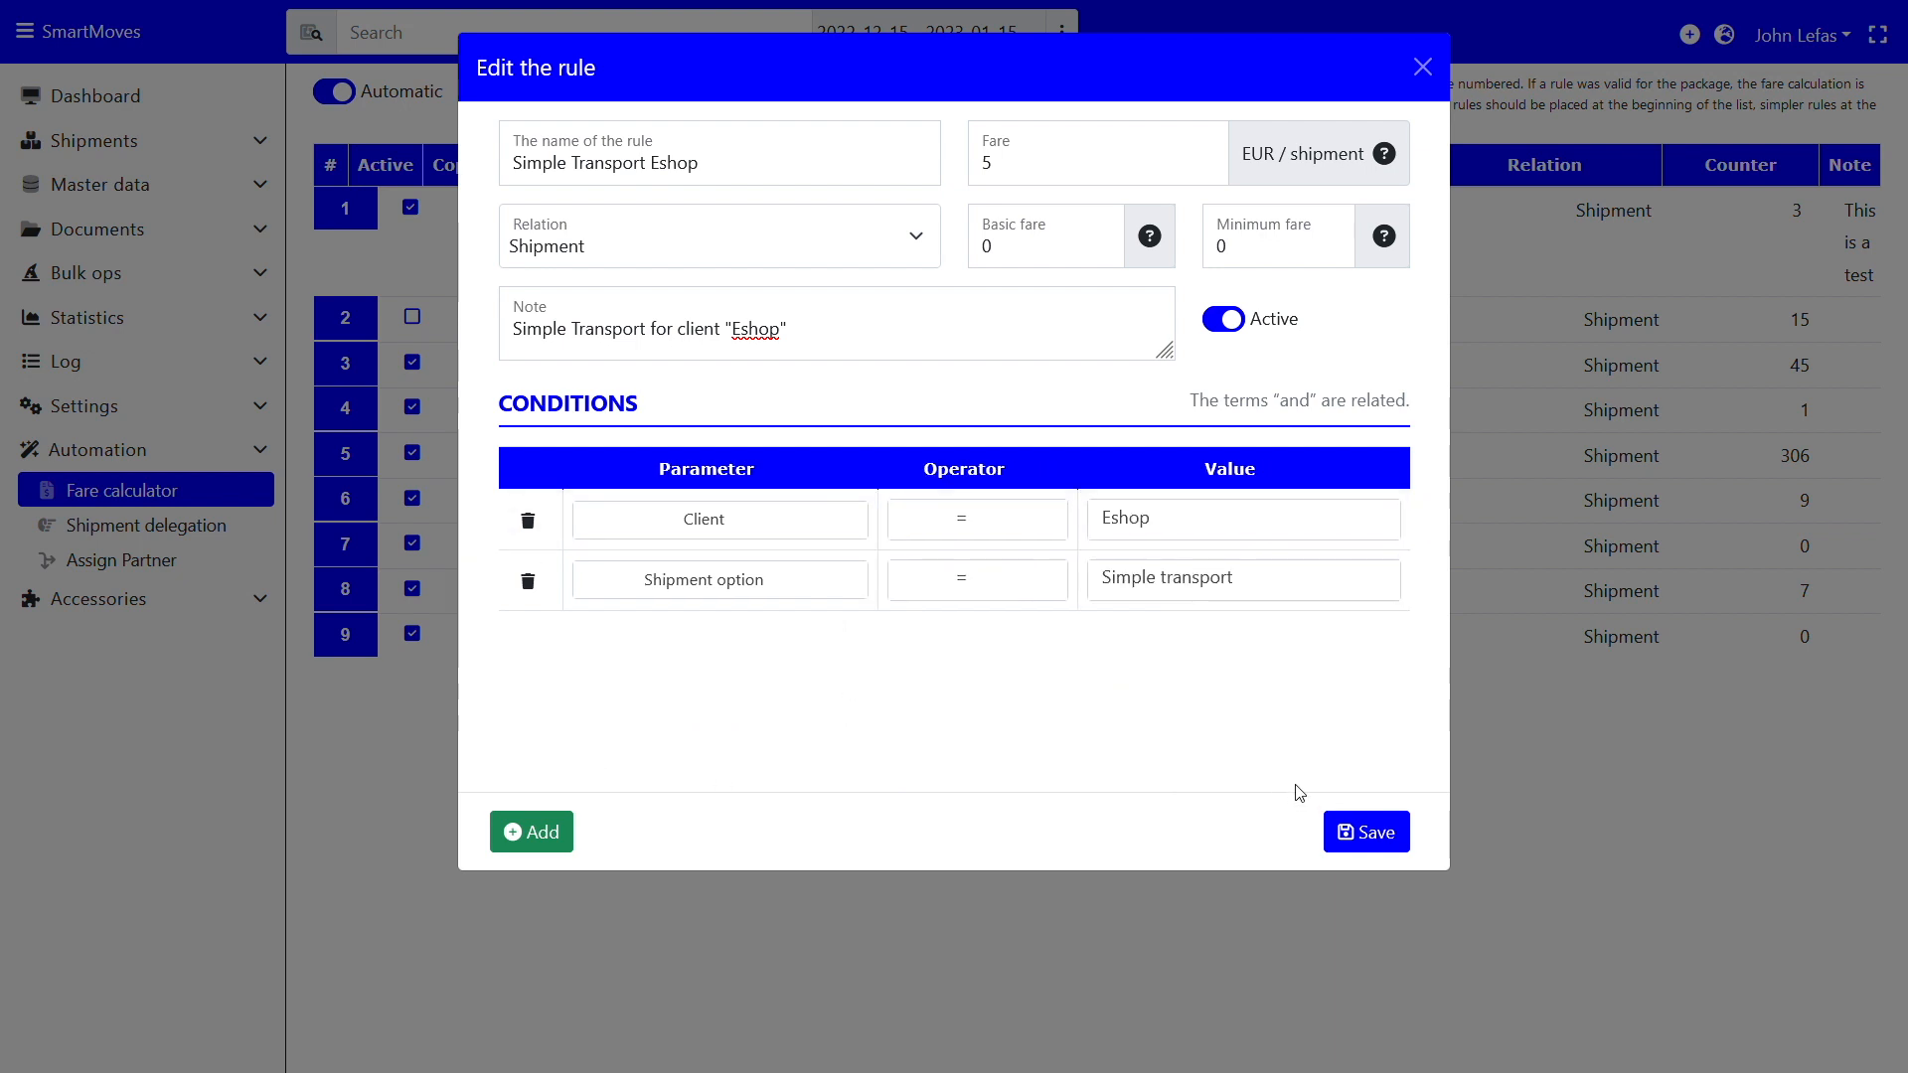
Save the rule, drag it to position 1, and rerun all fare rules
left_click(1344, 835)
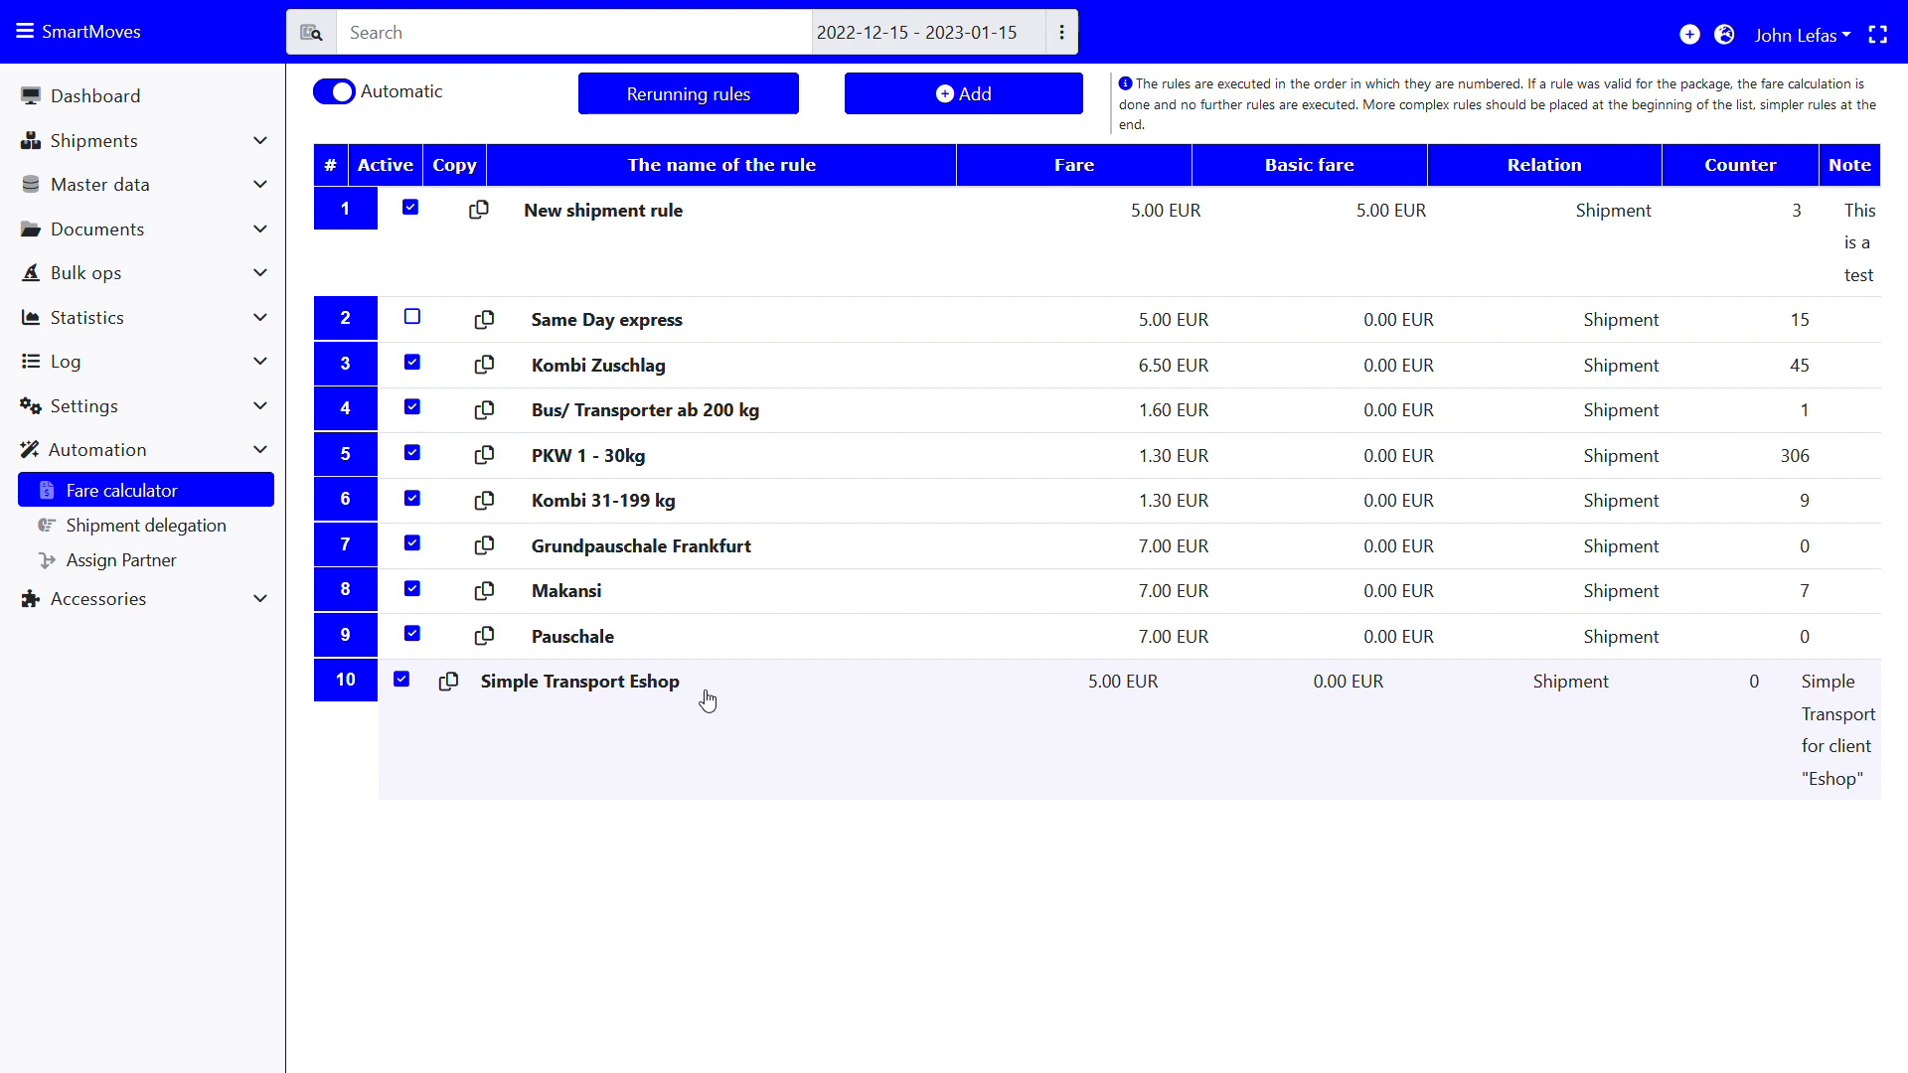
left_click_drag(708, 701, 480, 194)
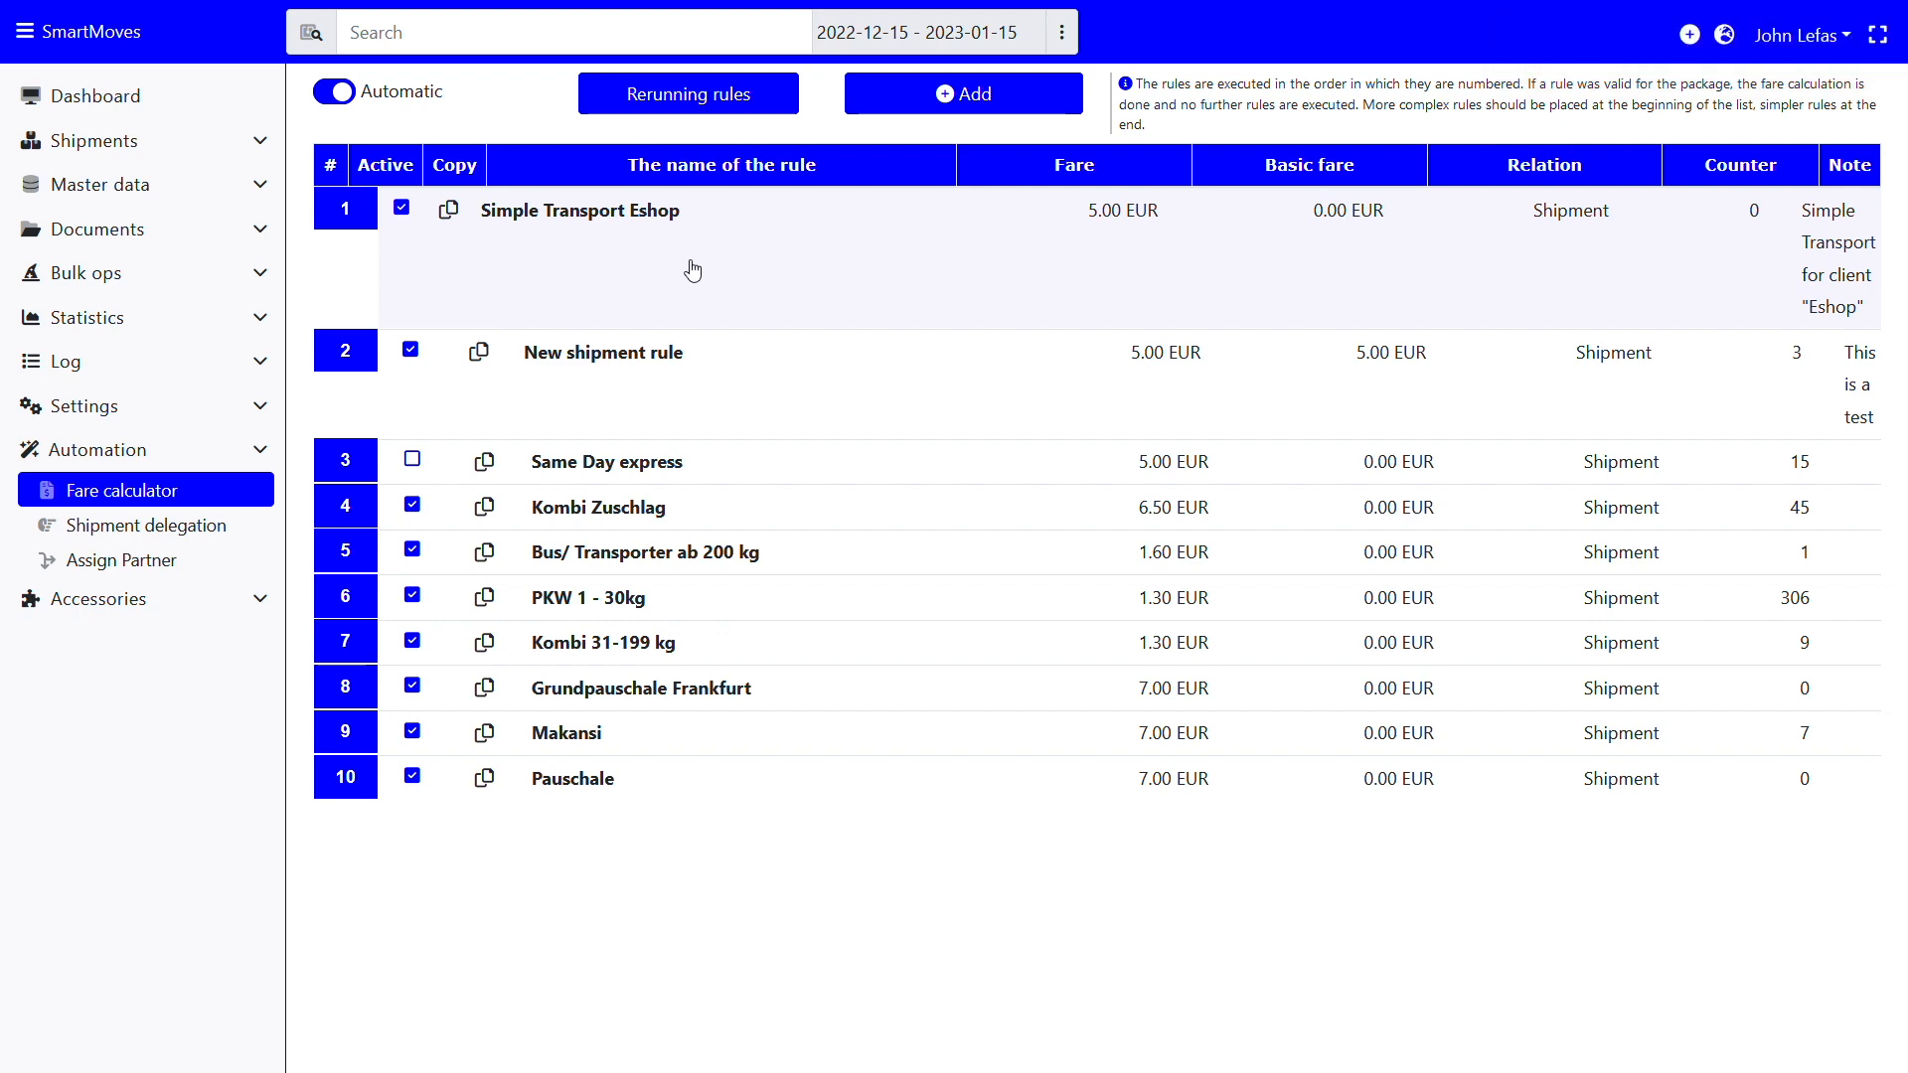
left_click(704, 94)
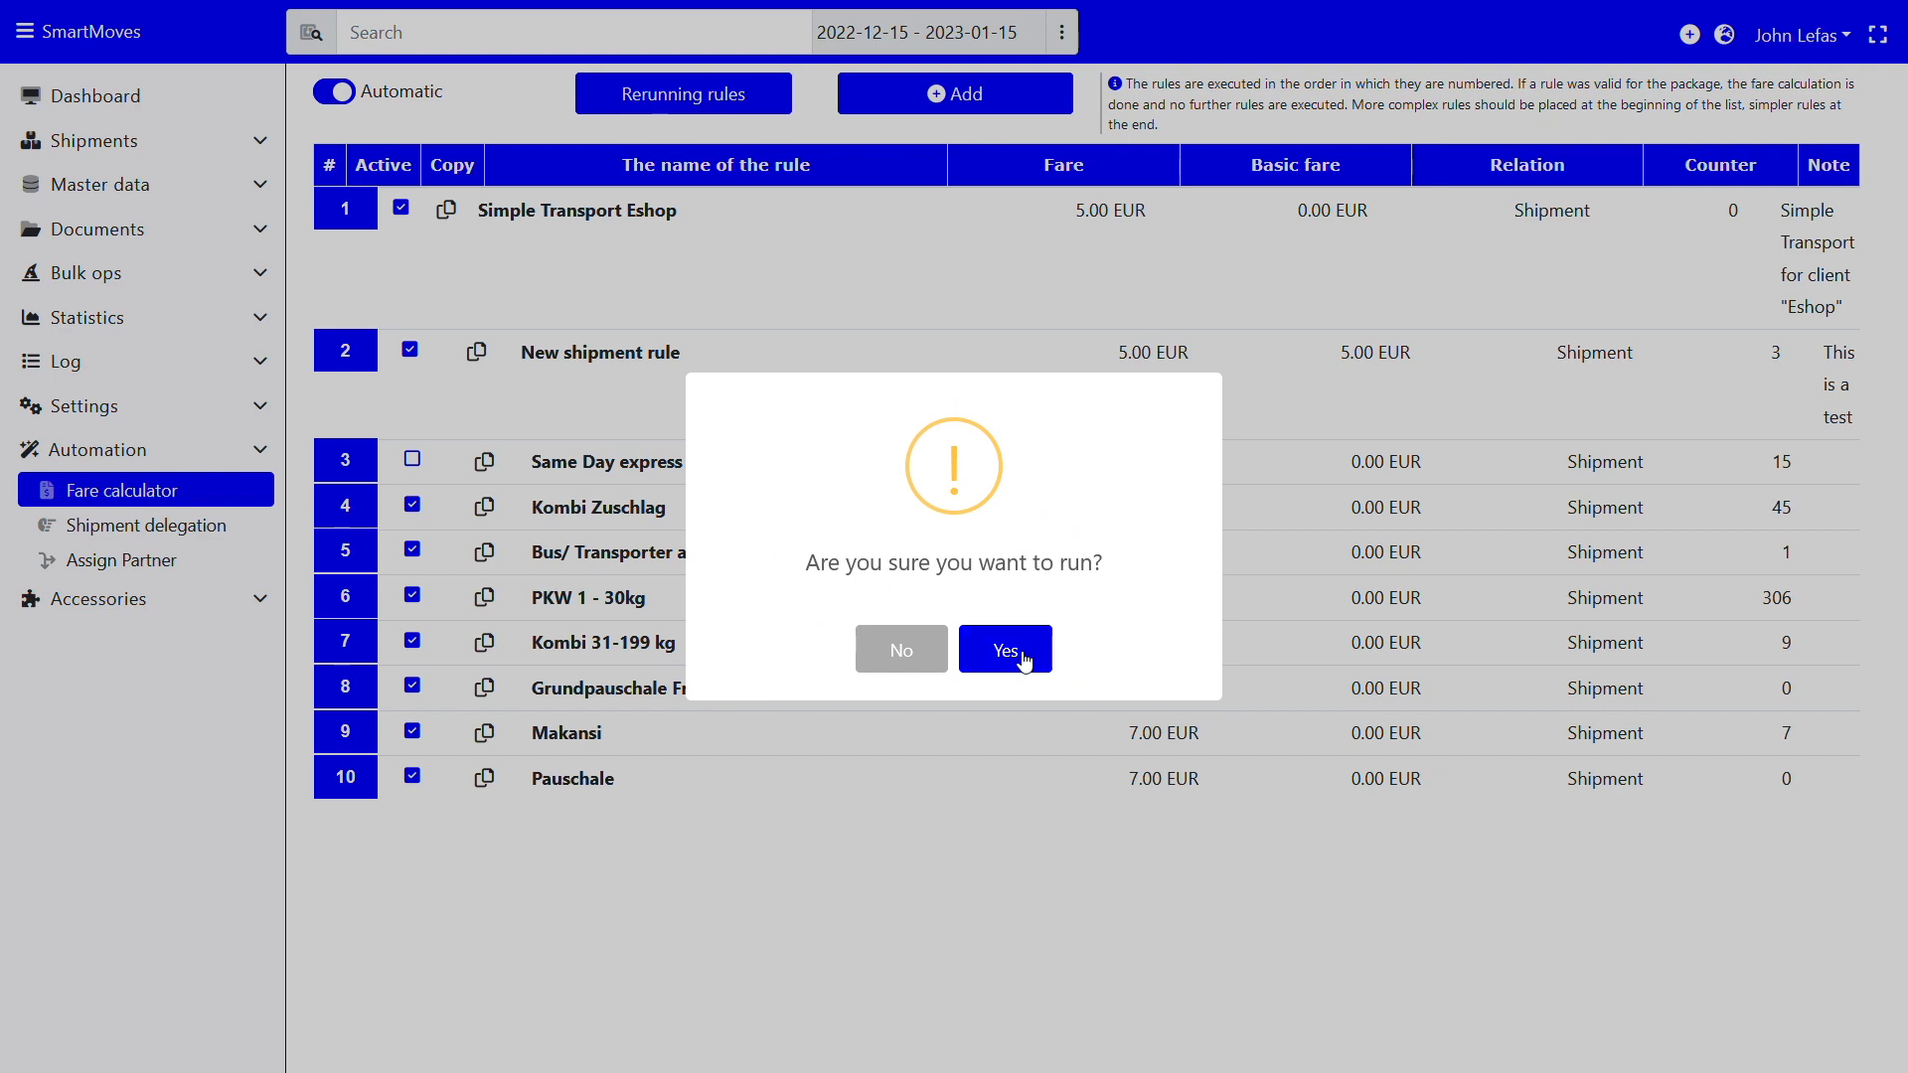
left_click(1005, 650)
left_click(156, 497)
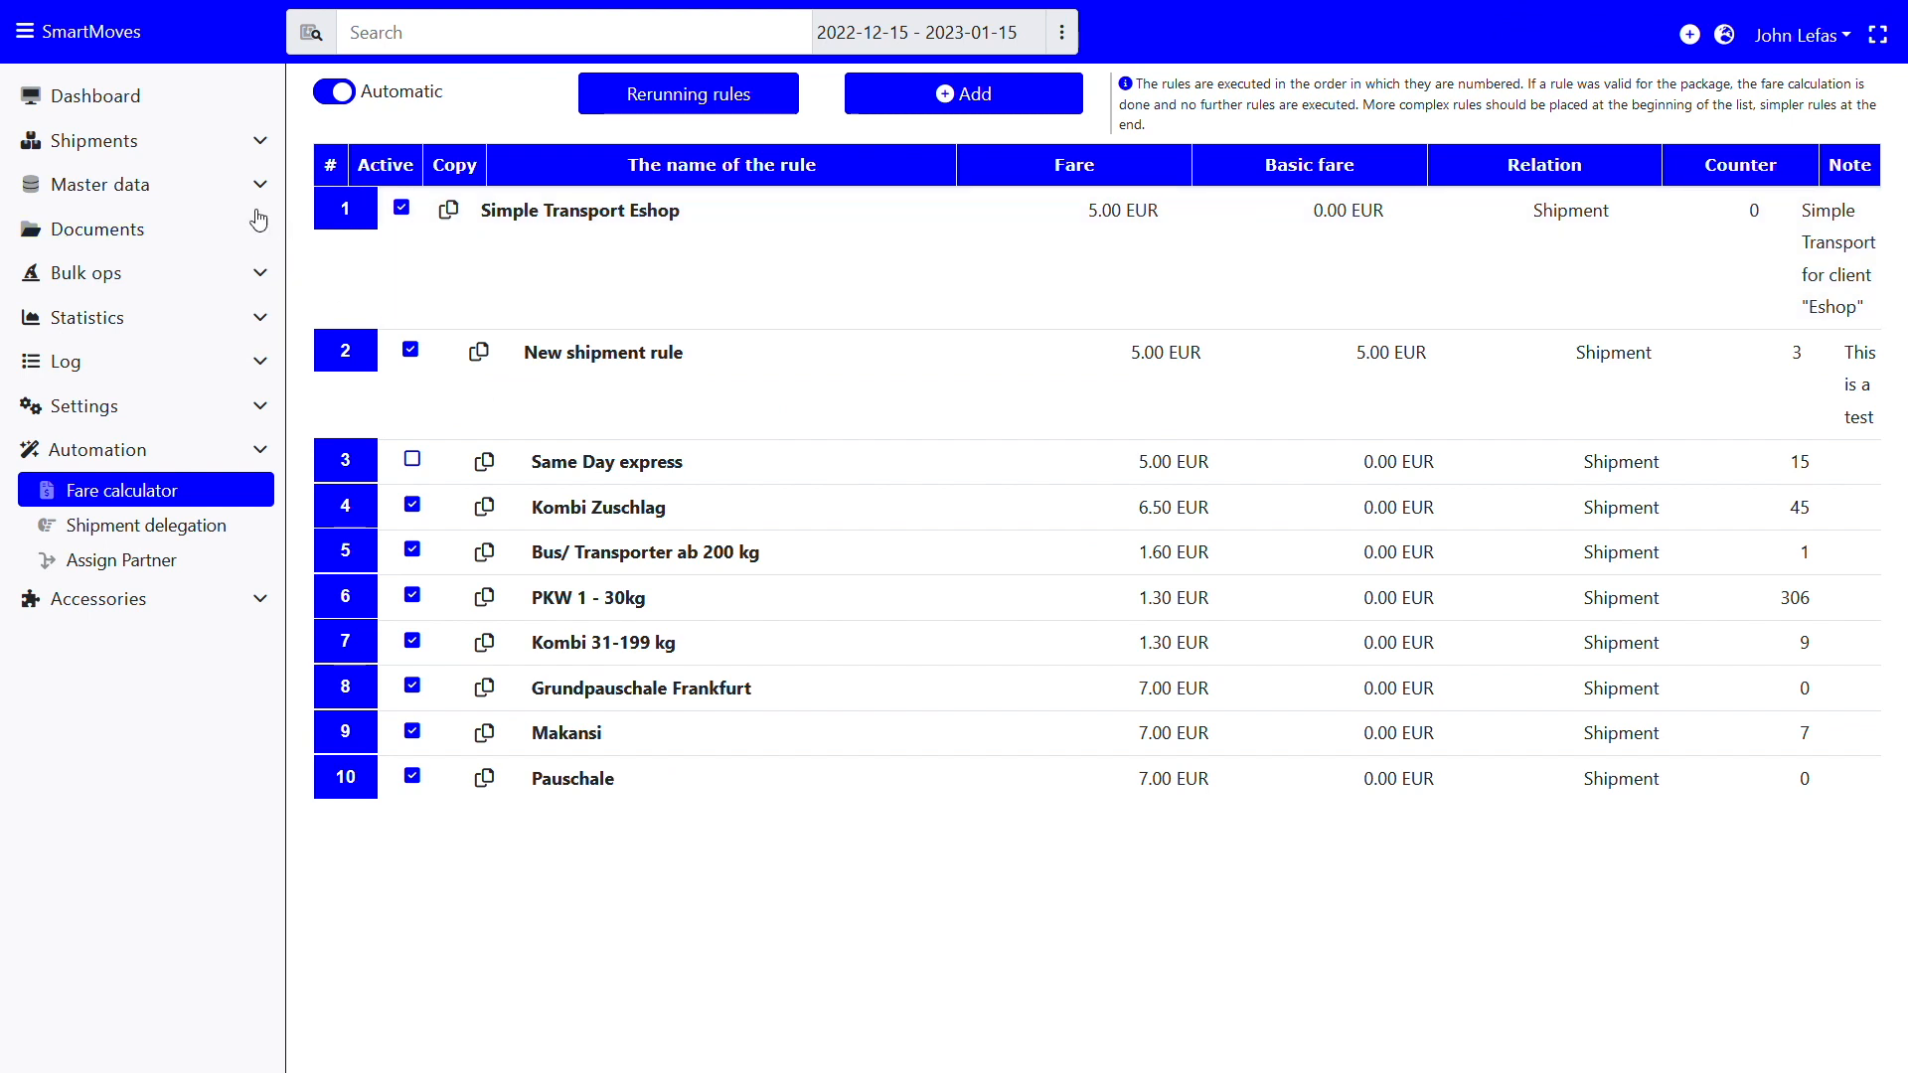
View the Shipments > New orders list, then go to Automation > Shipment delegation rules
left_click(132, 146)
left_click(117, 258)
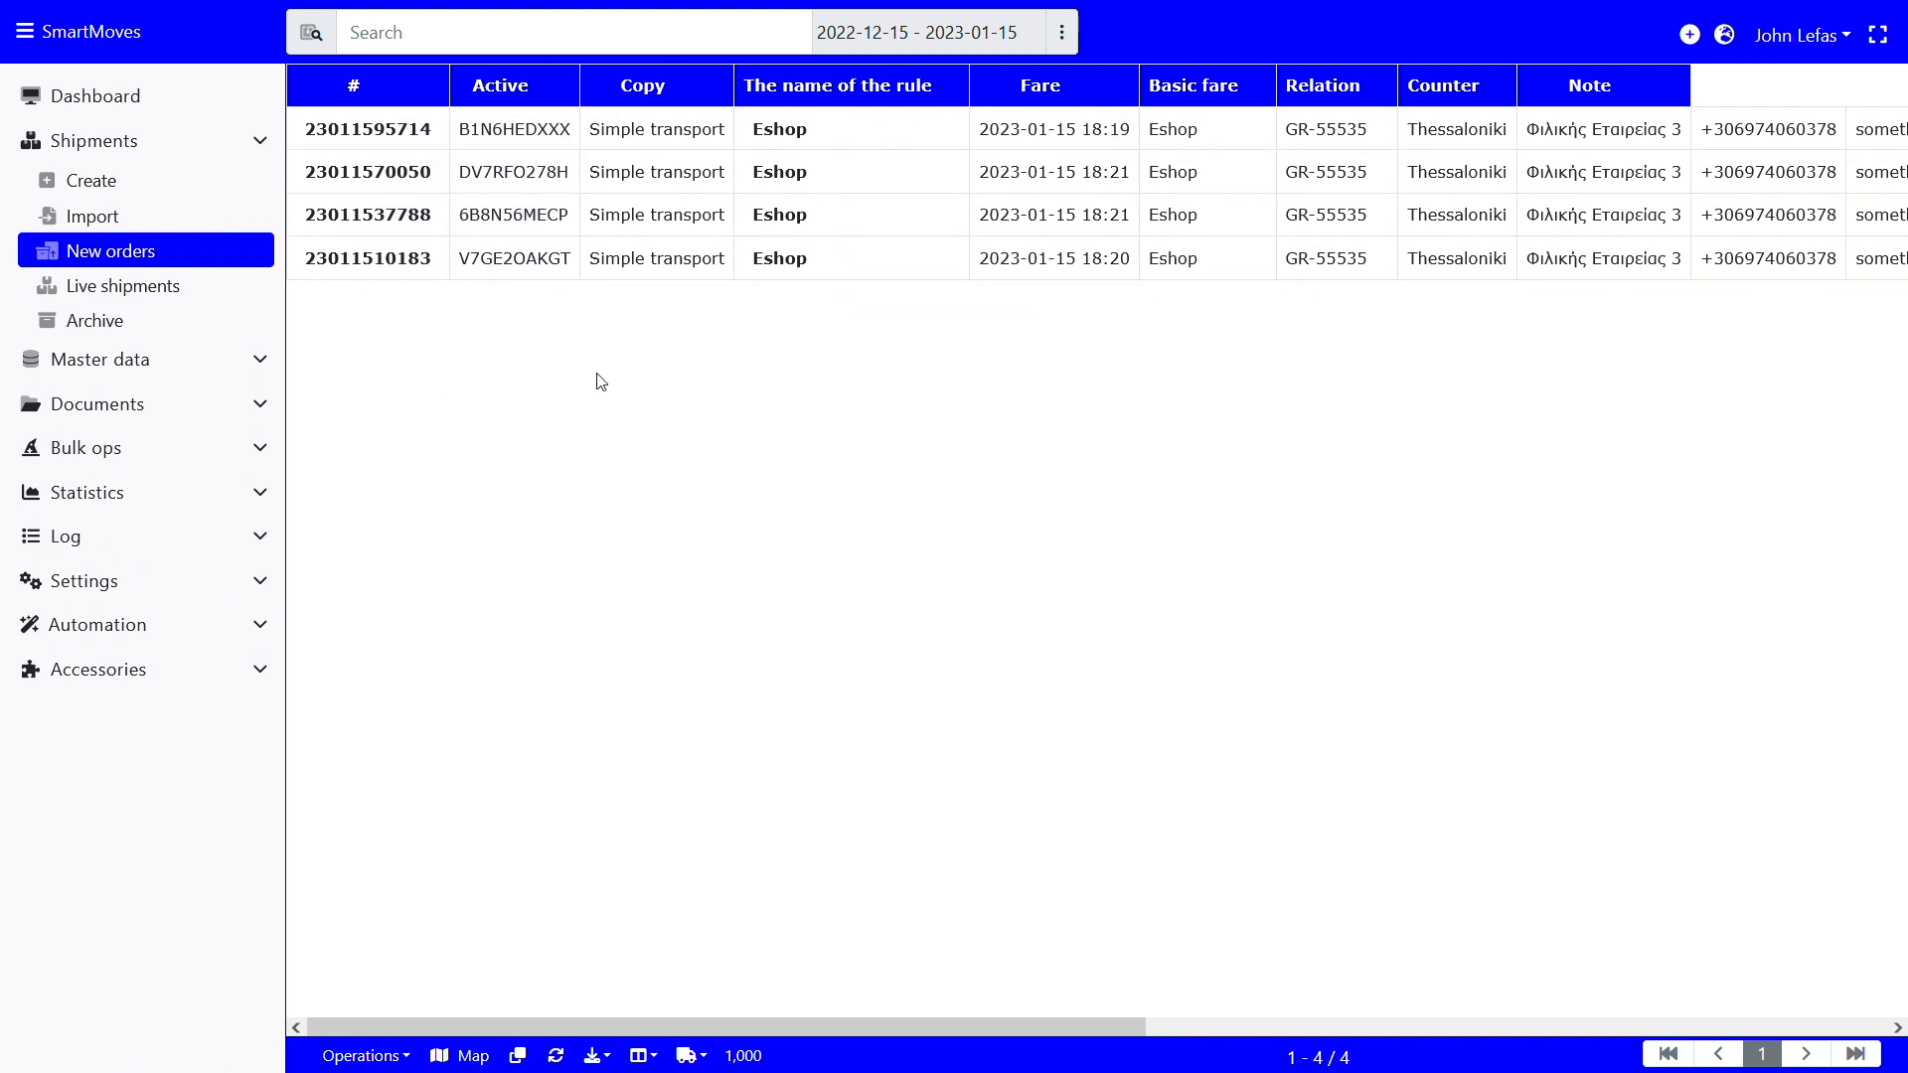
left_click(151, 626)
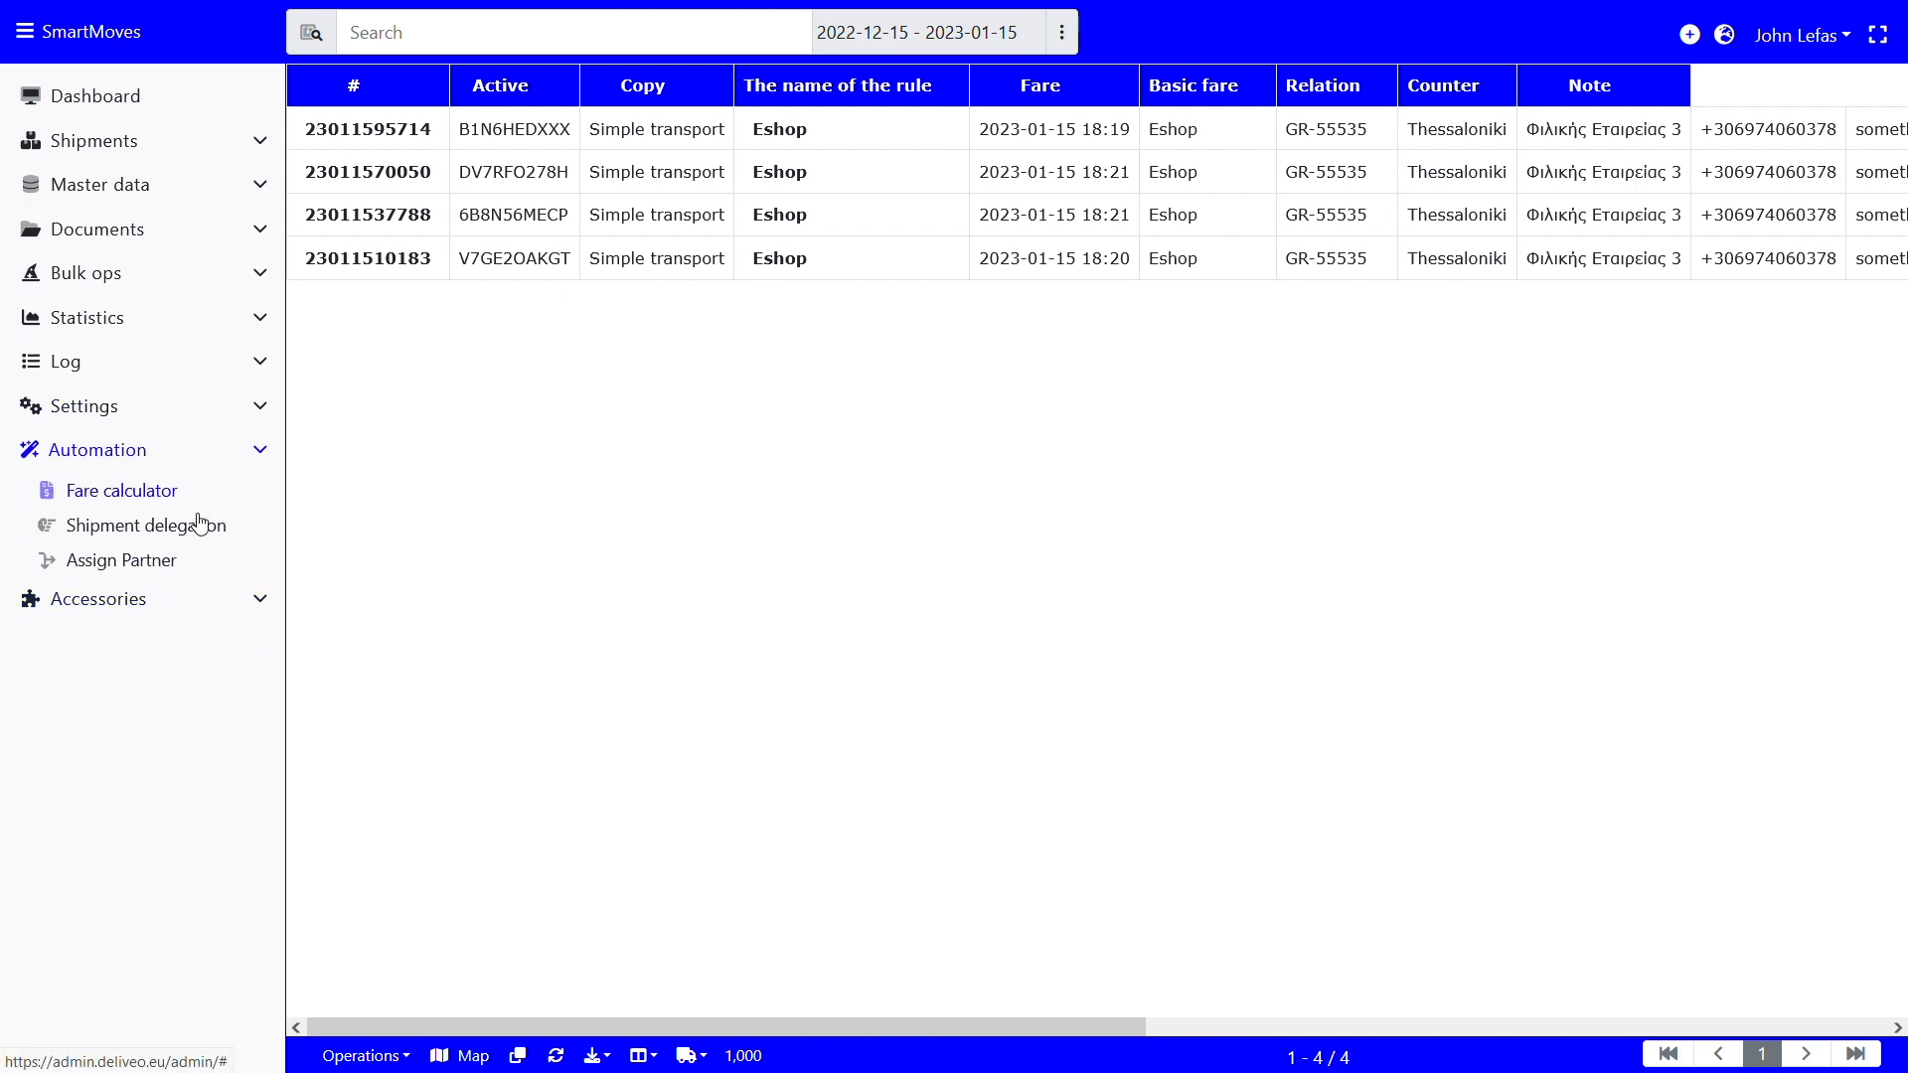
left_click(194, 531)
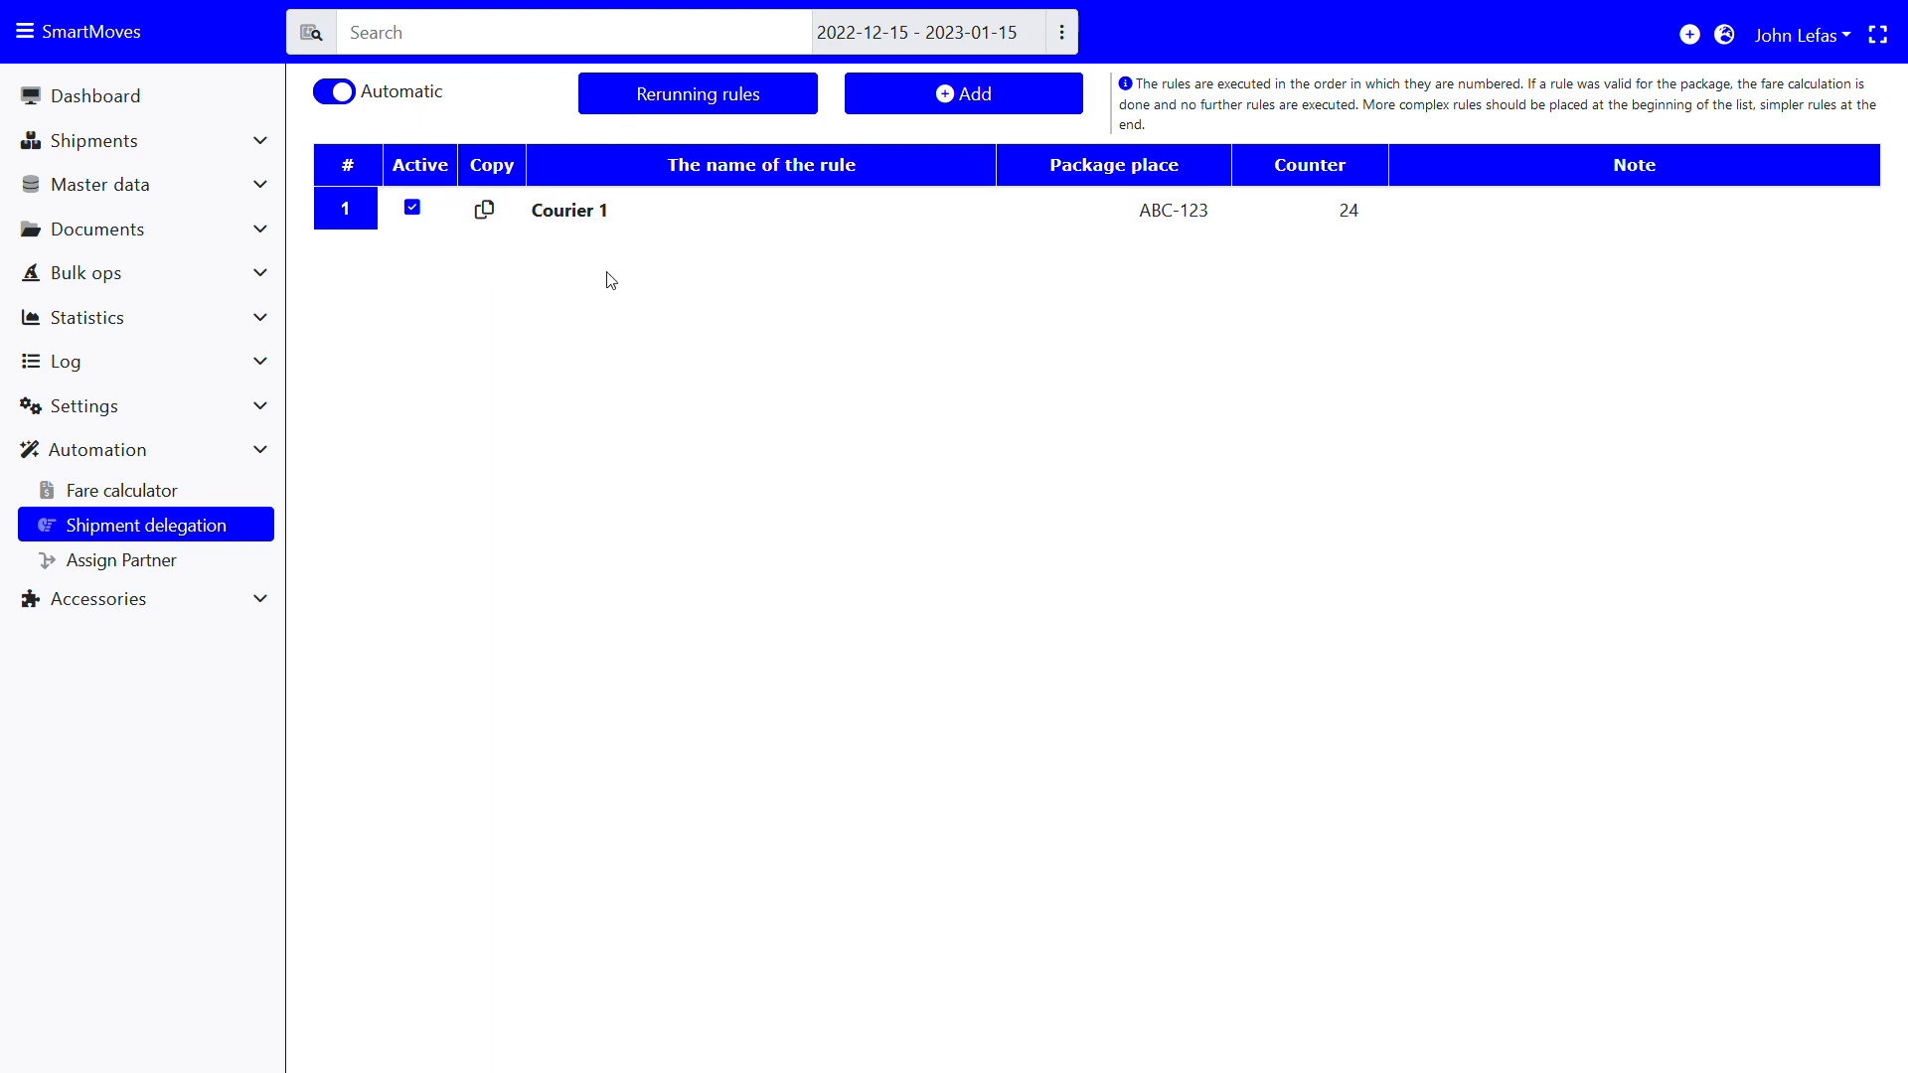
Create delegation rule 'Courier 2' for package place NO8433W with a second-courier note
left_click(929, 87)
left_click(754, 187)
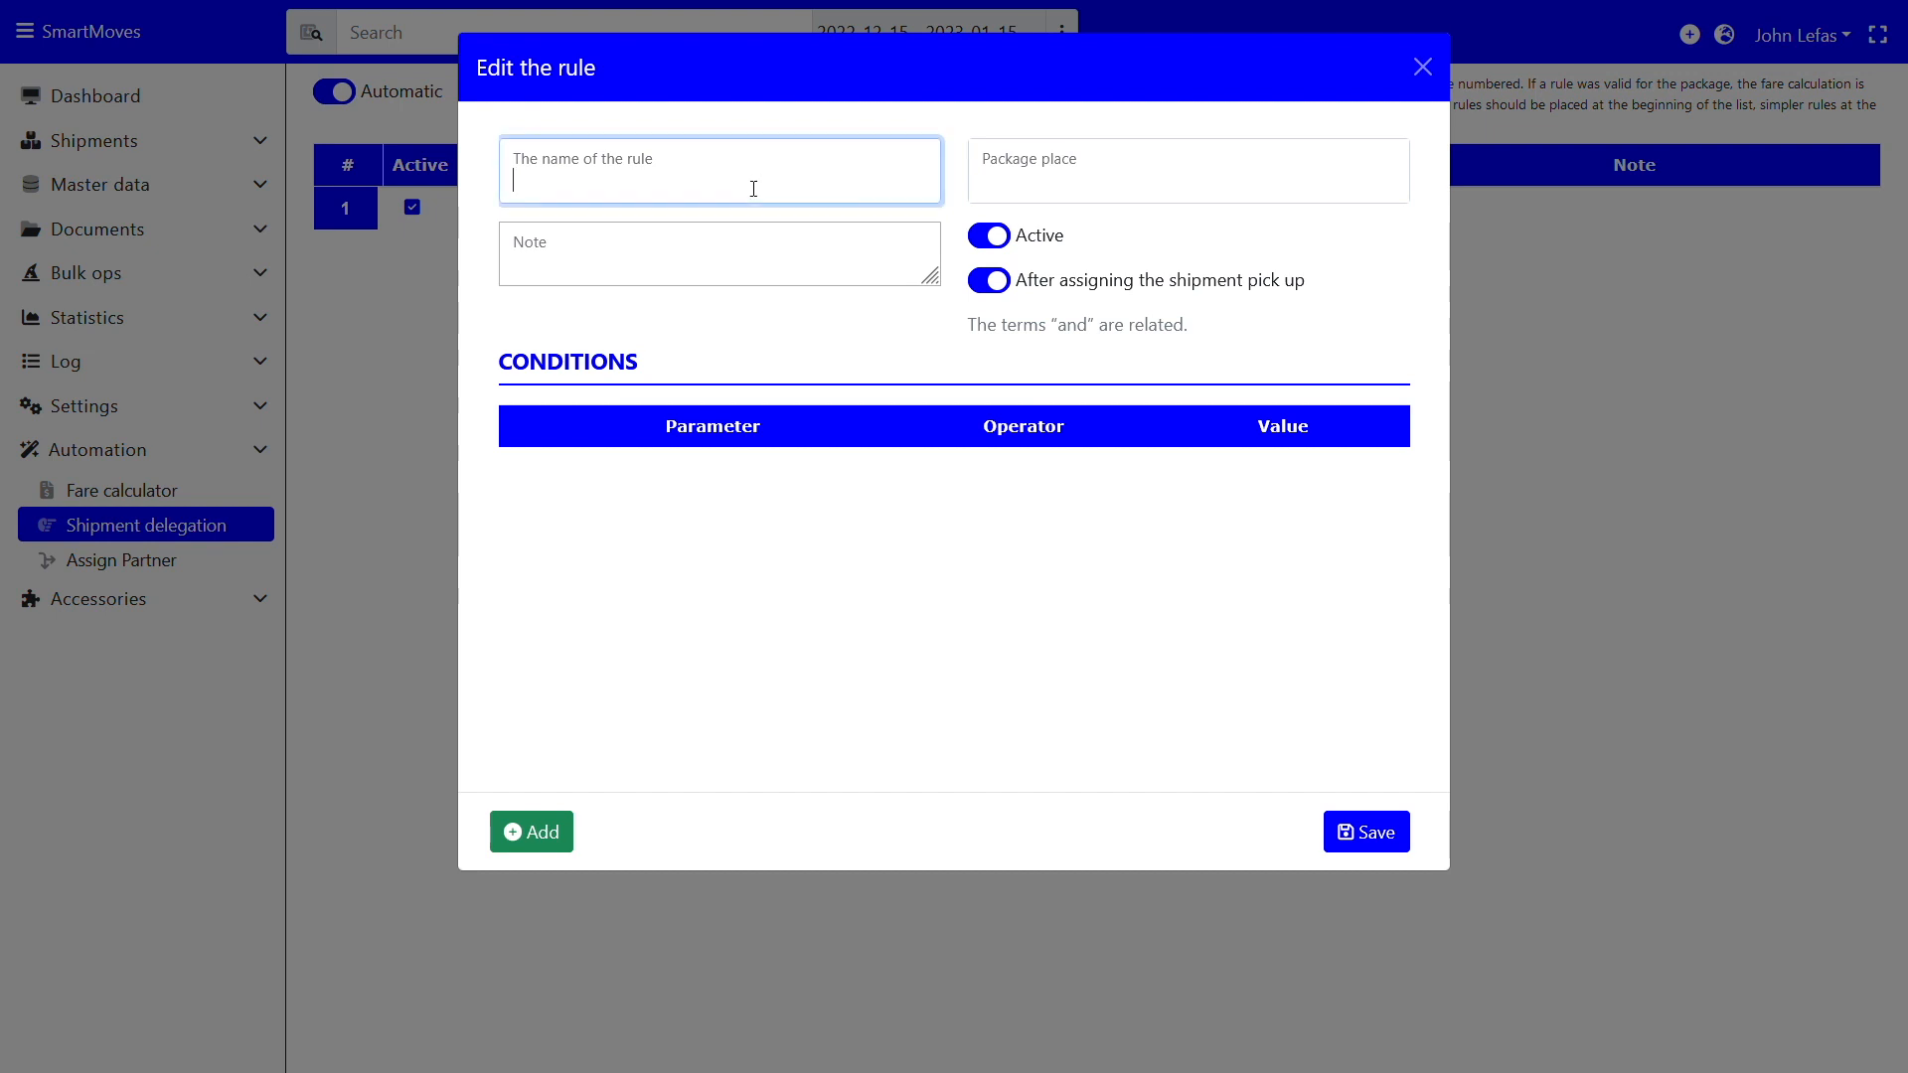
type("Courier 2")
left_click(1095, 192)
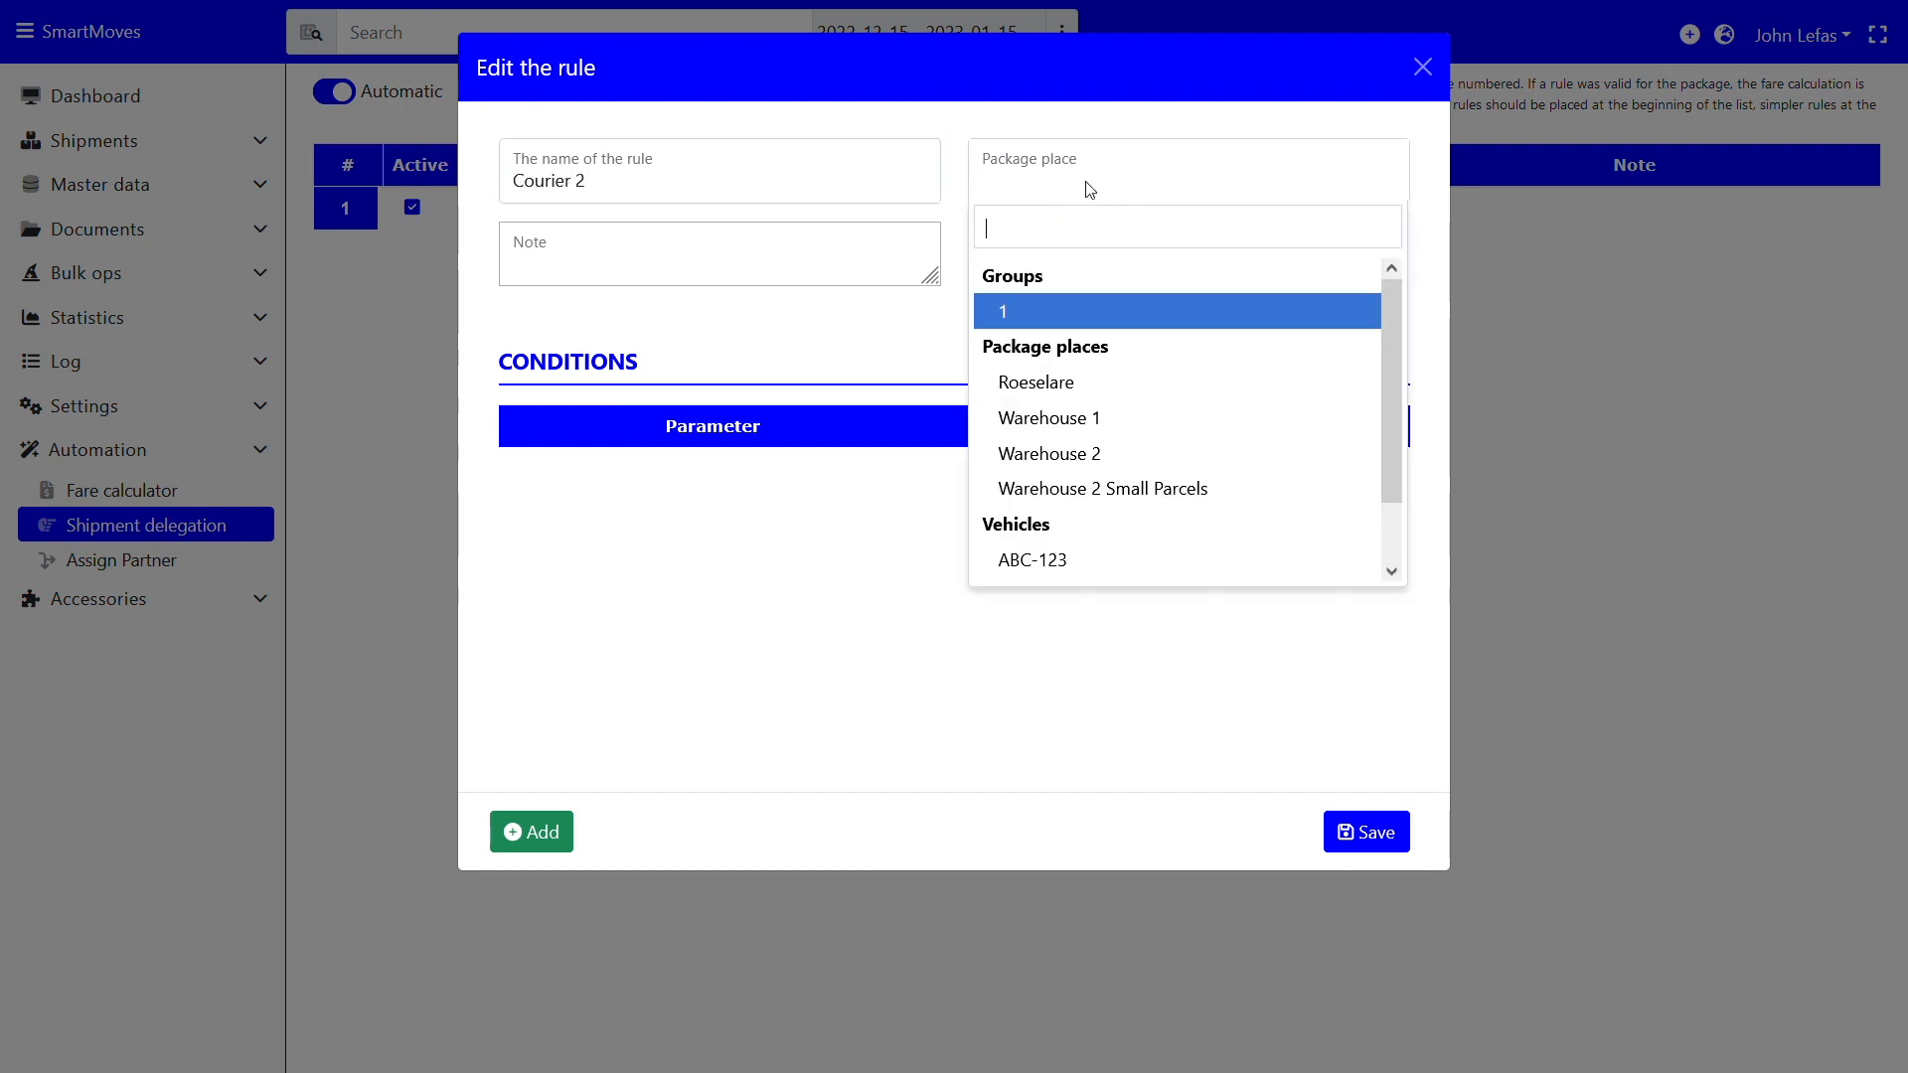
scroll(1083, 519, "down", 1)
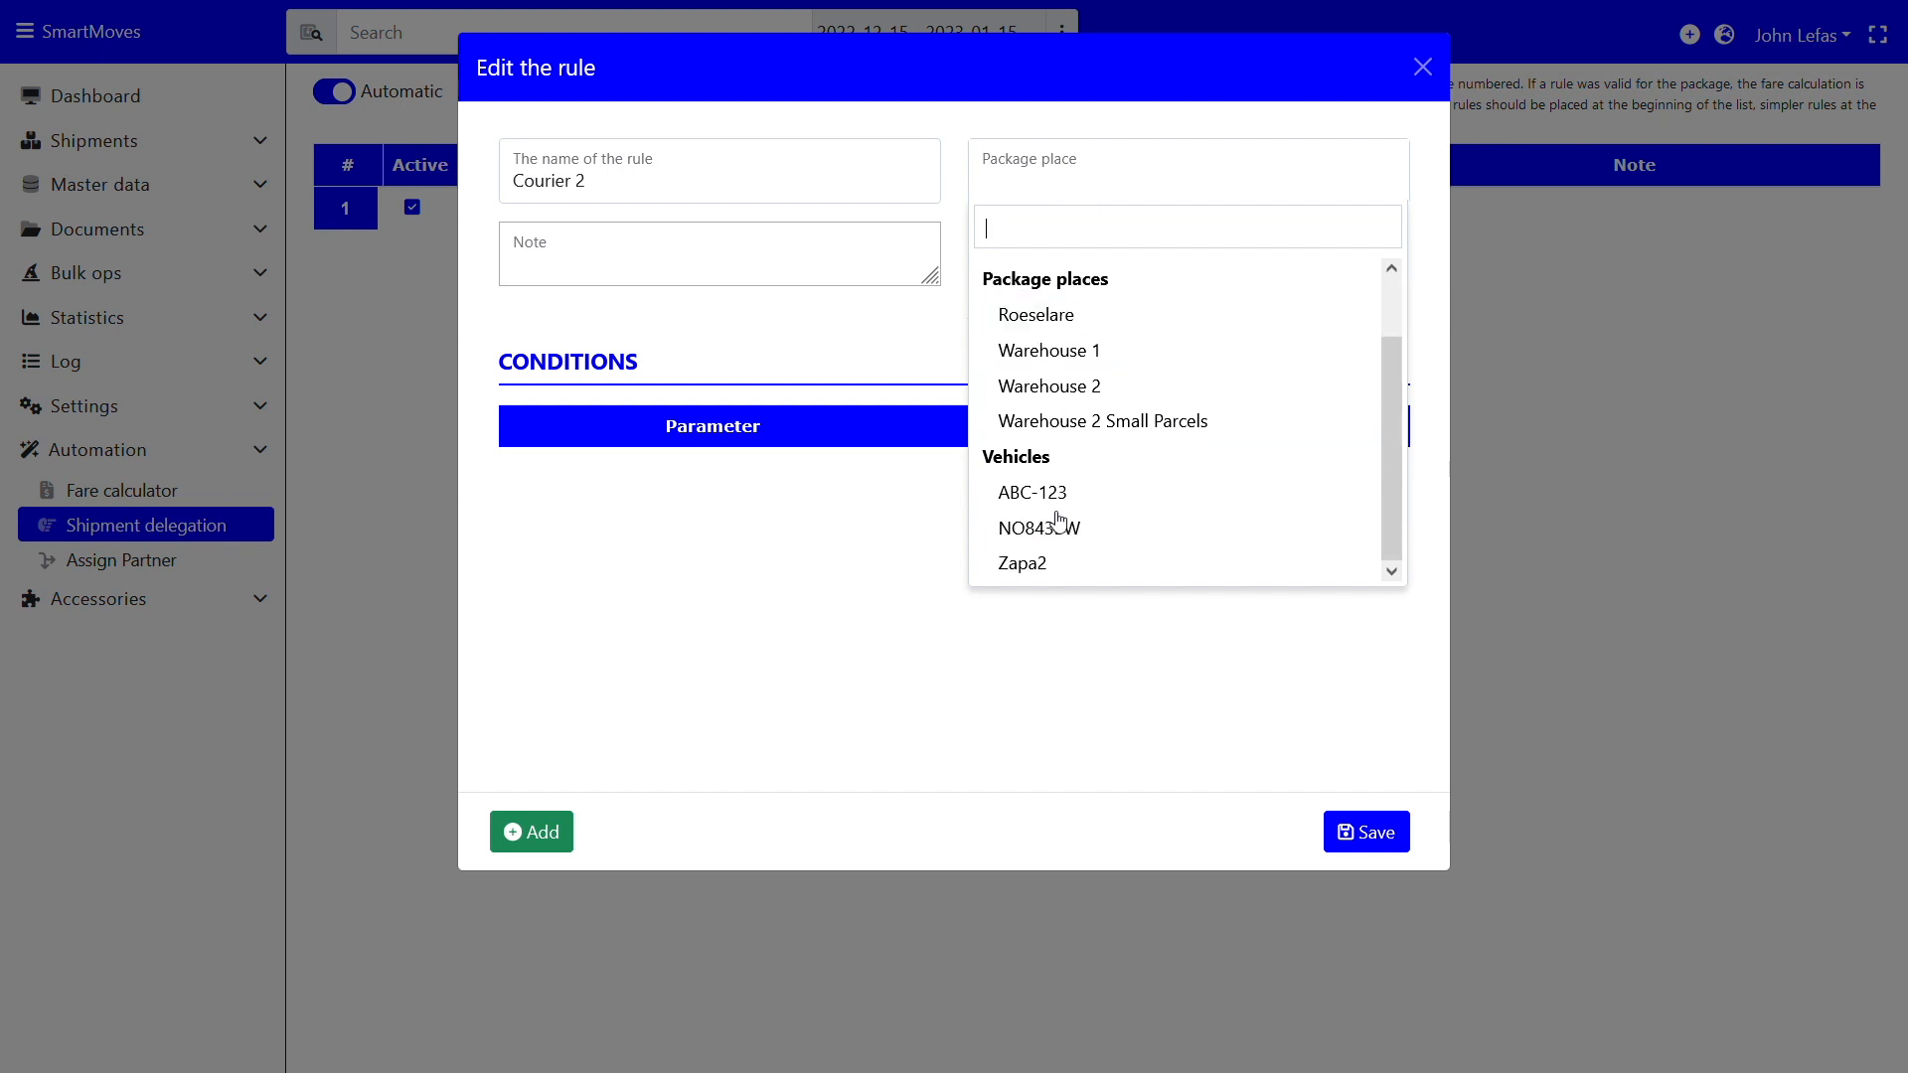
left_click(1059, 524)
left_click(678, 274)
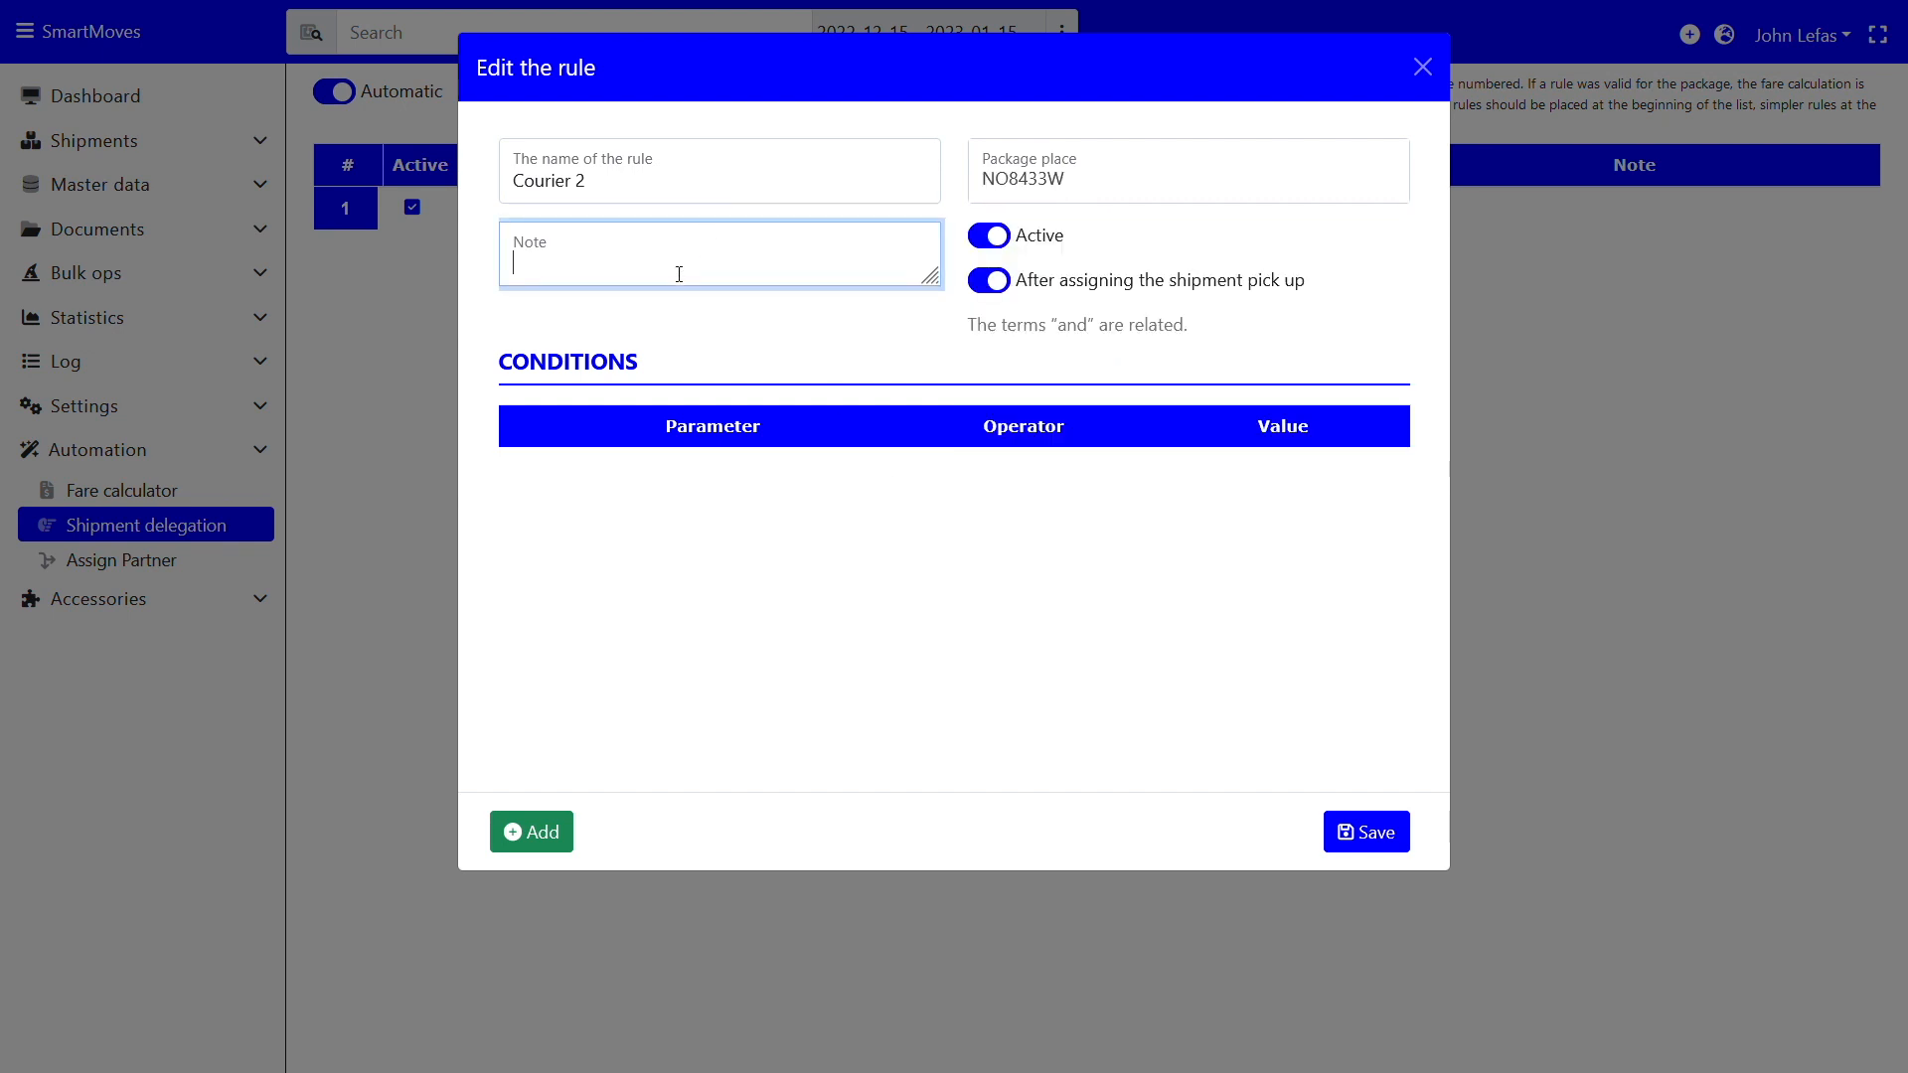
type("This is for our second courier as dele")
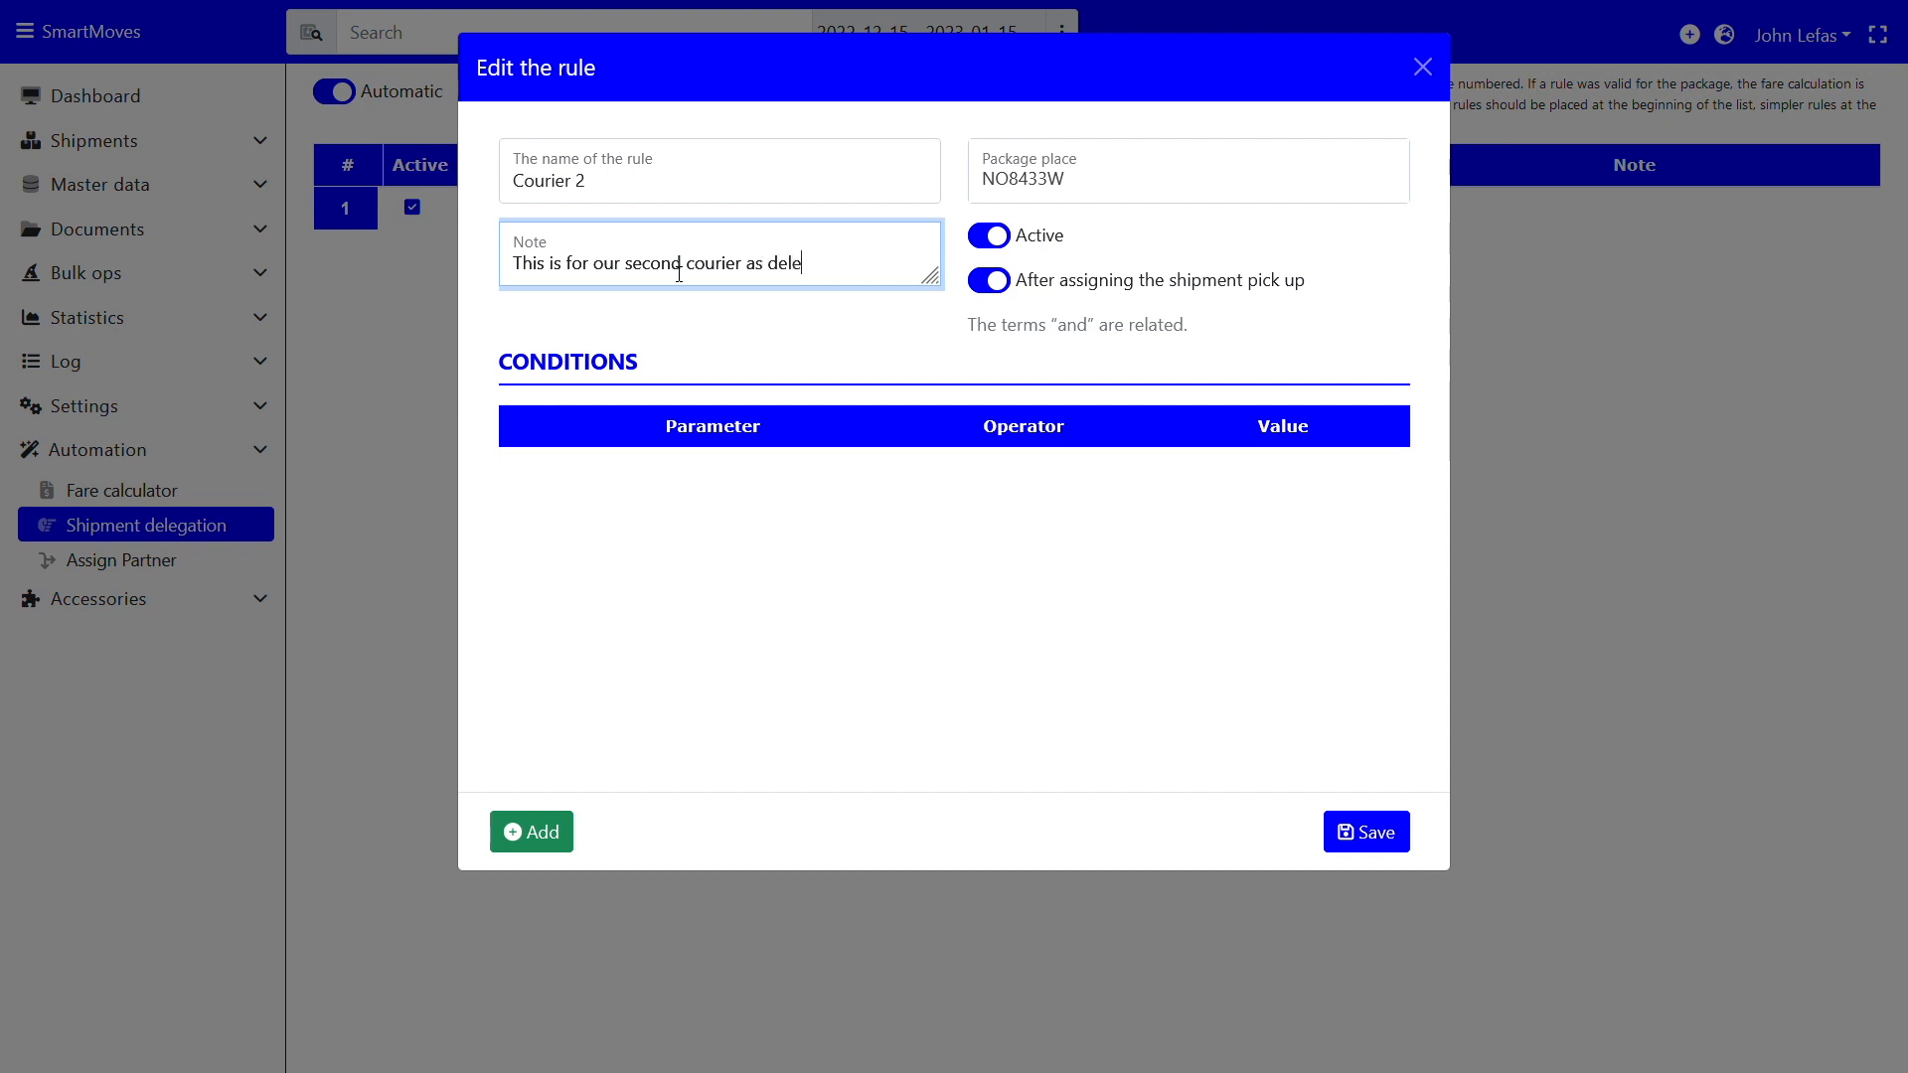
type("gation pf shipments")
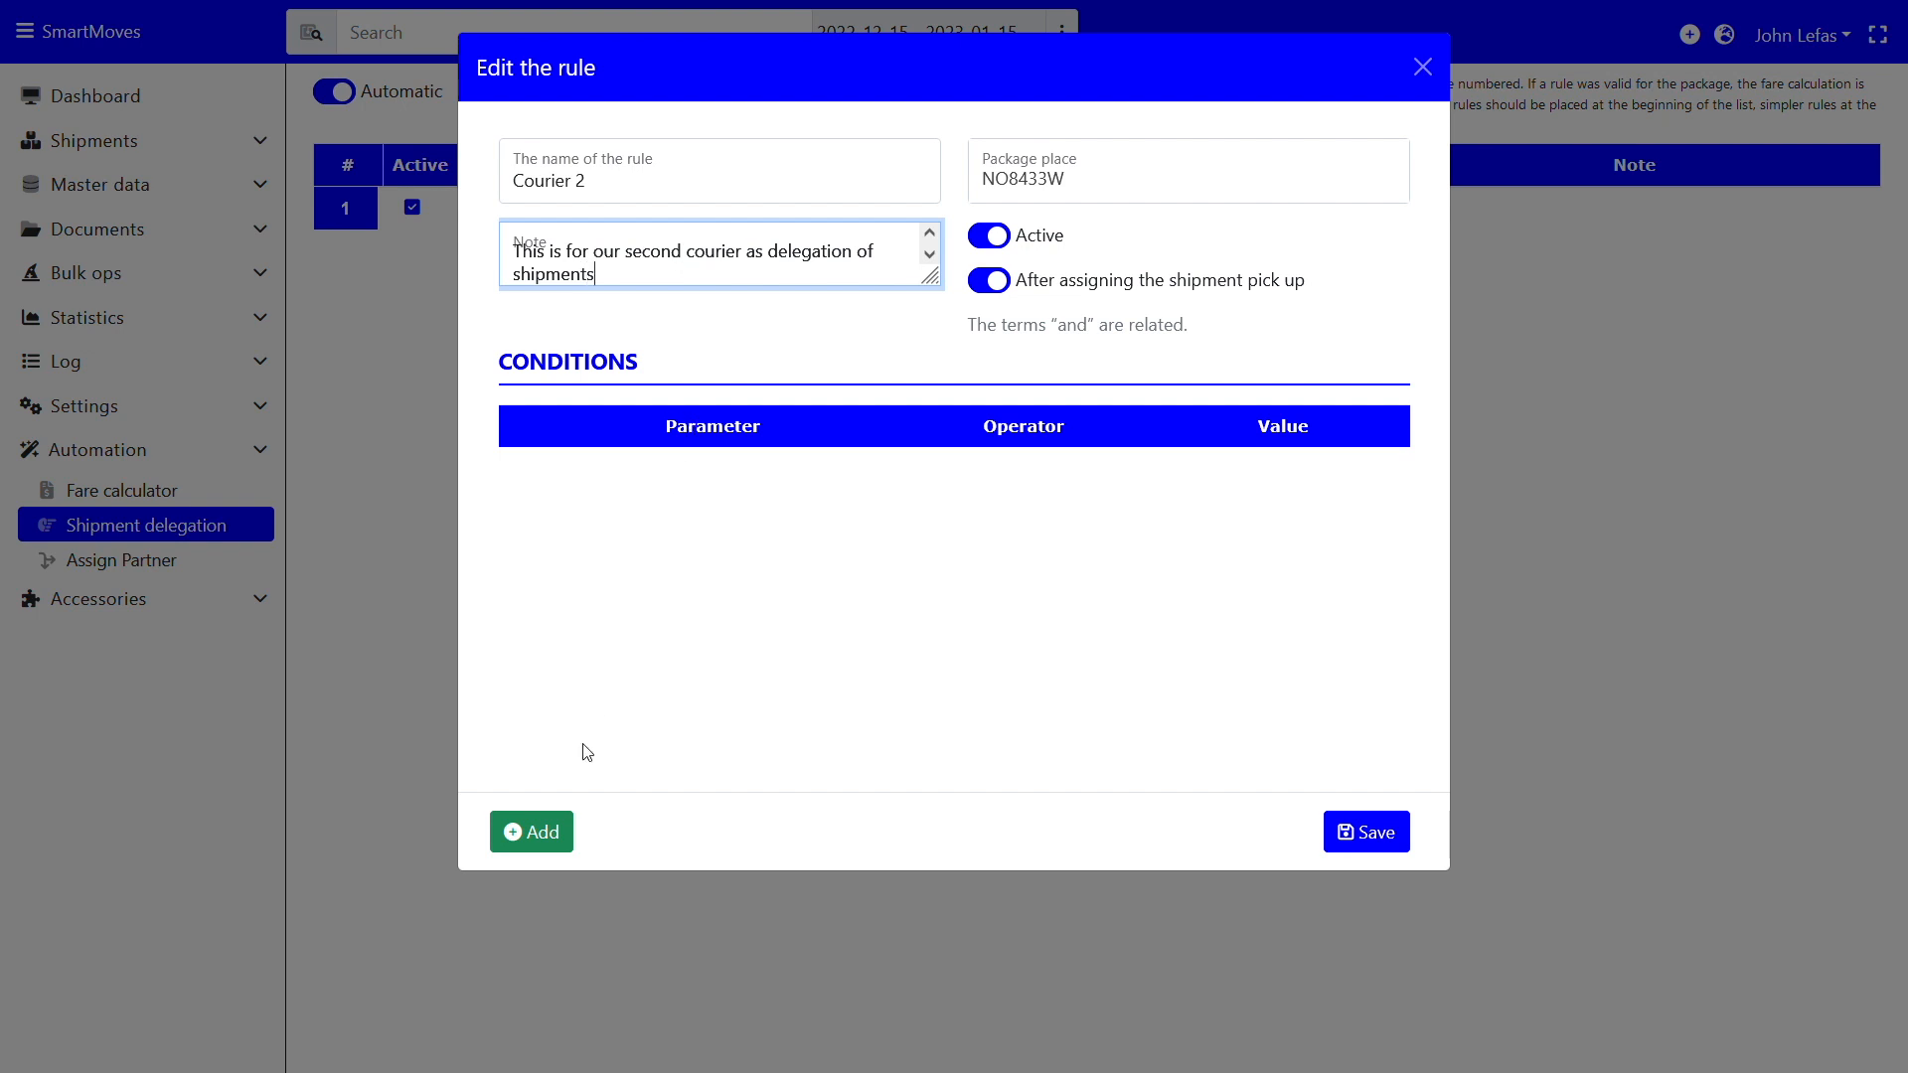
Add a condition to the Courier 2 rule testing Sender postcode
left_click(537, 839)
left_click(686, 478)
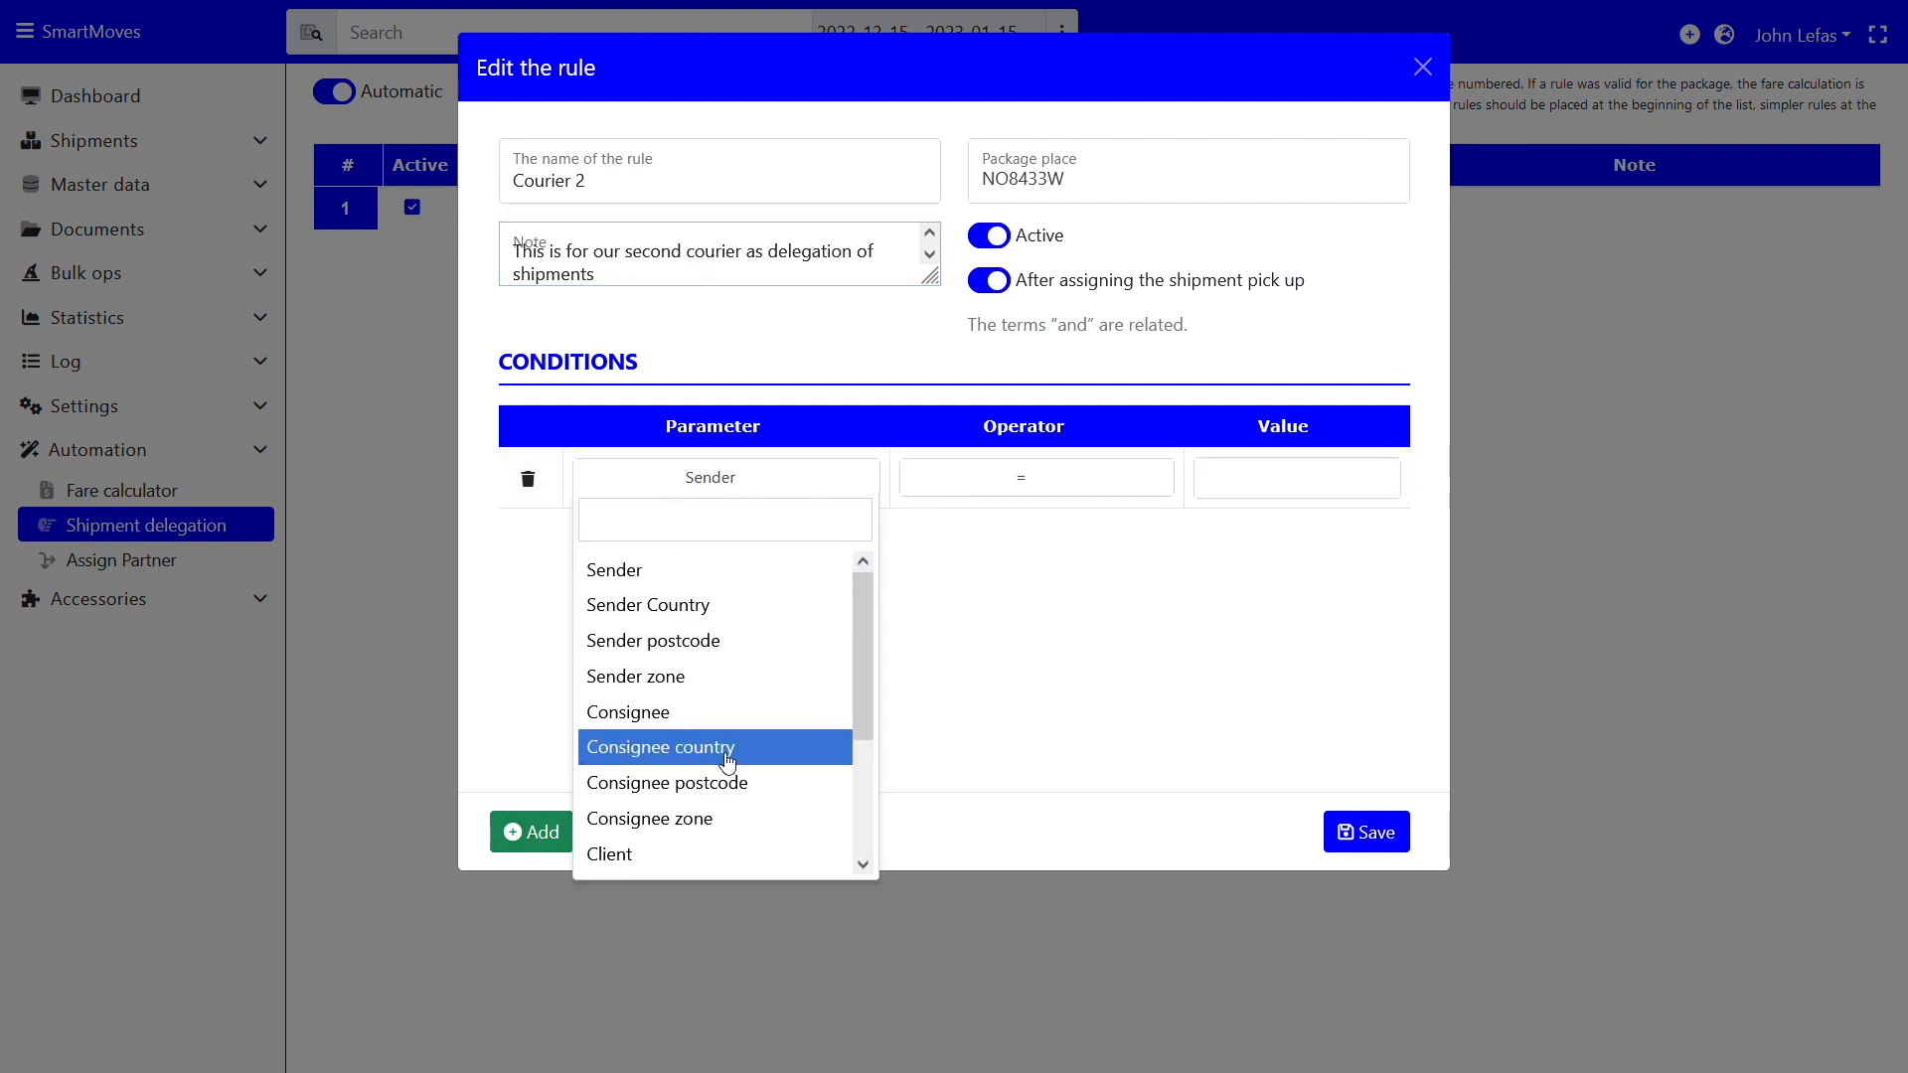
scroll(716, 756, "down", 2)
scroll(706, 694, "up", 2)
scroll(710, 693, "down", 1)
scroll(711, 686, "up", 1)
left_click(712, 644)
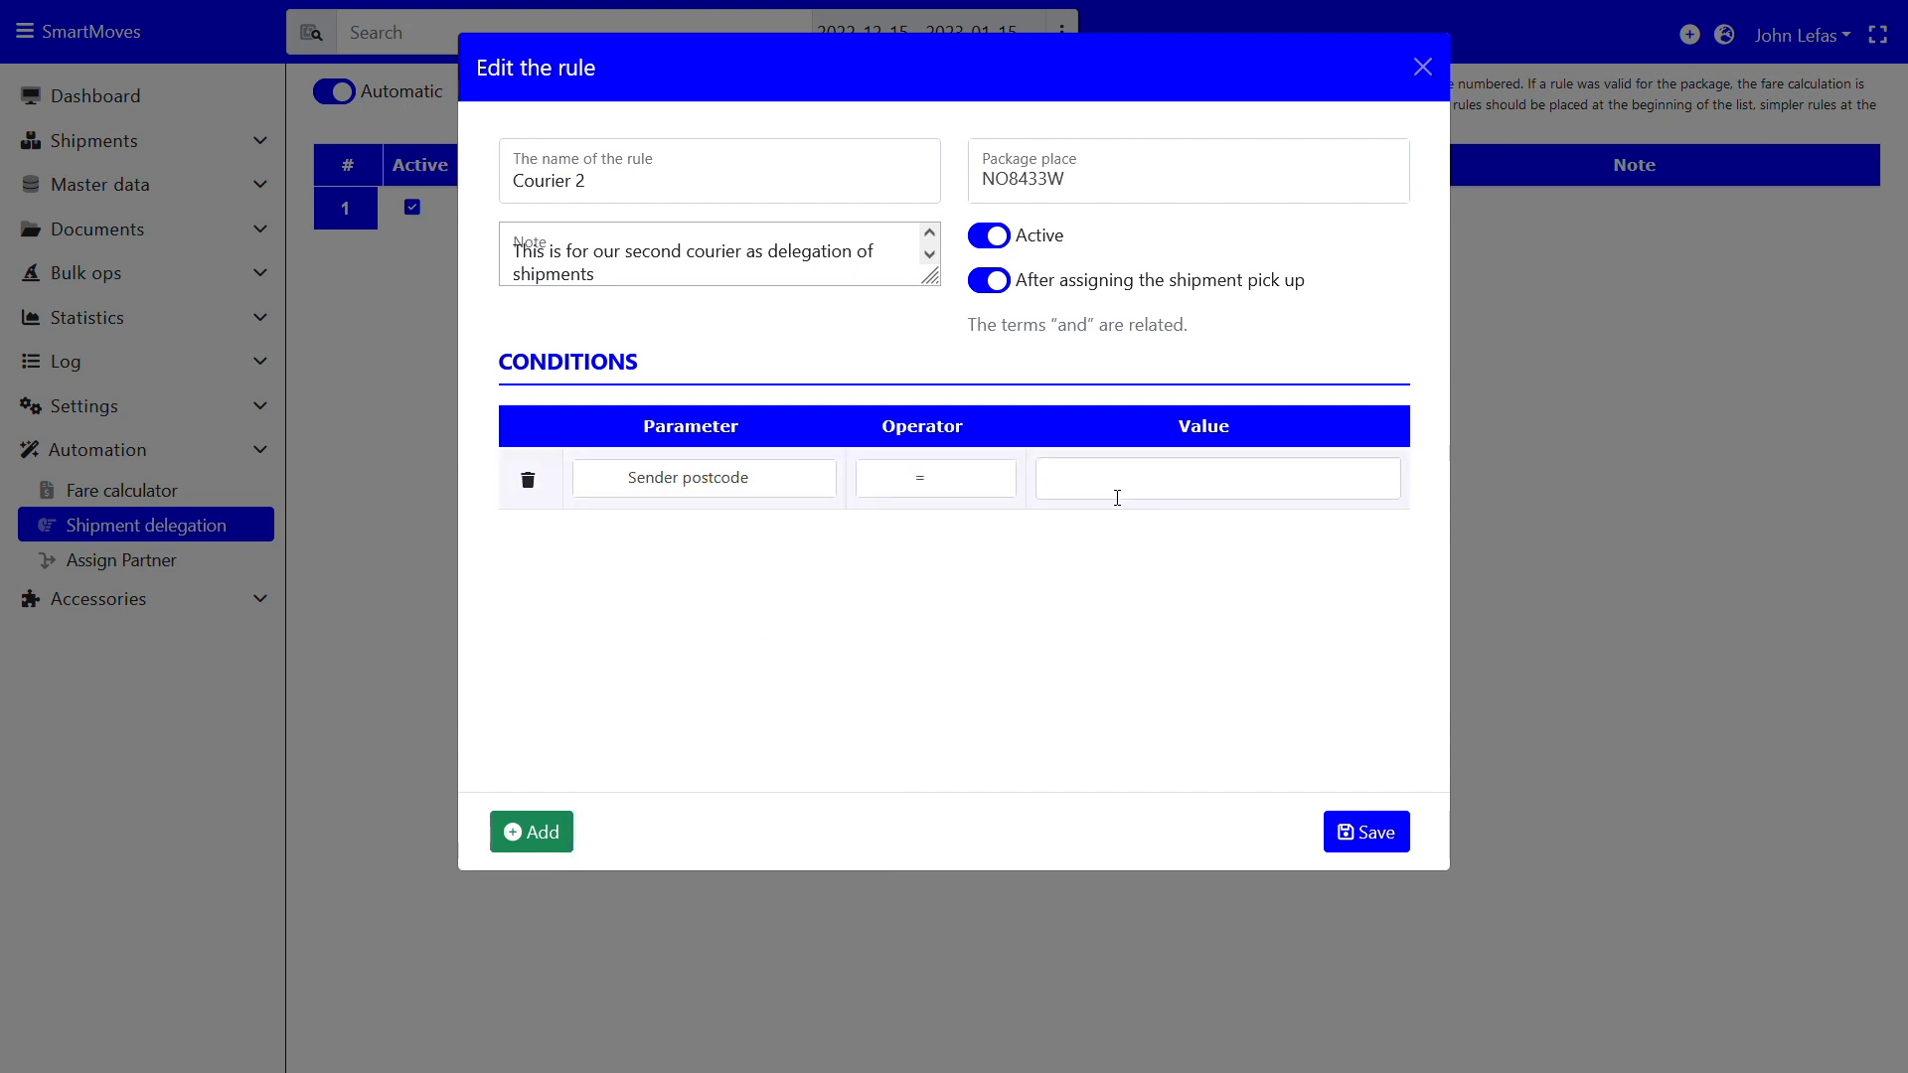
Set the postcode condition value to 553__ and save the Courier 2 rule
left_click(1067, 497)
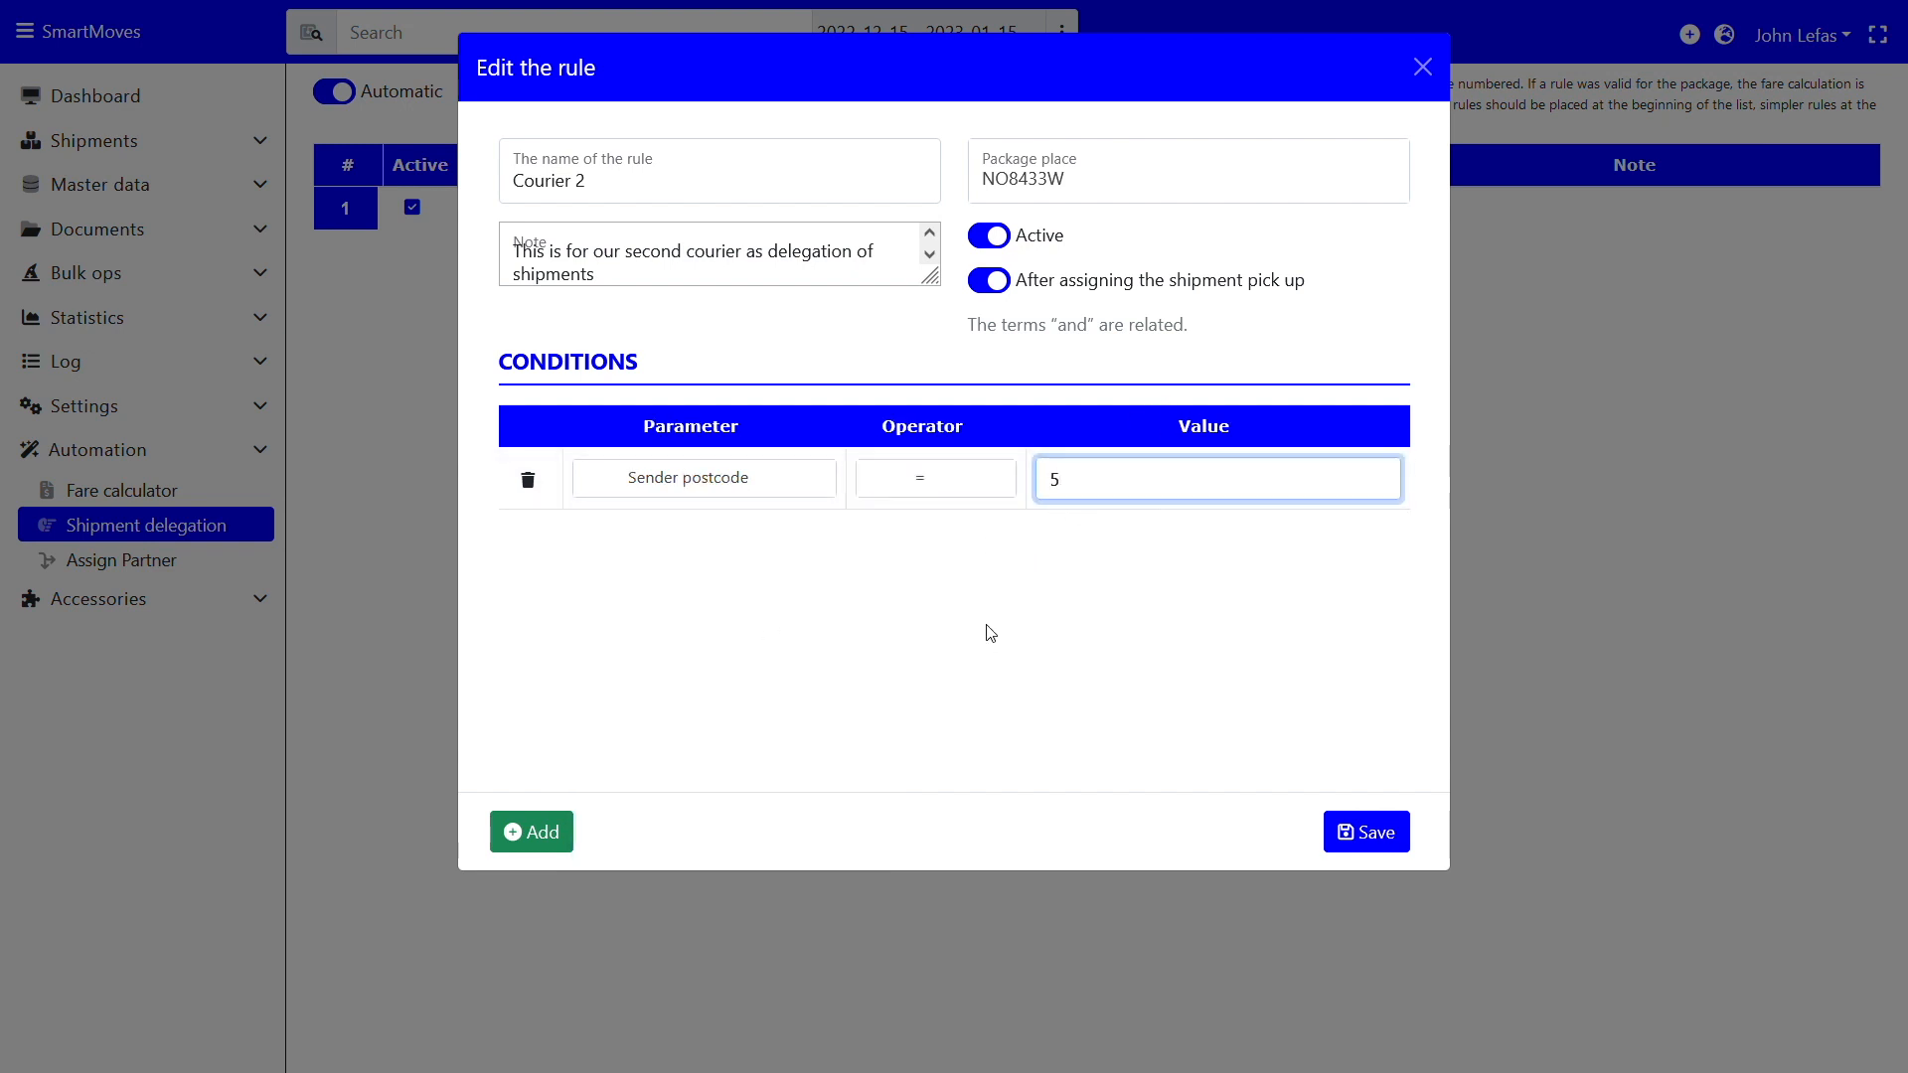
type("55")
key("ctrl+minus")
key("ctrl+minus")
key("ctrl+plus")
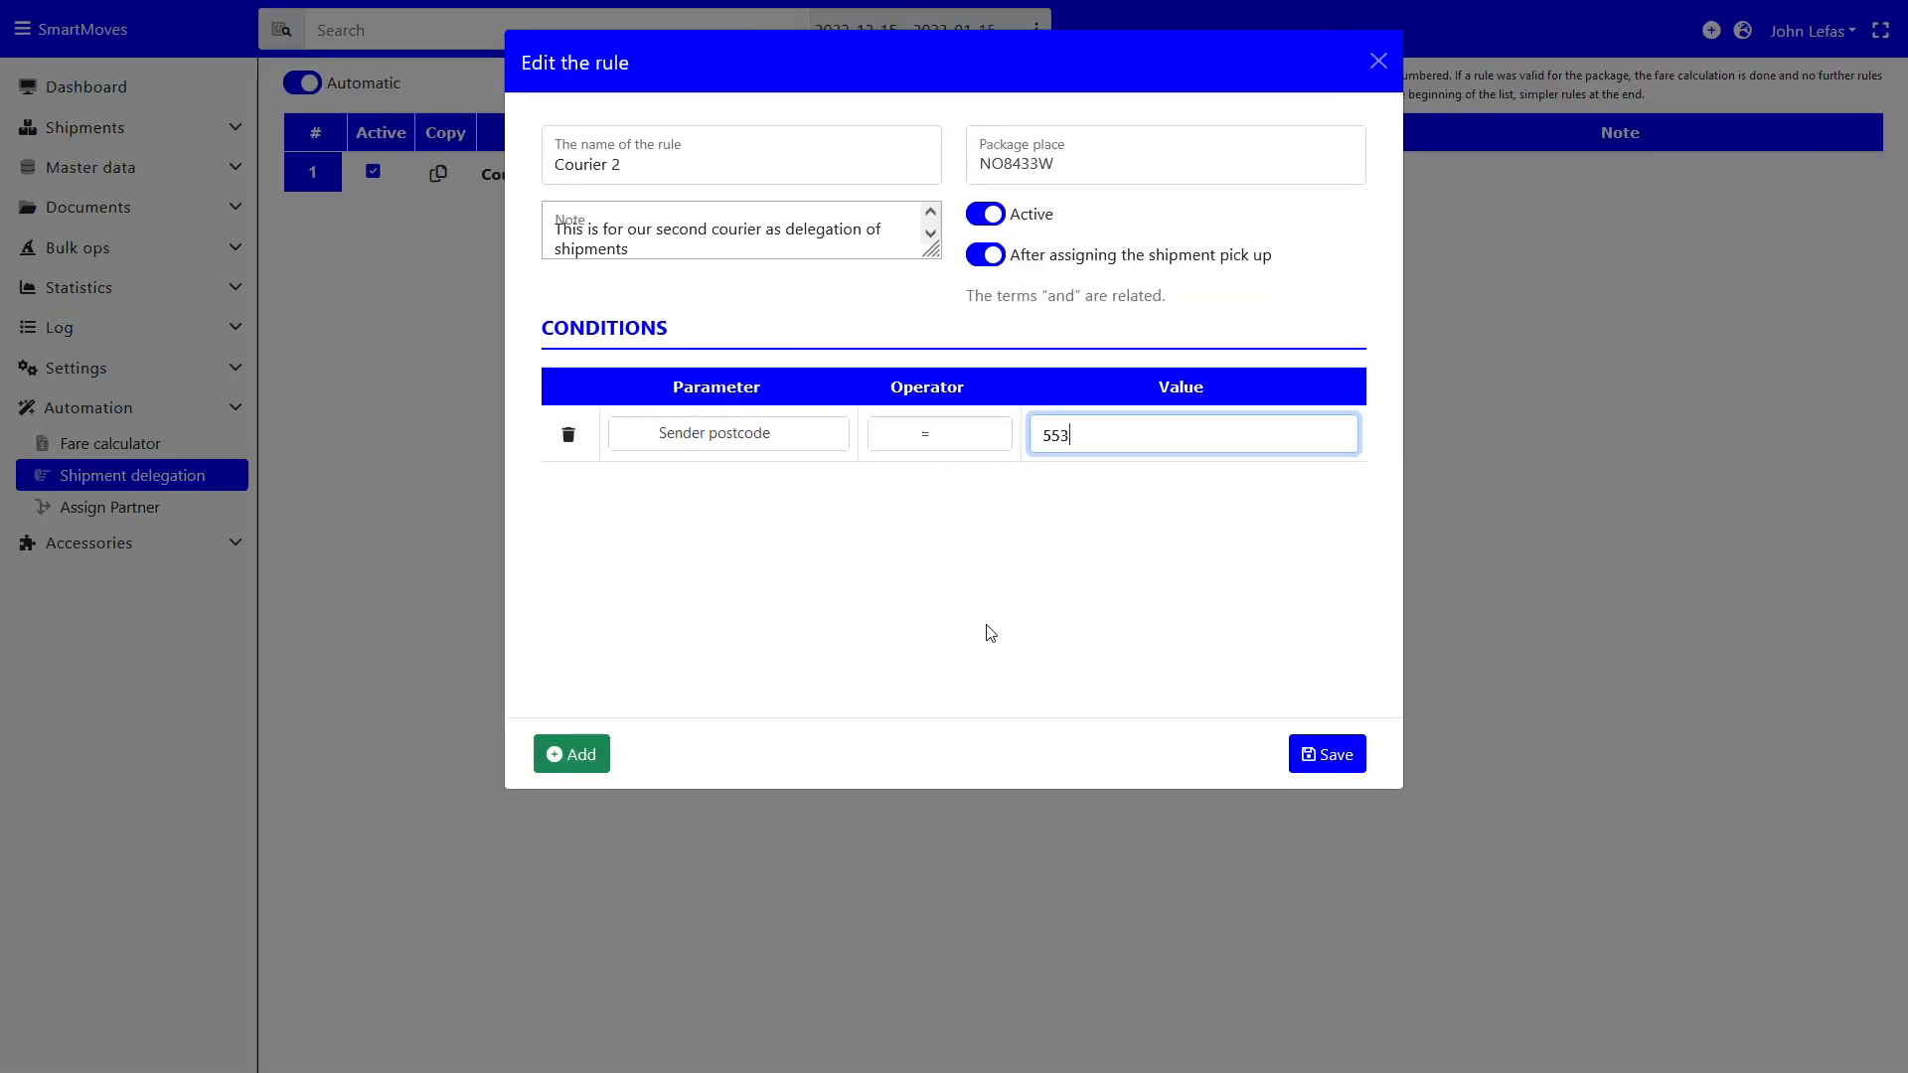
key("ctrl+plus")
key("ctrl+plus")
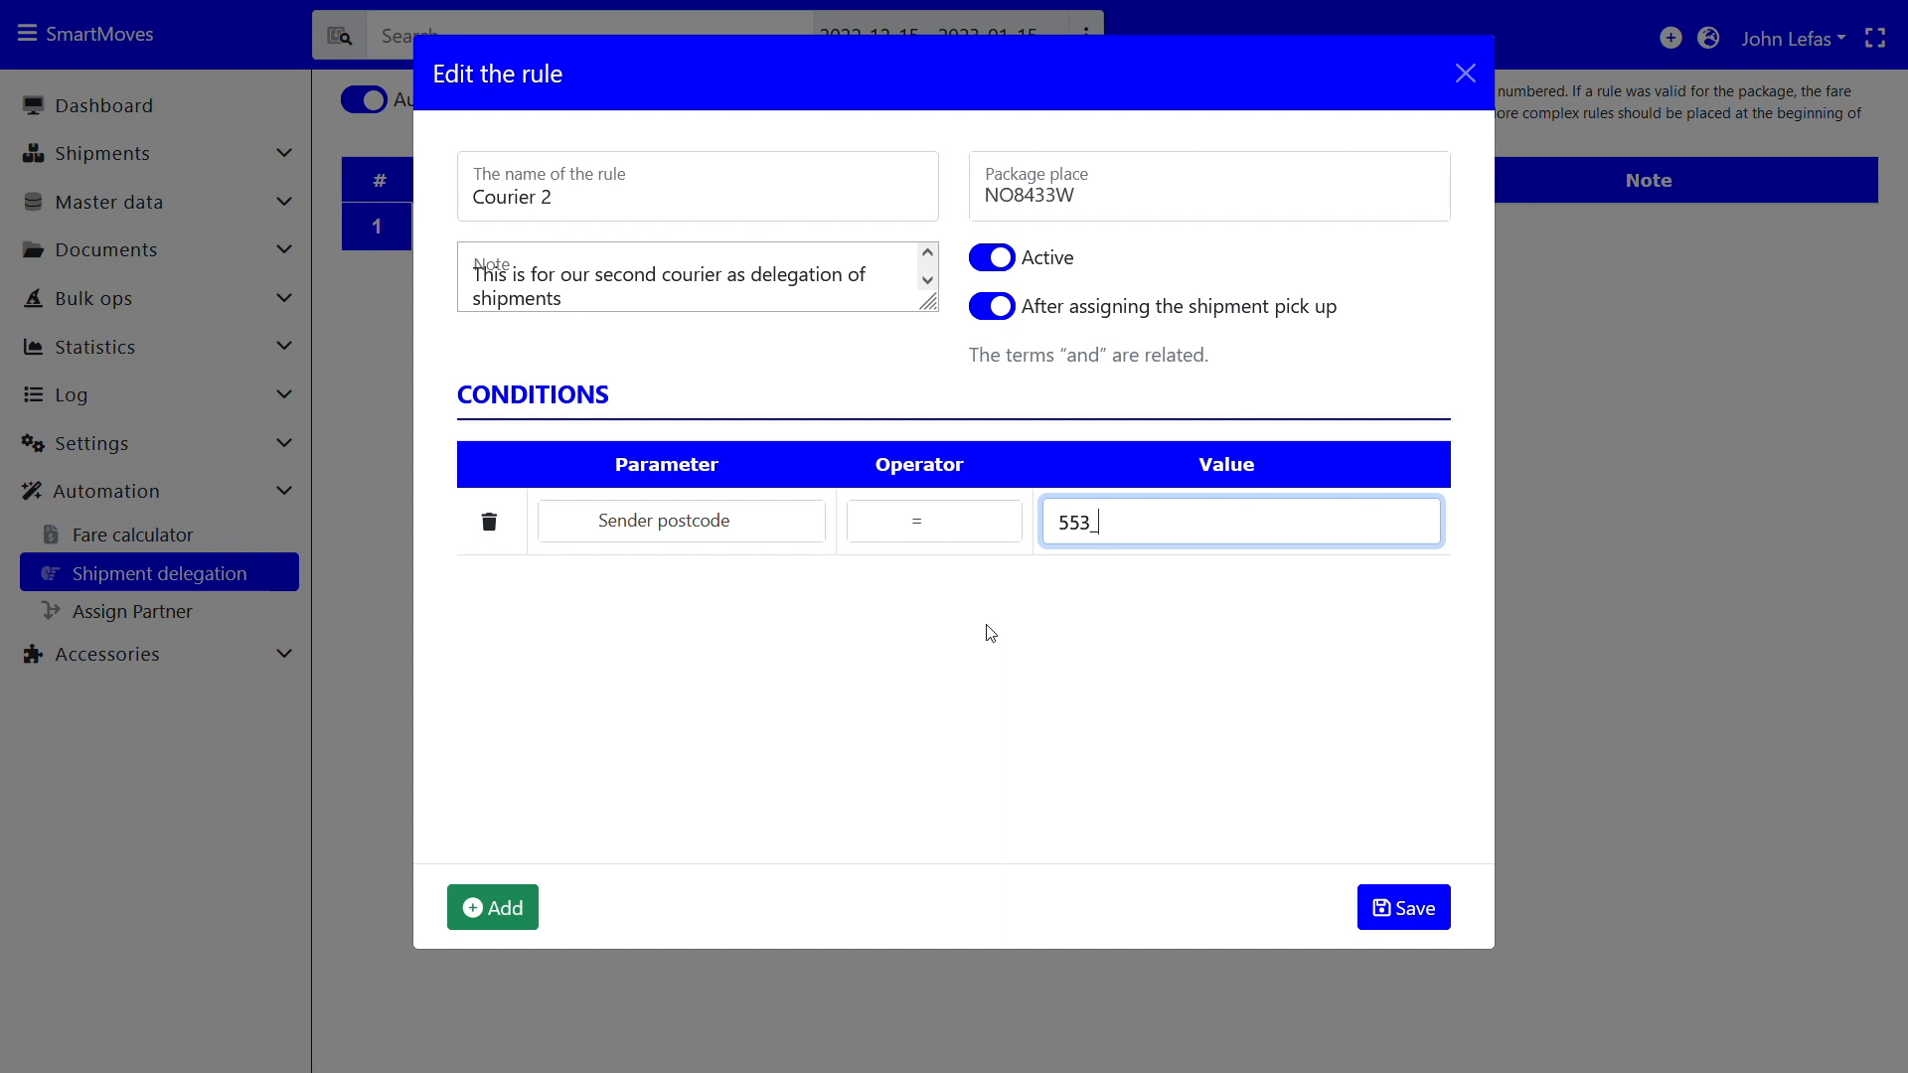
left_click(1024, 648)
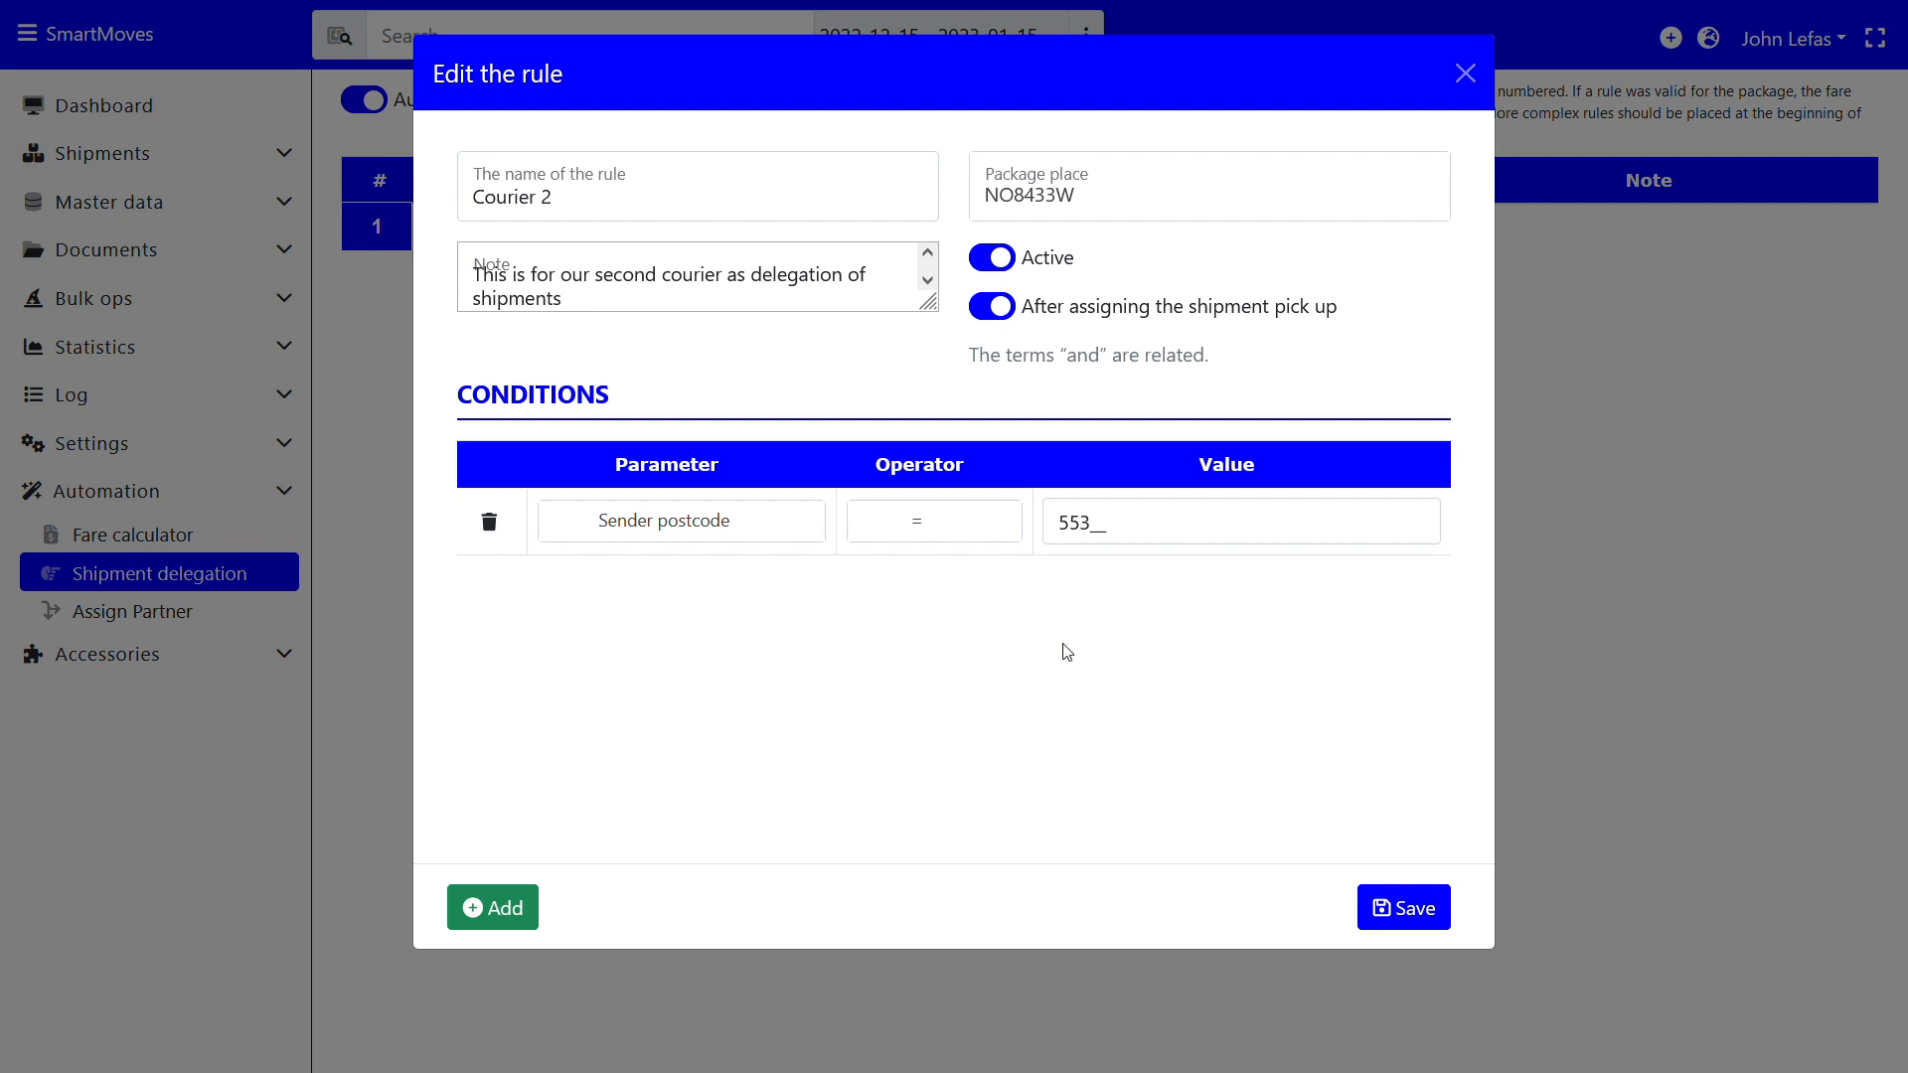
left_click(1402, 907)
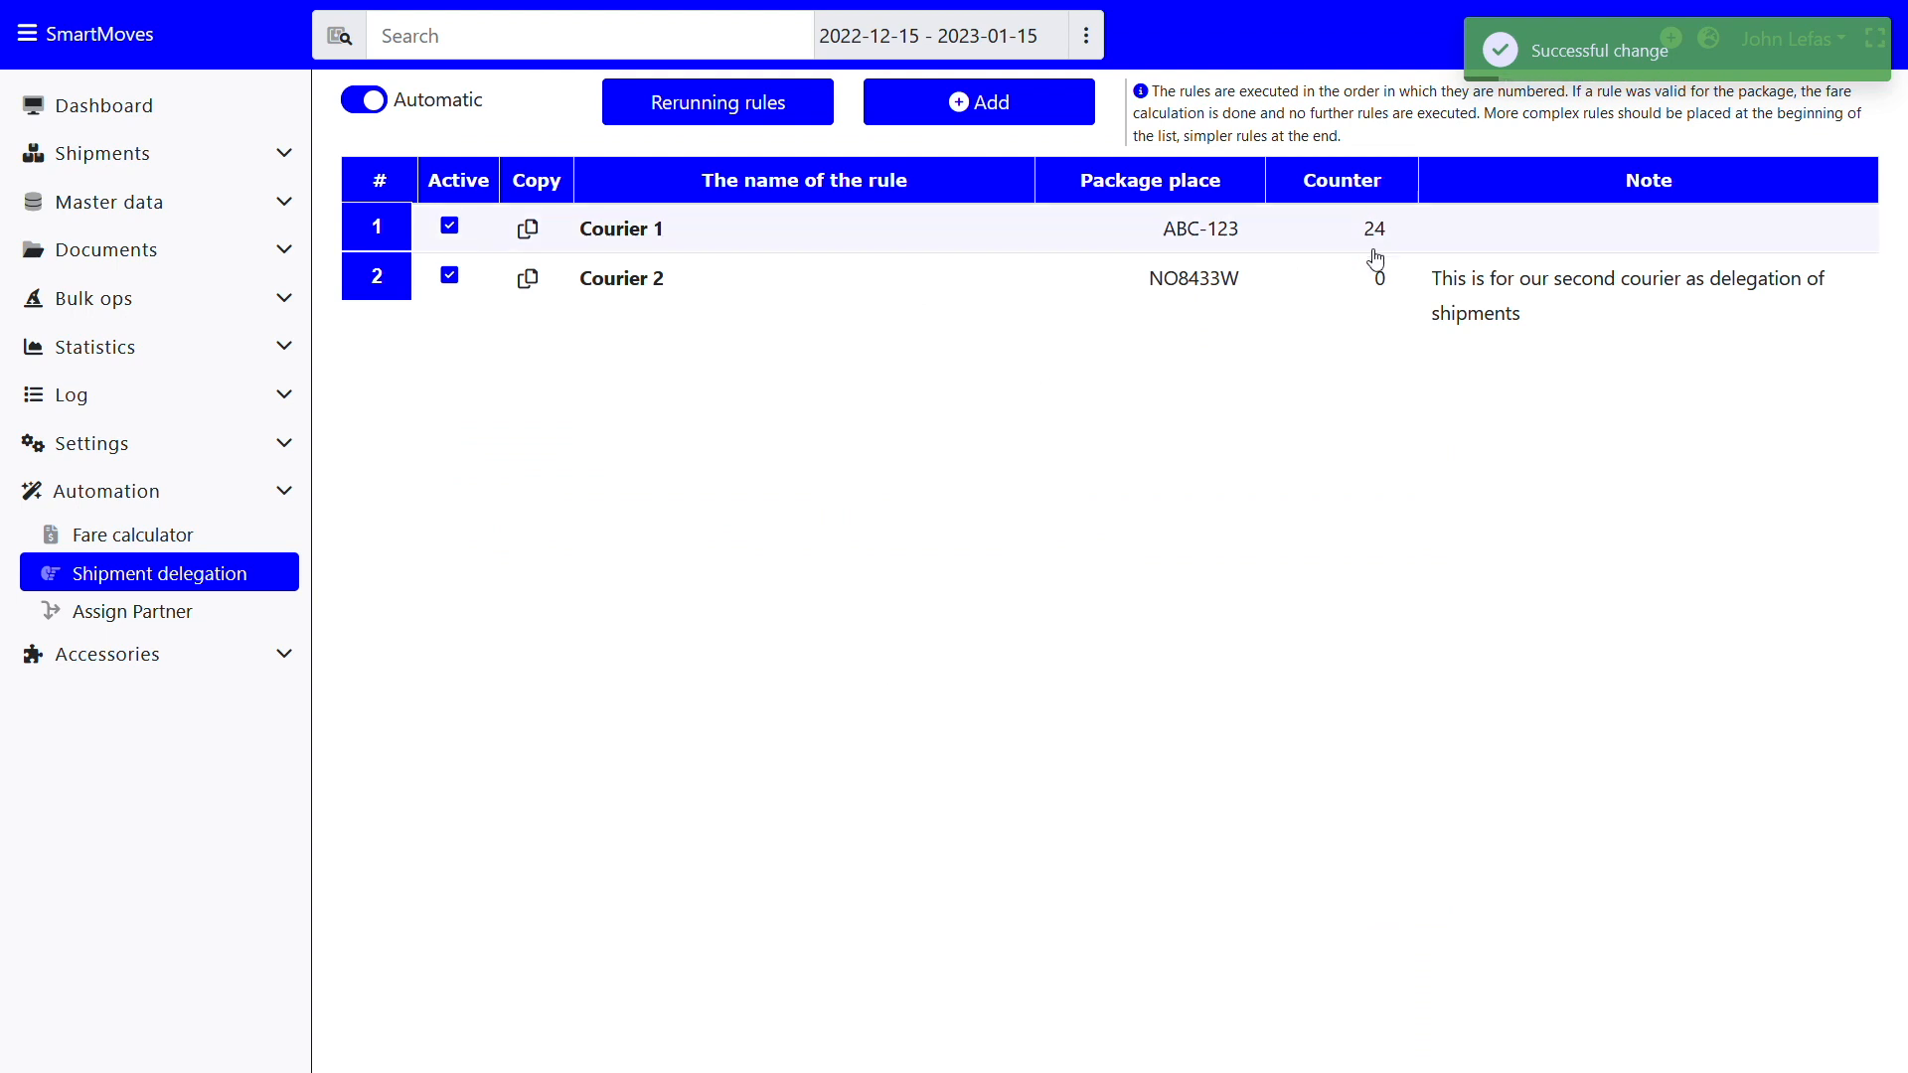
Draft Assign Partner rule 'Assign to external partner' noting direct assignment of packages and shipments
left_click(170, 618)
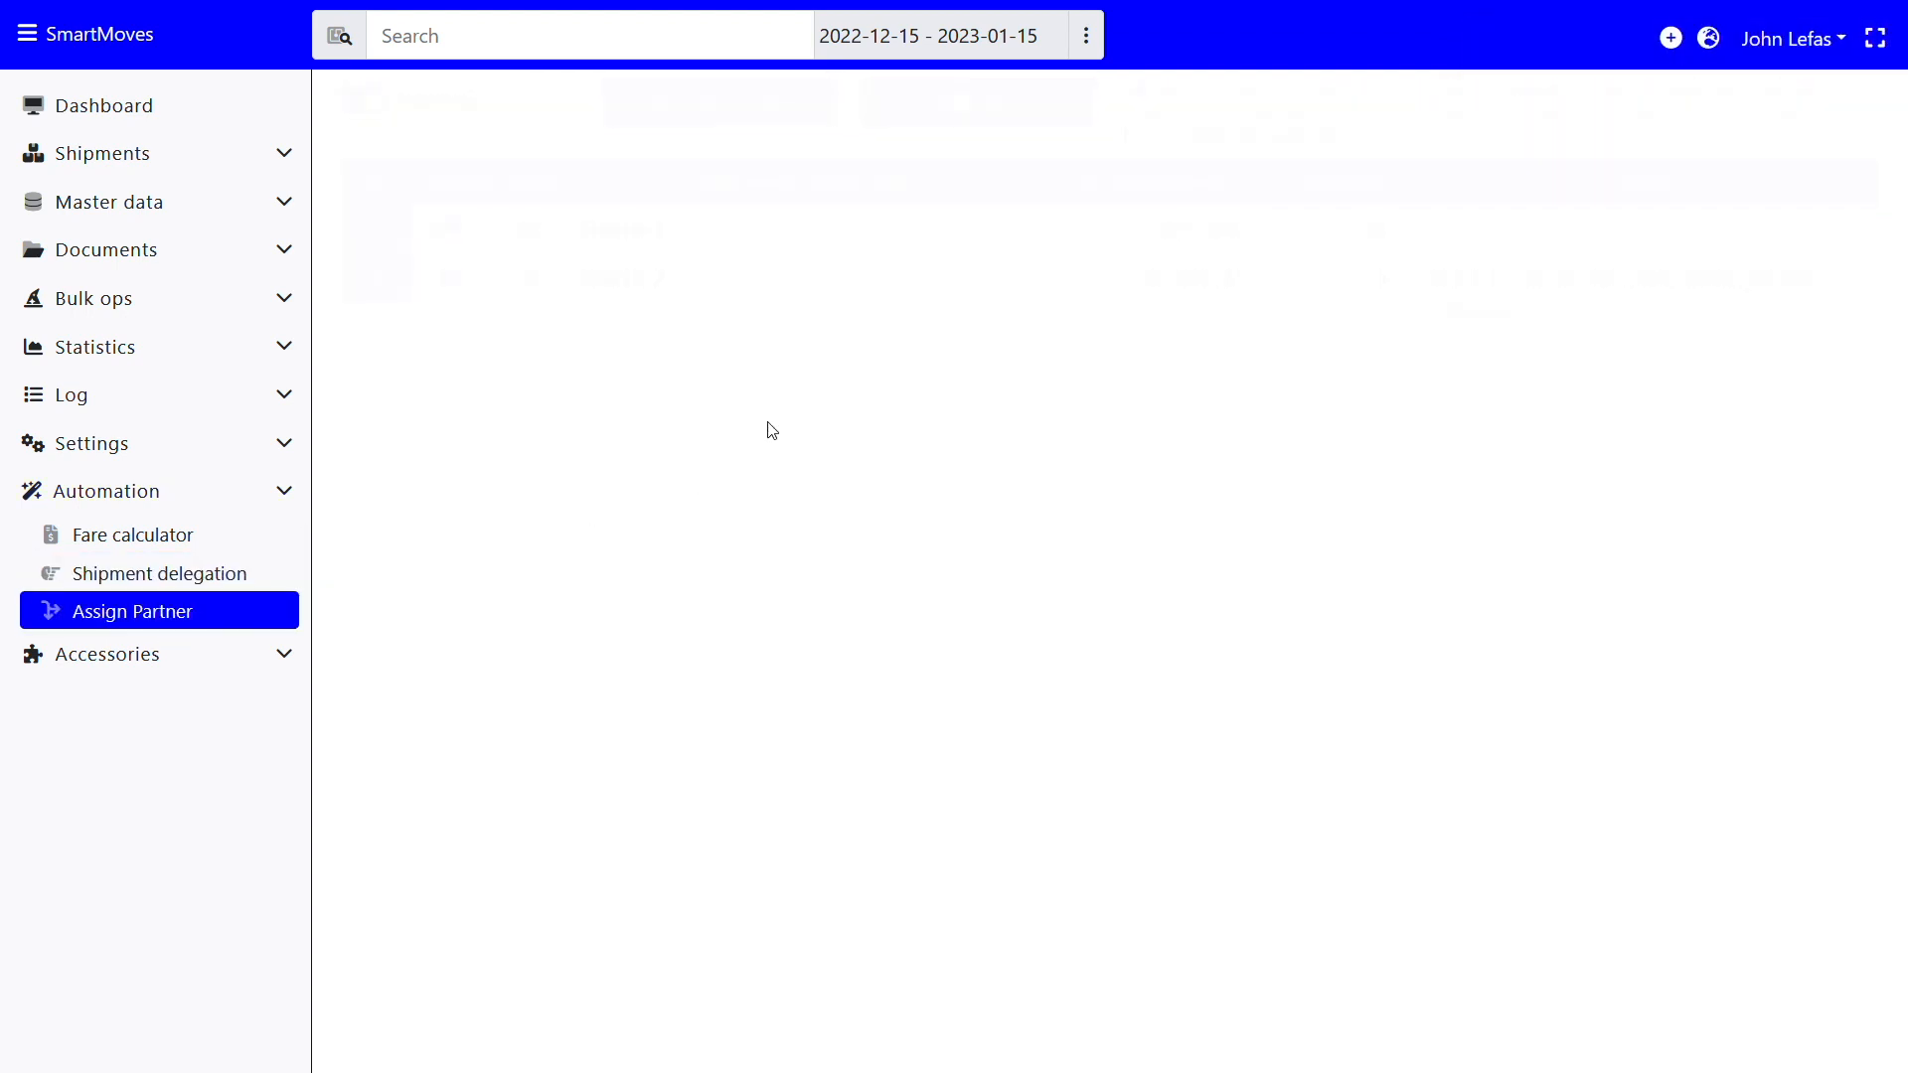
left_click(992, 119)
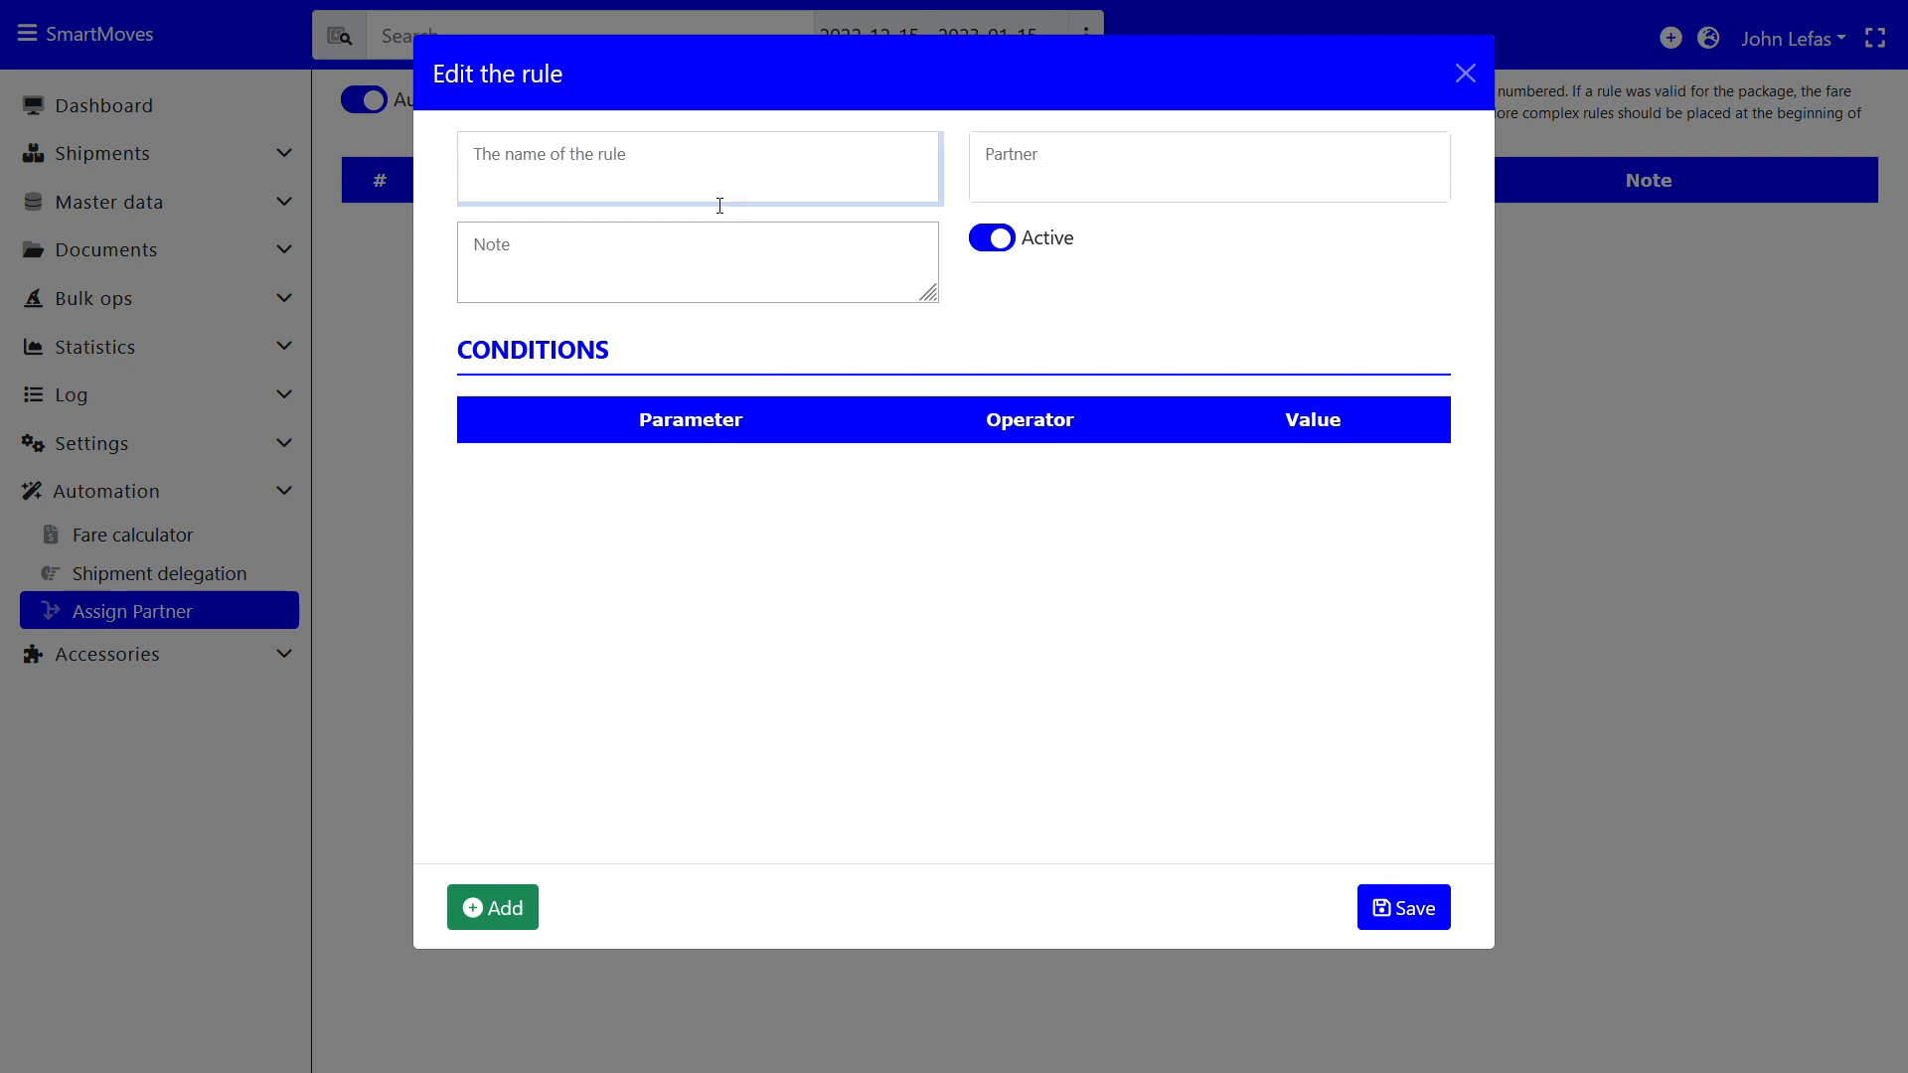
type("Assign to external partner")
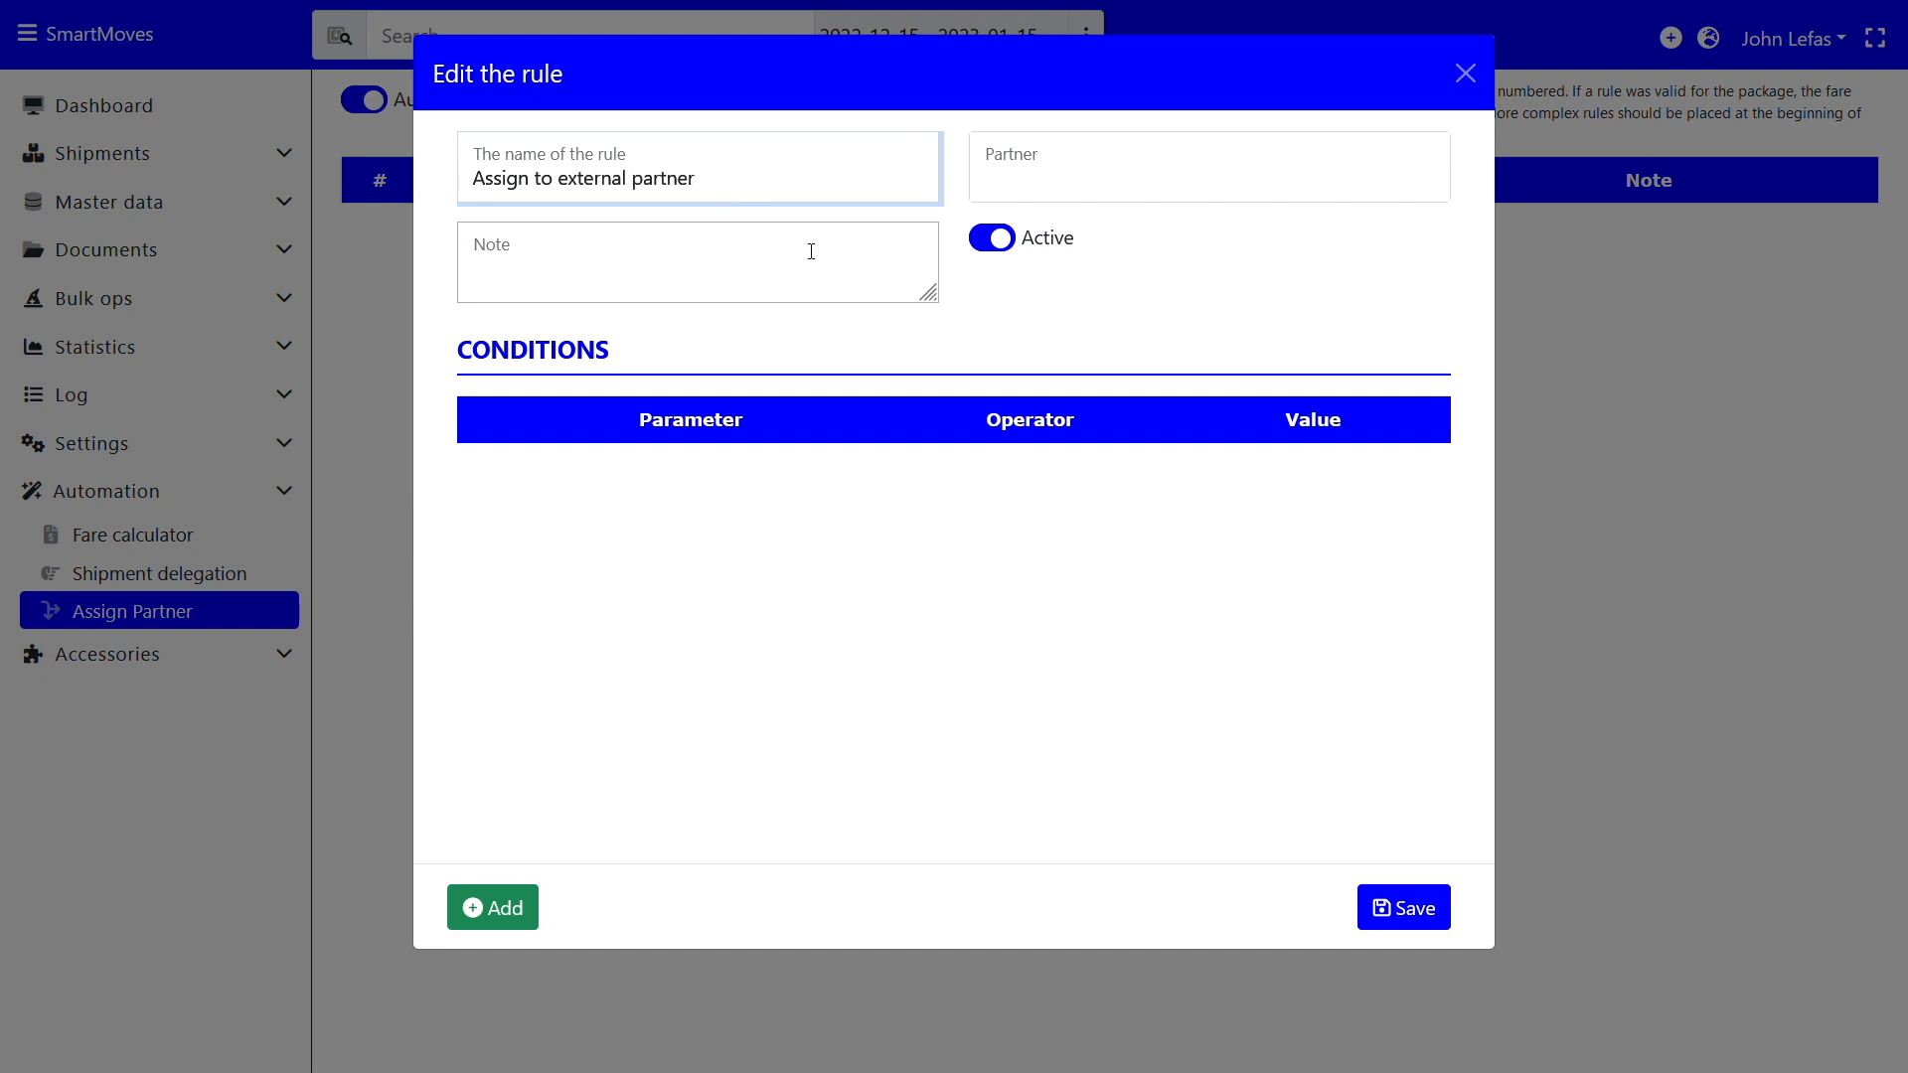
left_click(811, 251)
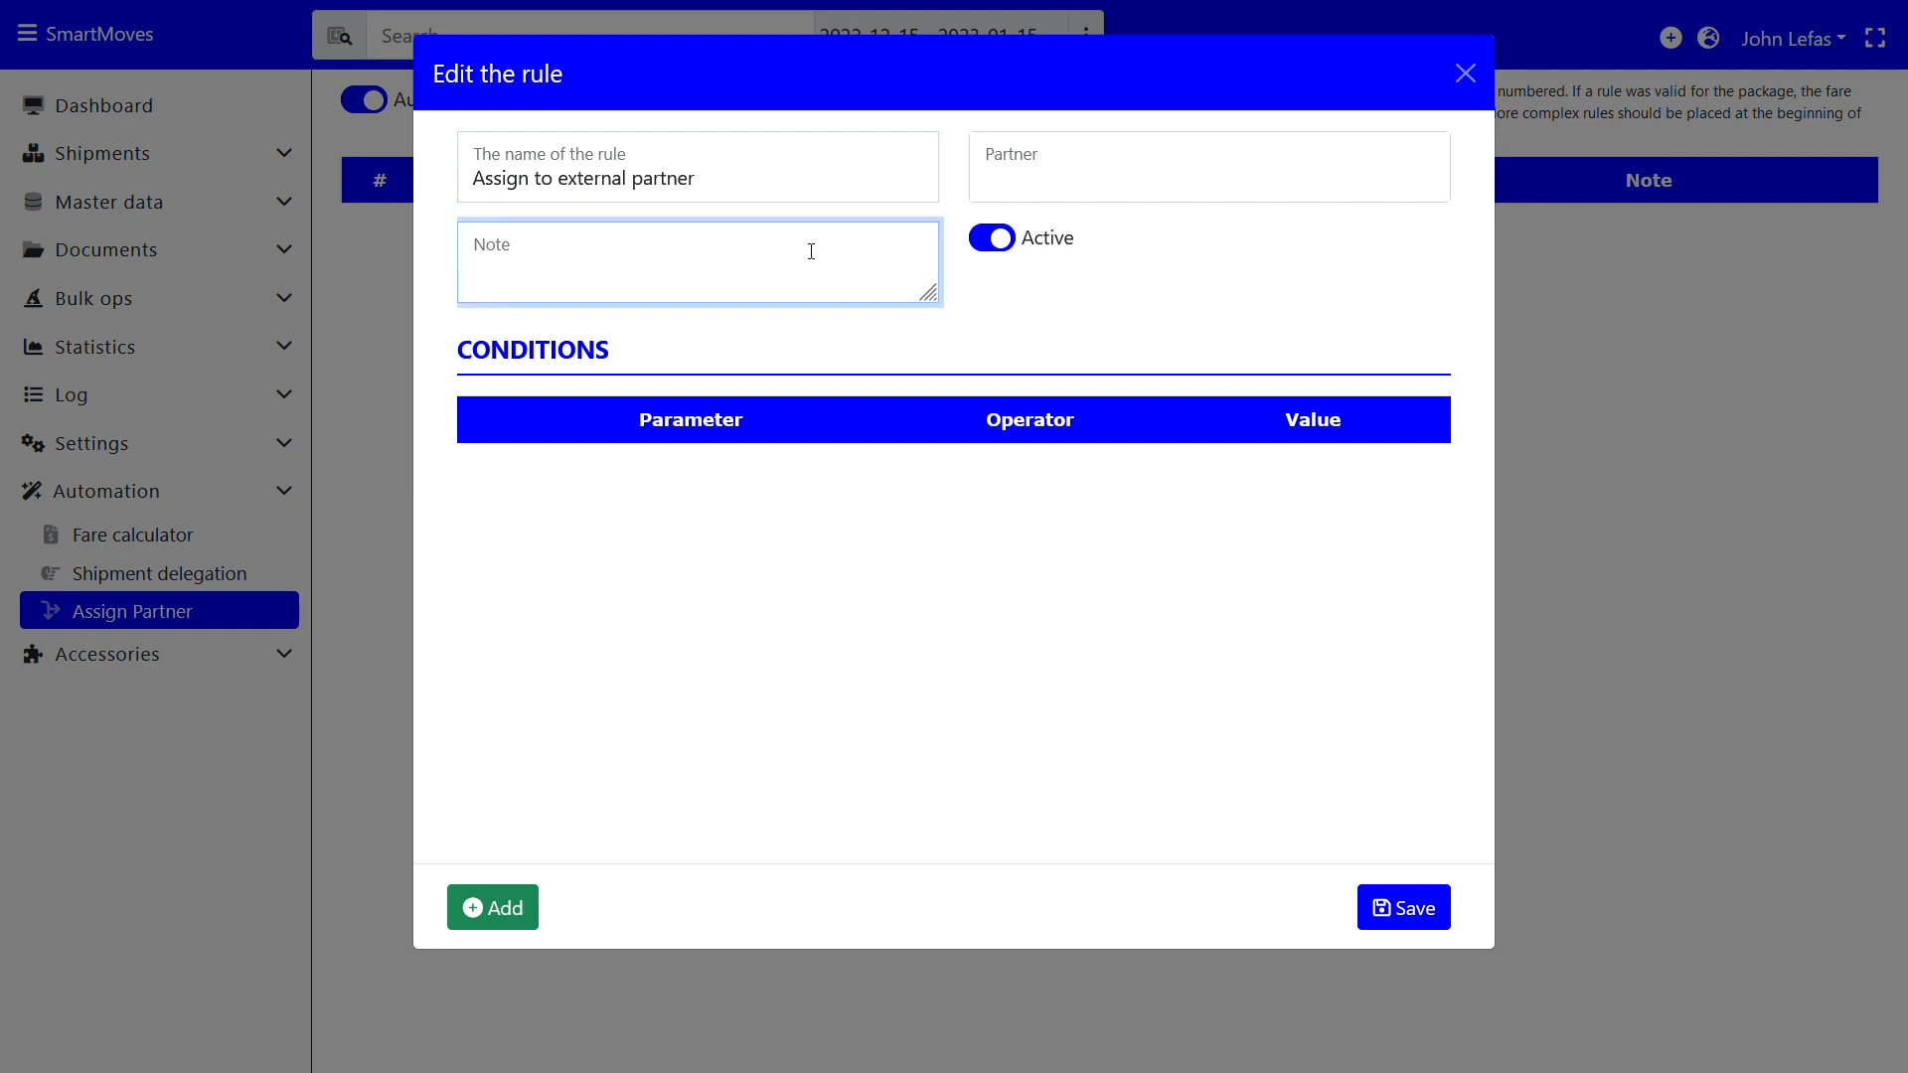
type("This os for external partne")
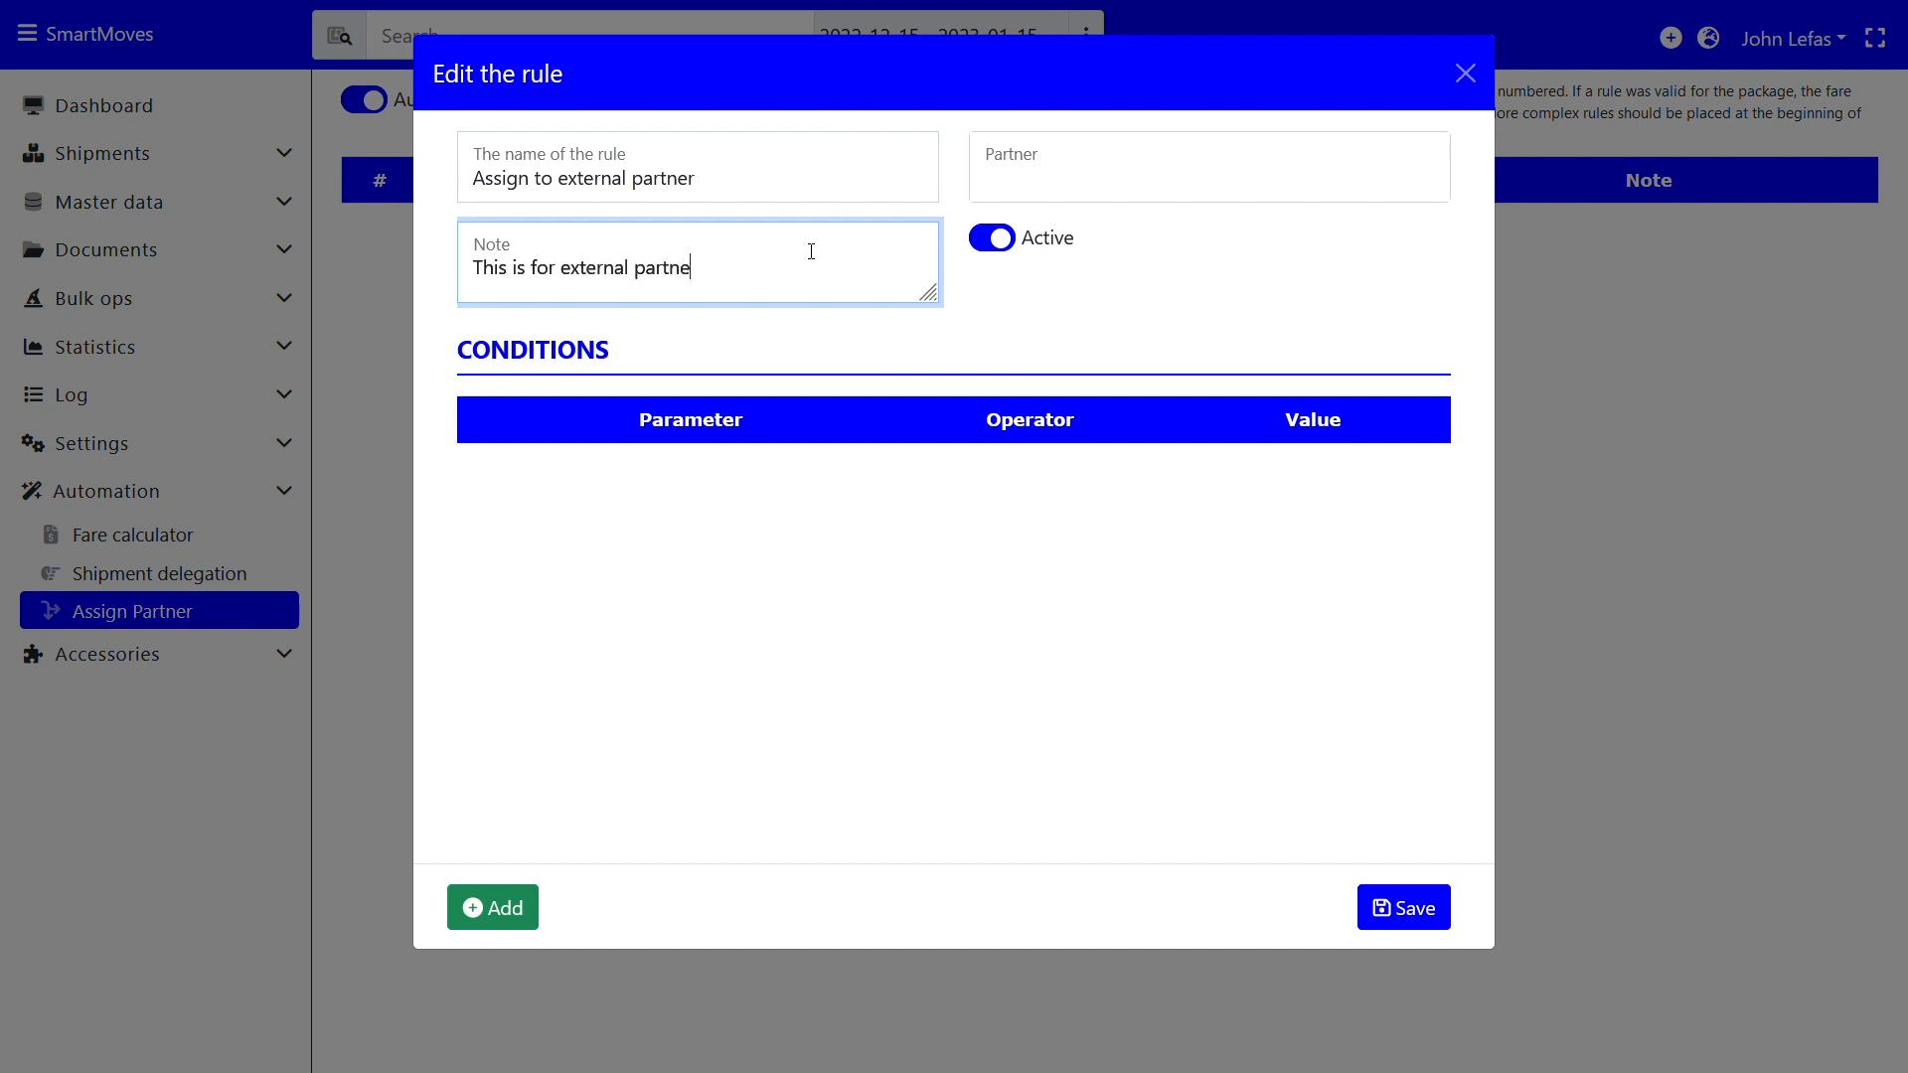
type("rs direct assignment of packag")
key("BackSpace")
key("BackSpace")
type("ag")
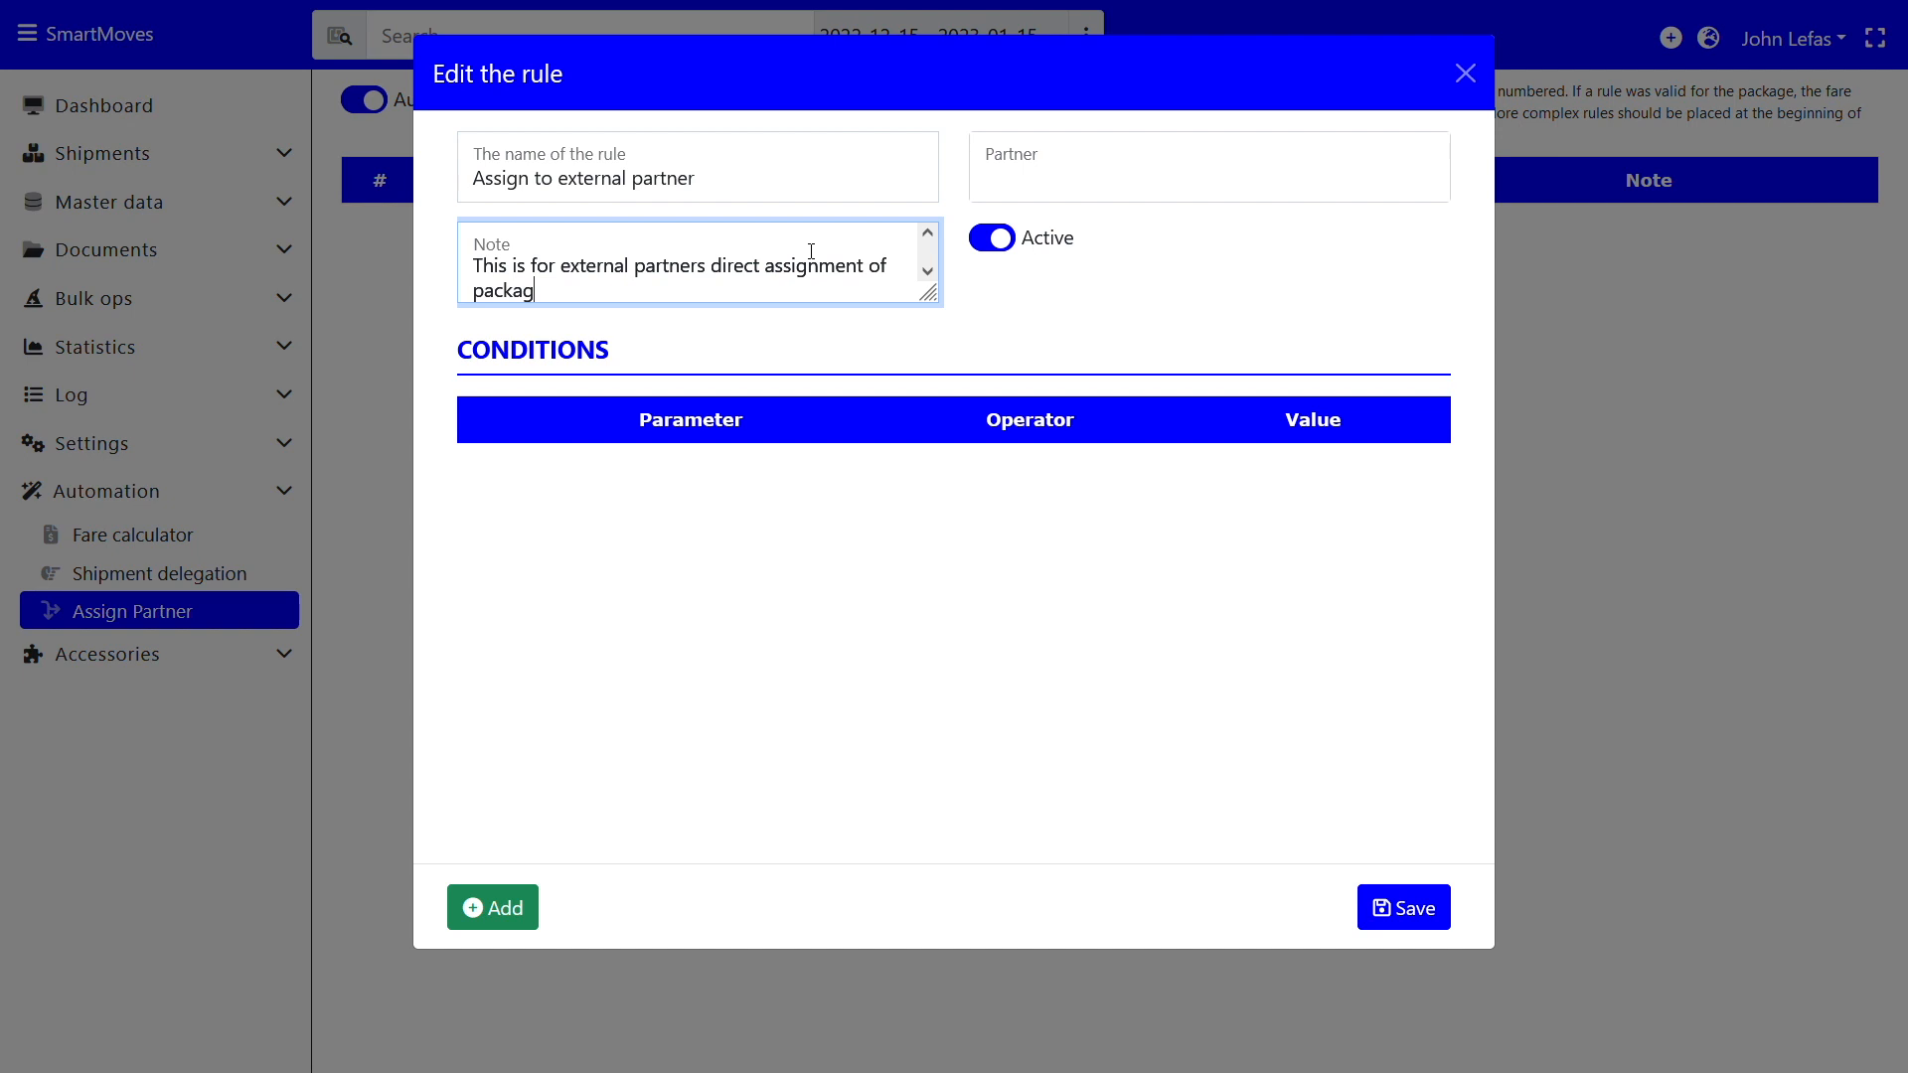
type("es and shipments")
Add a Sender condition and set the rule's partner to Deliveo_Demo
left_click(508, 899)
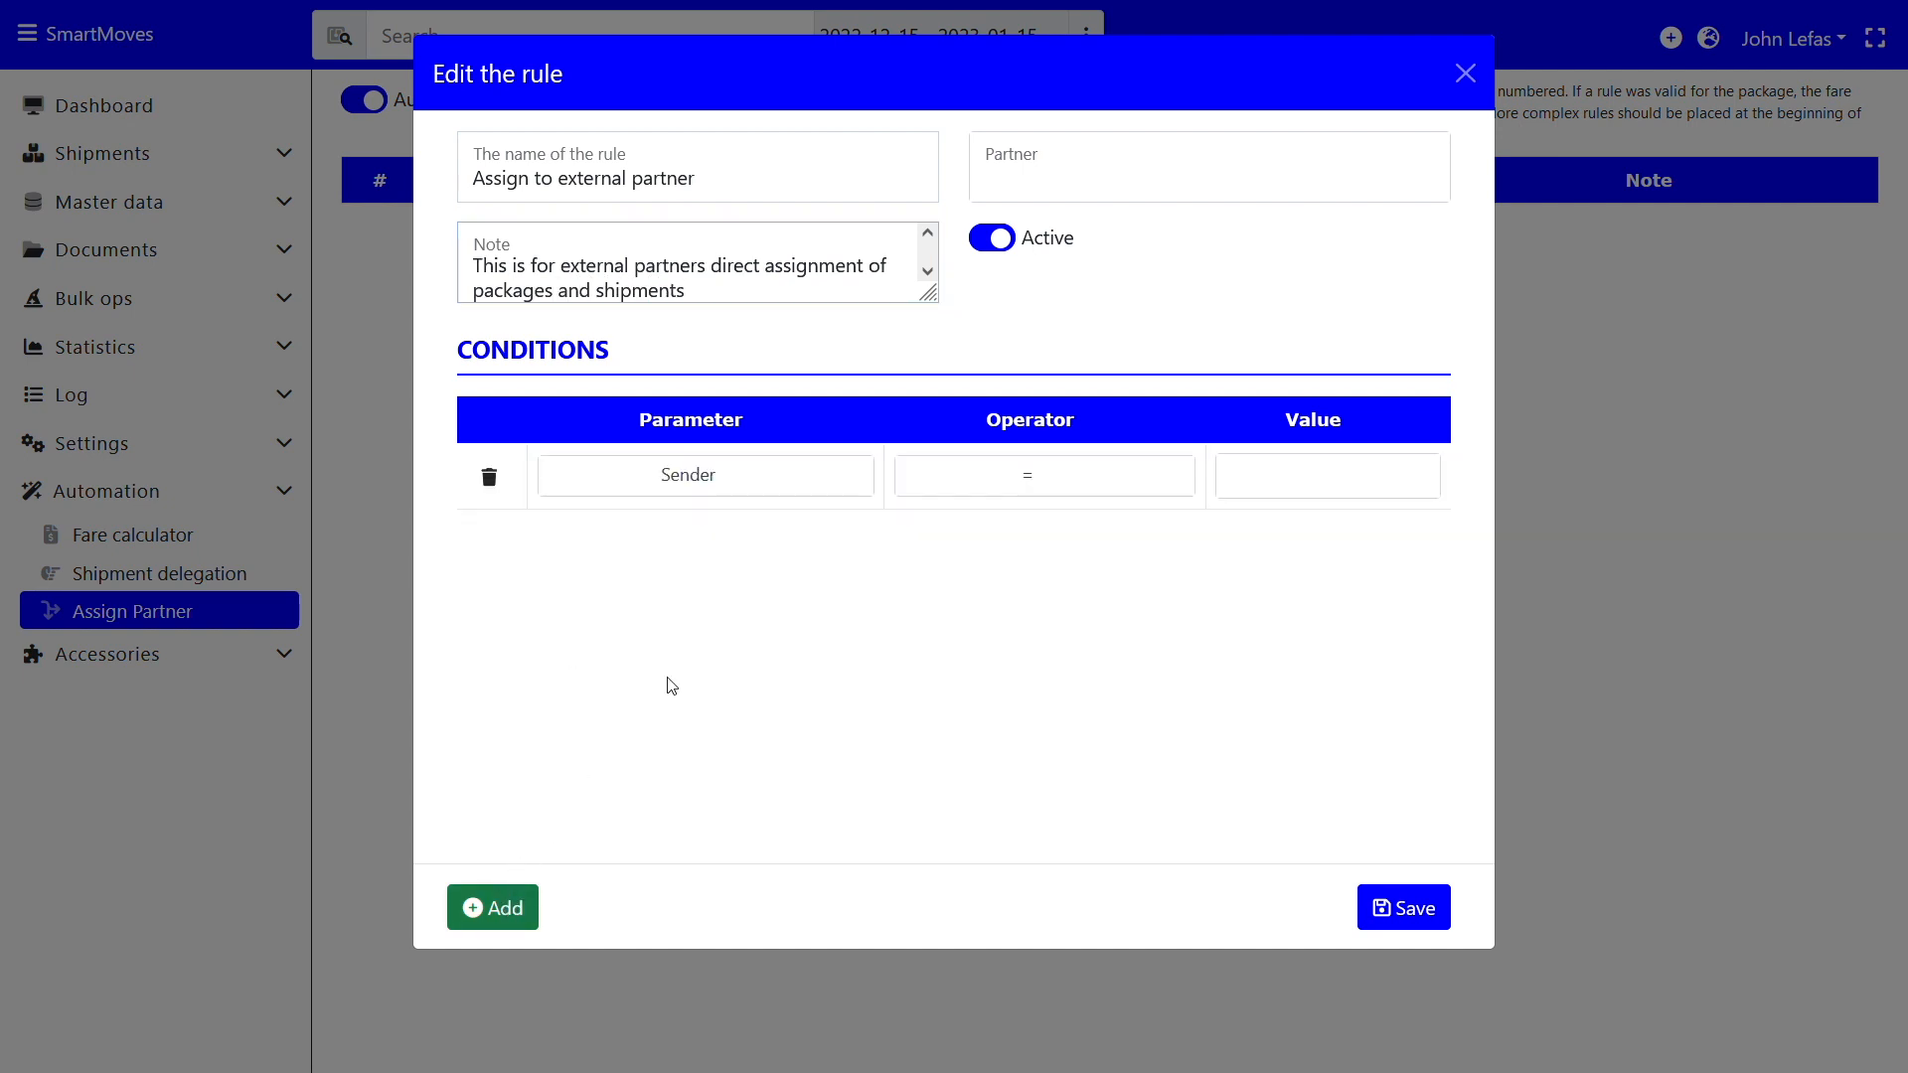
left_click(696, 473)
scroll(702, 712, "down", 2)
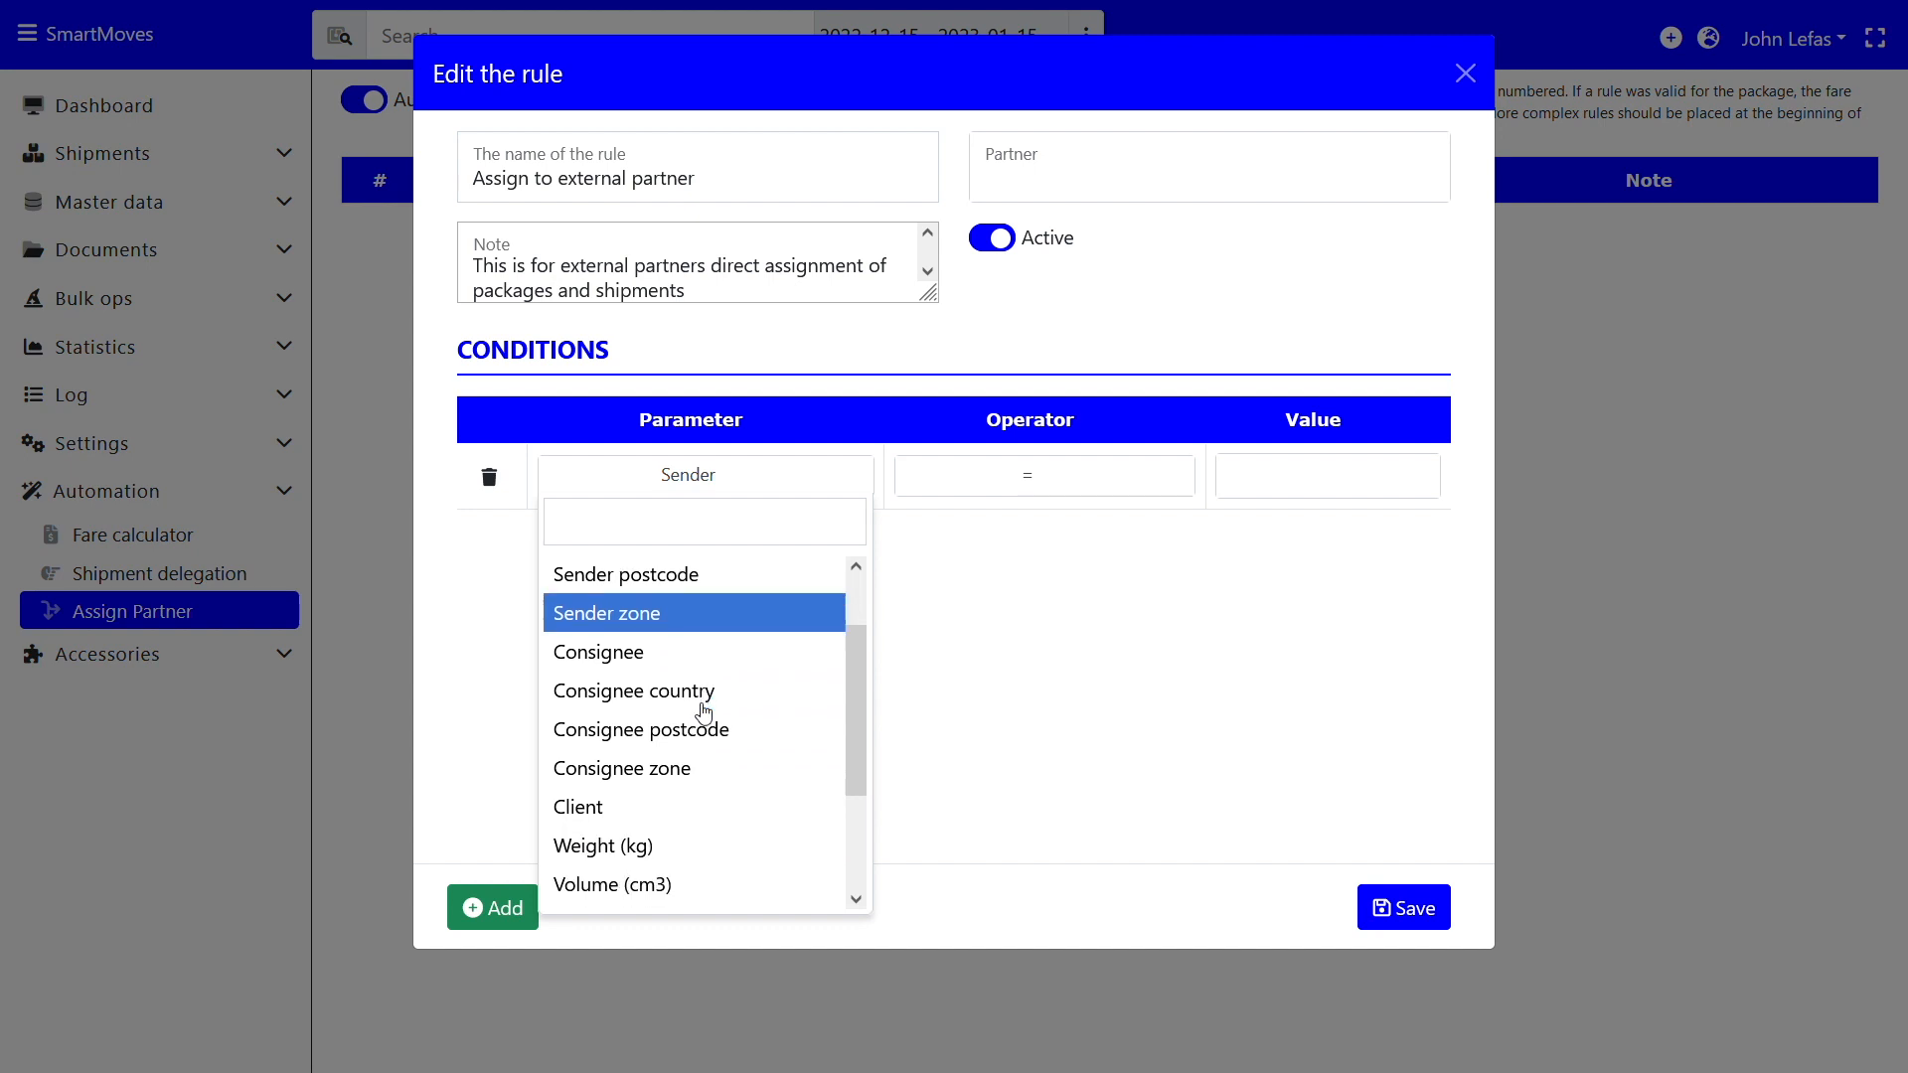
scroll(703, 711, "up", 1)
scroll(704, 712, "down", 2)
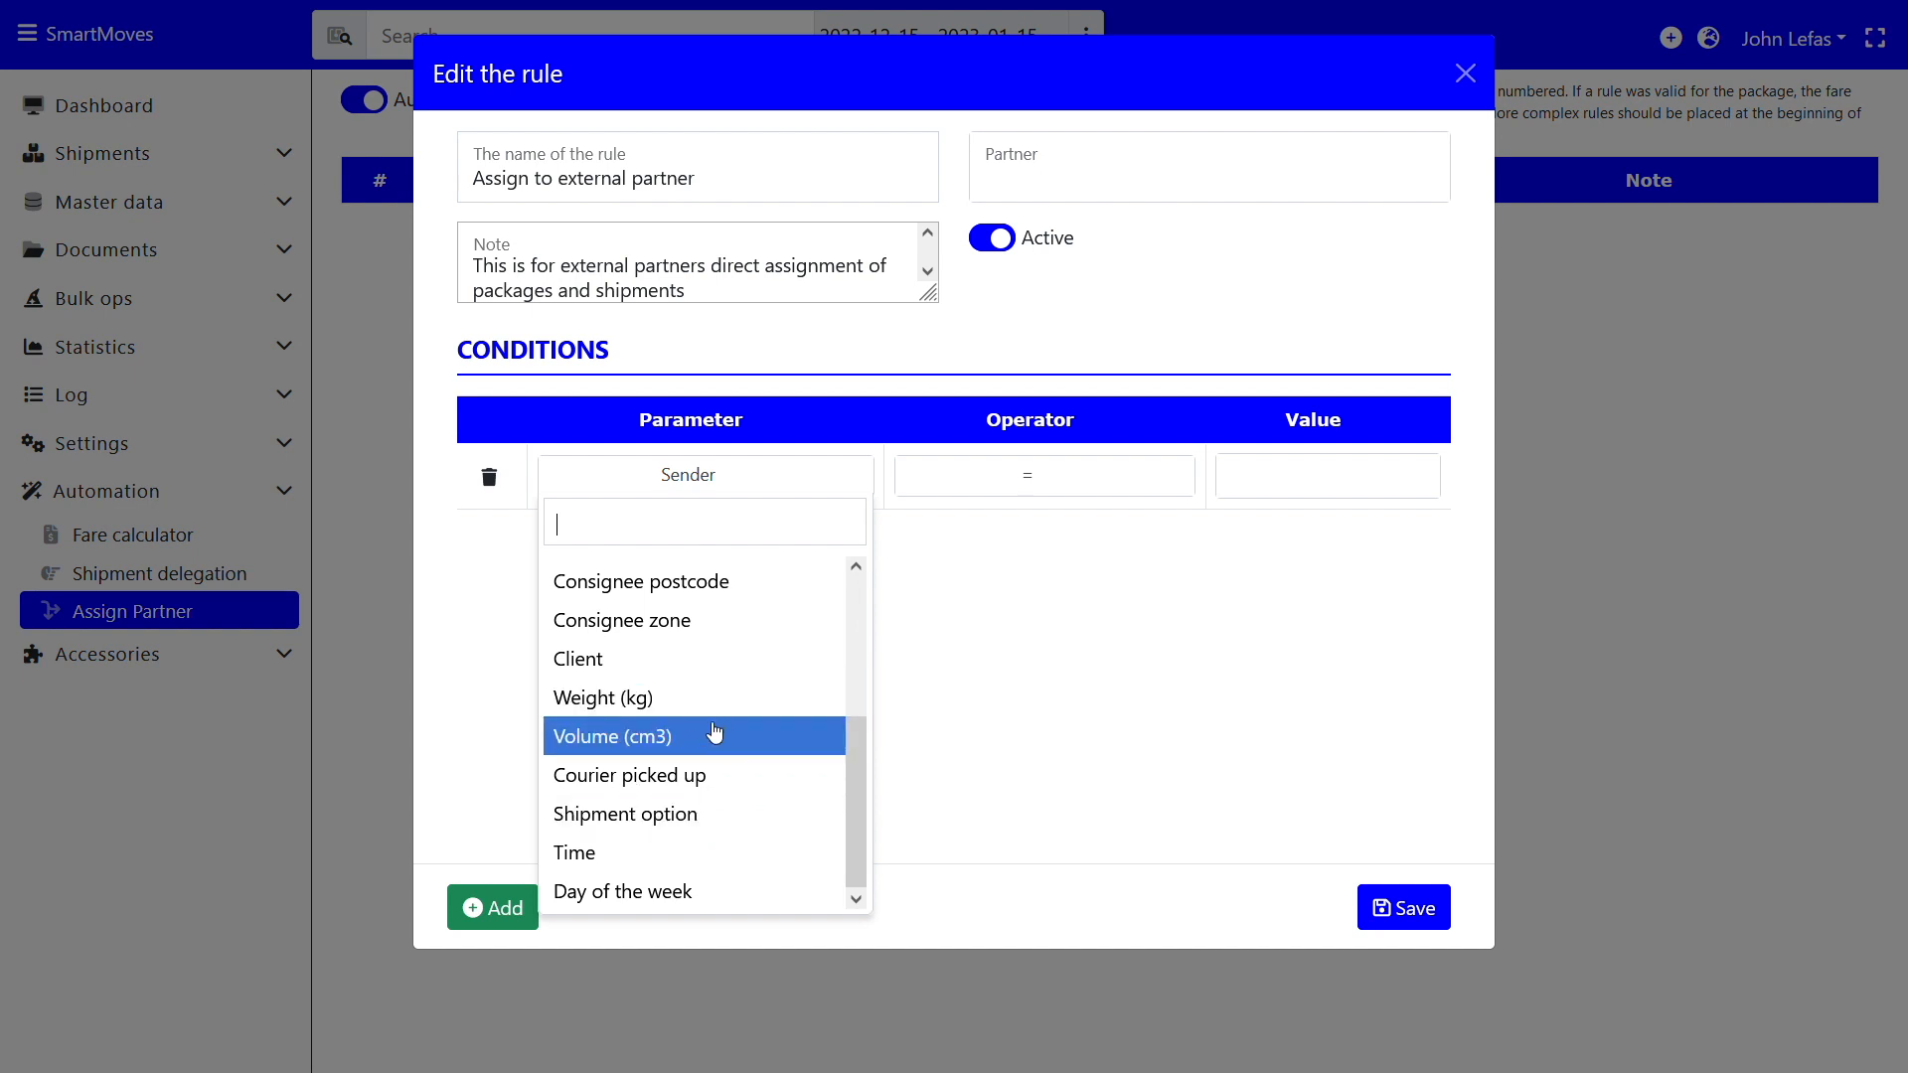
scroll(734, 685, "up", 3)
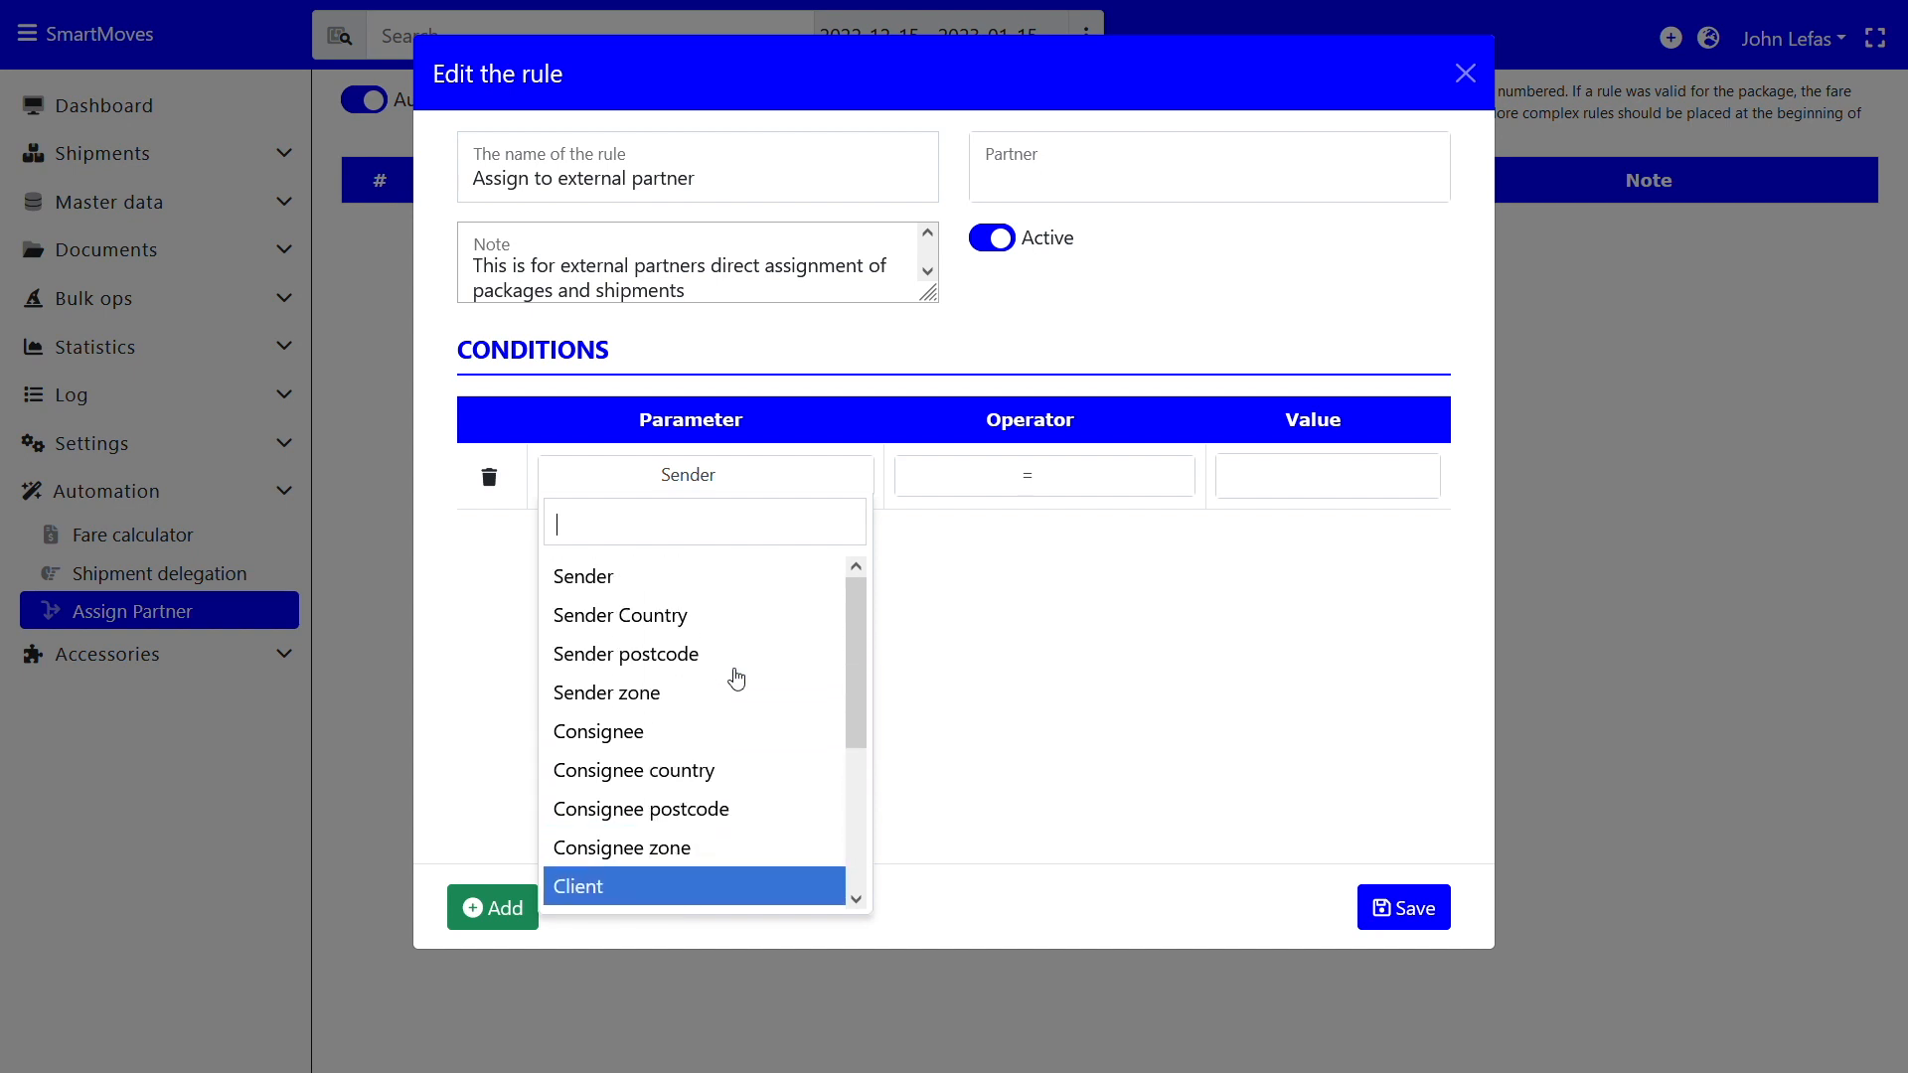
left_click(1009, 636)
left_click(1115, 185)
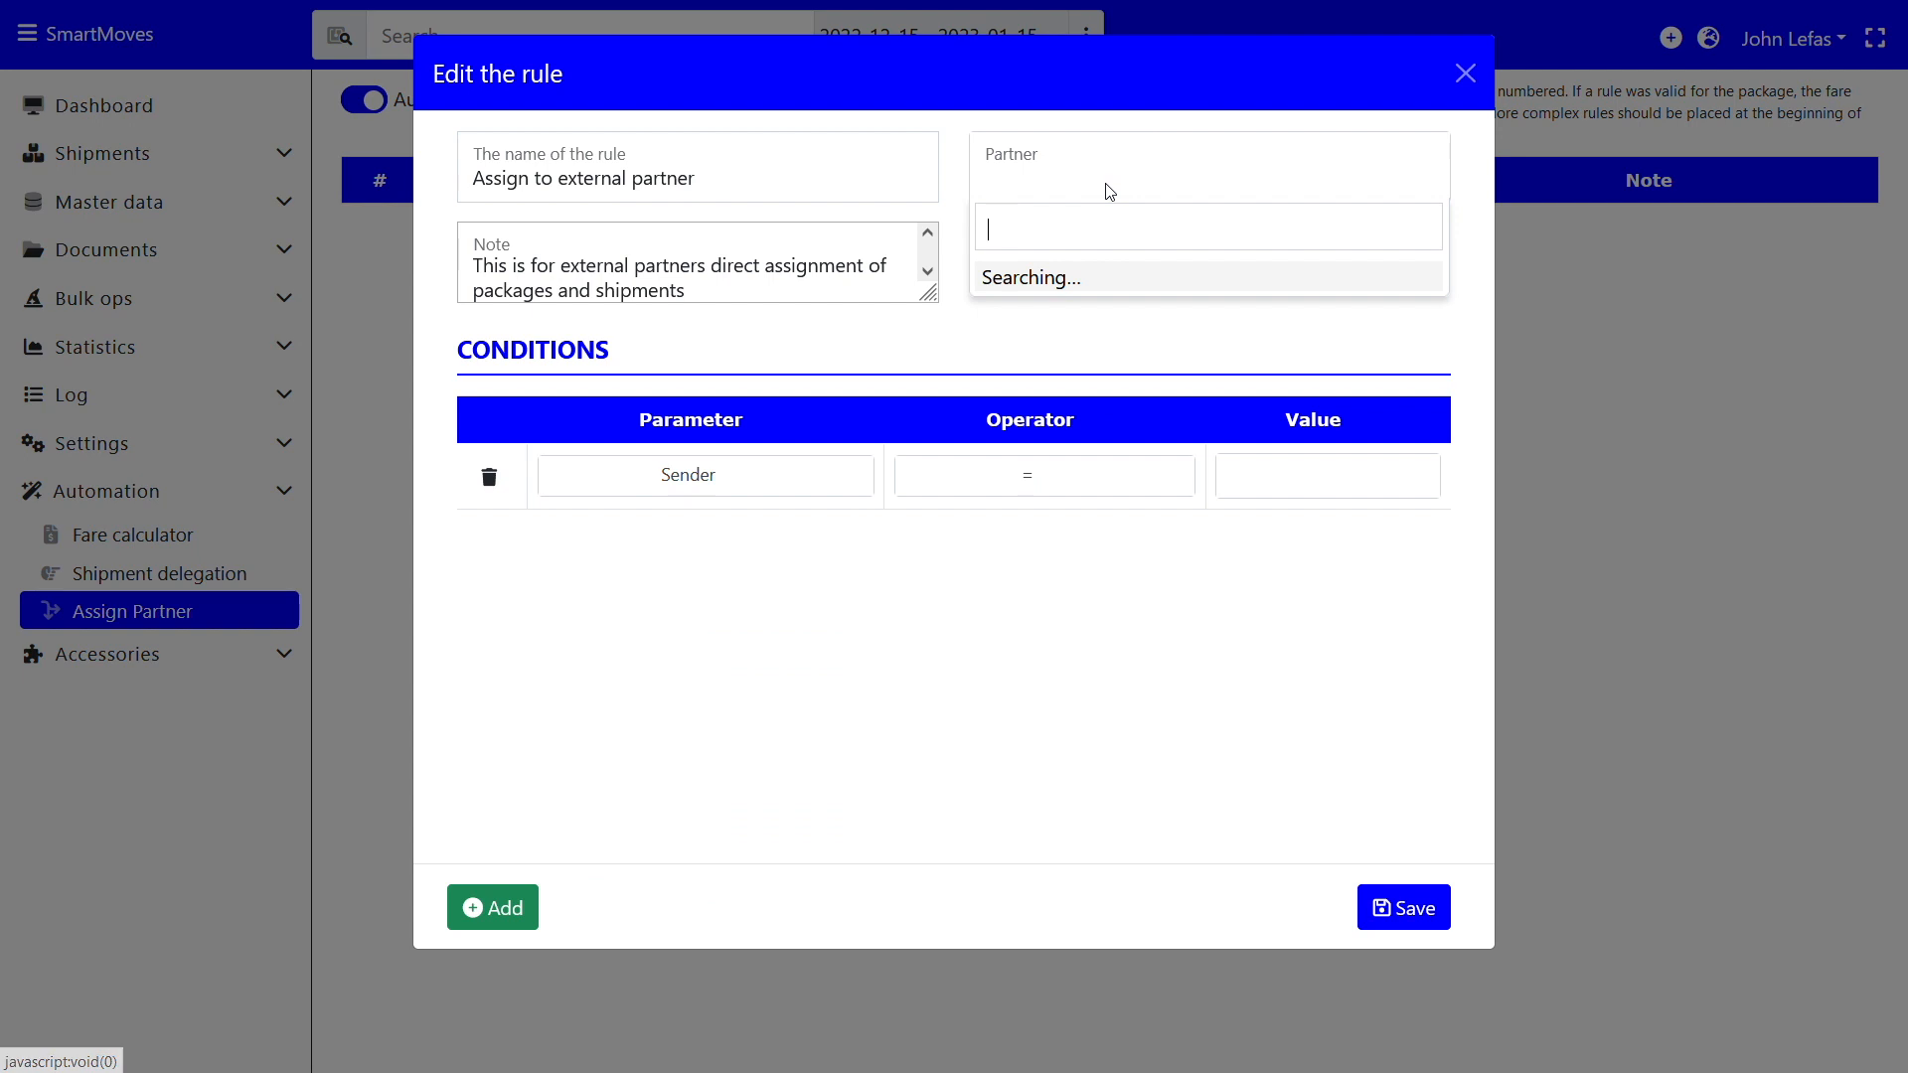
left_click(1115, 320)
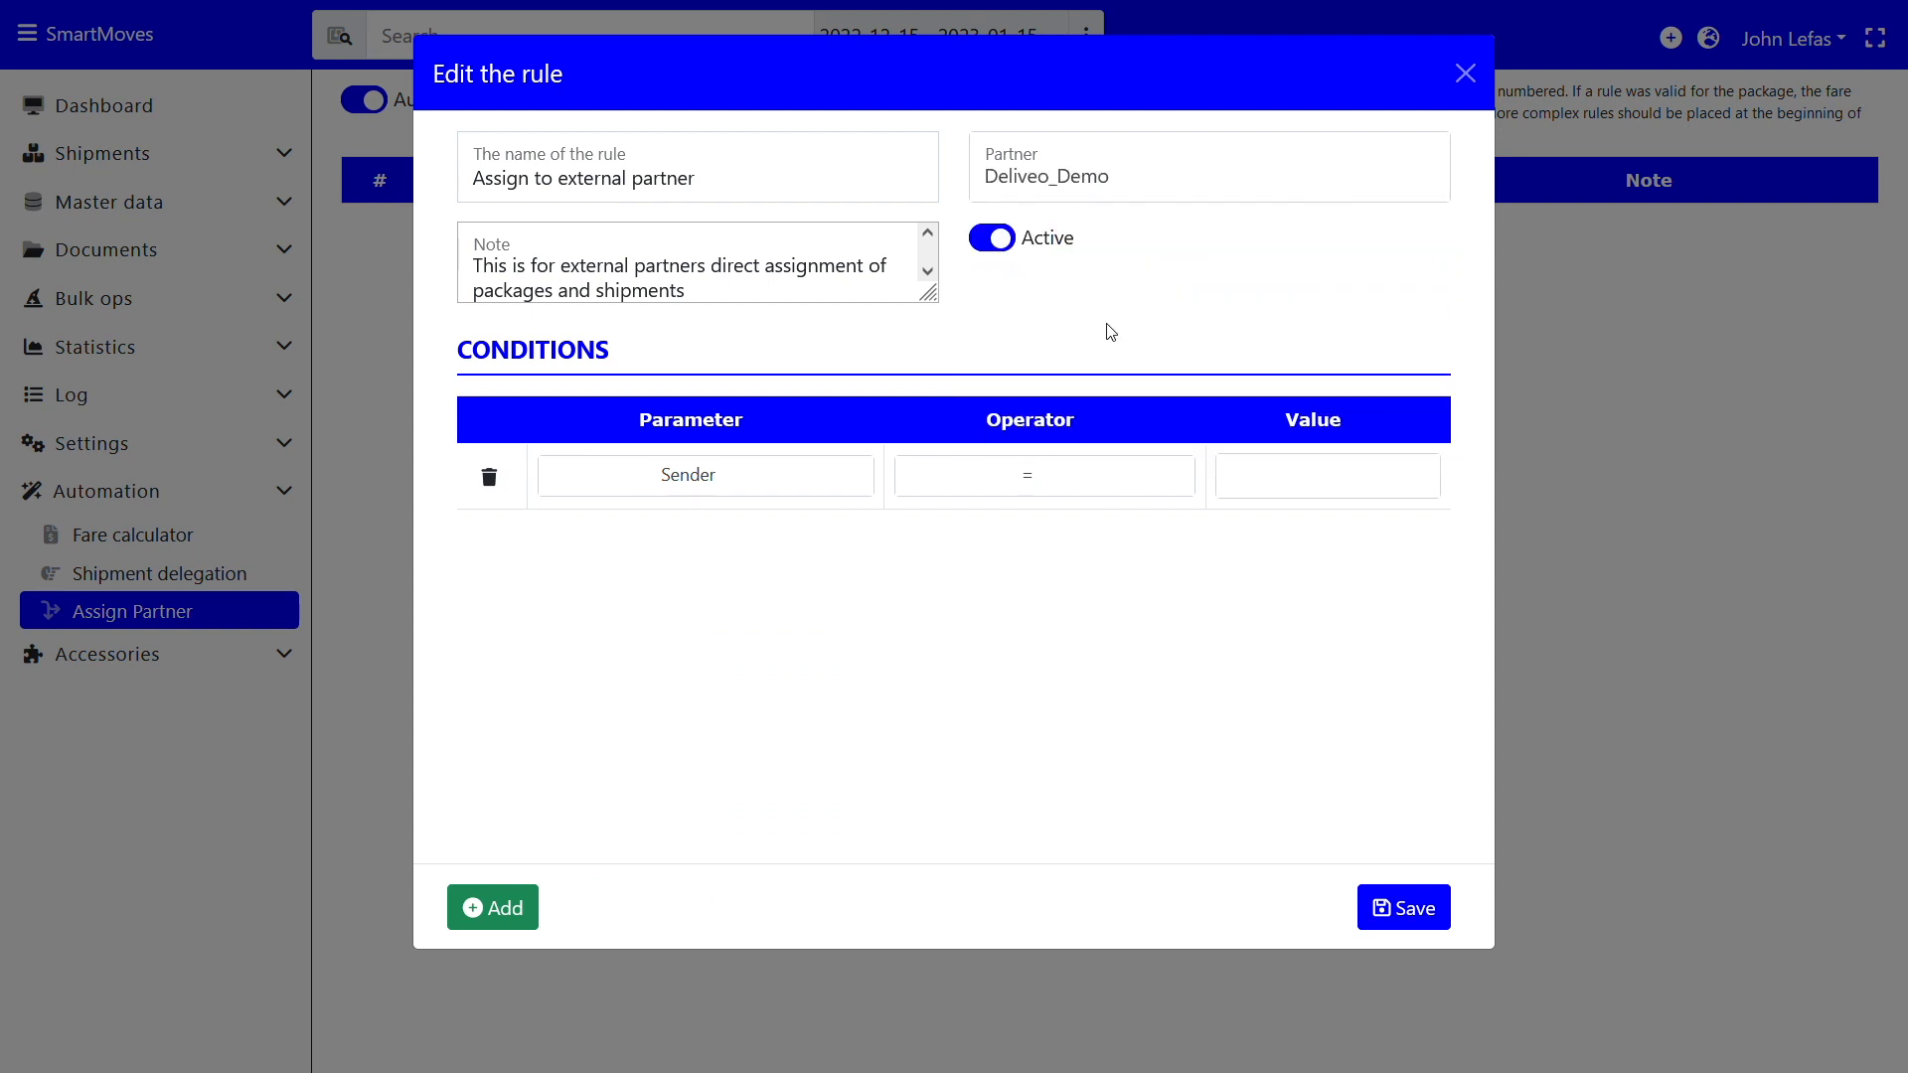
Match the condition to one chosen sender and save the partner rule
left_click(1261, 476)
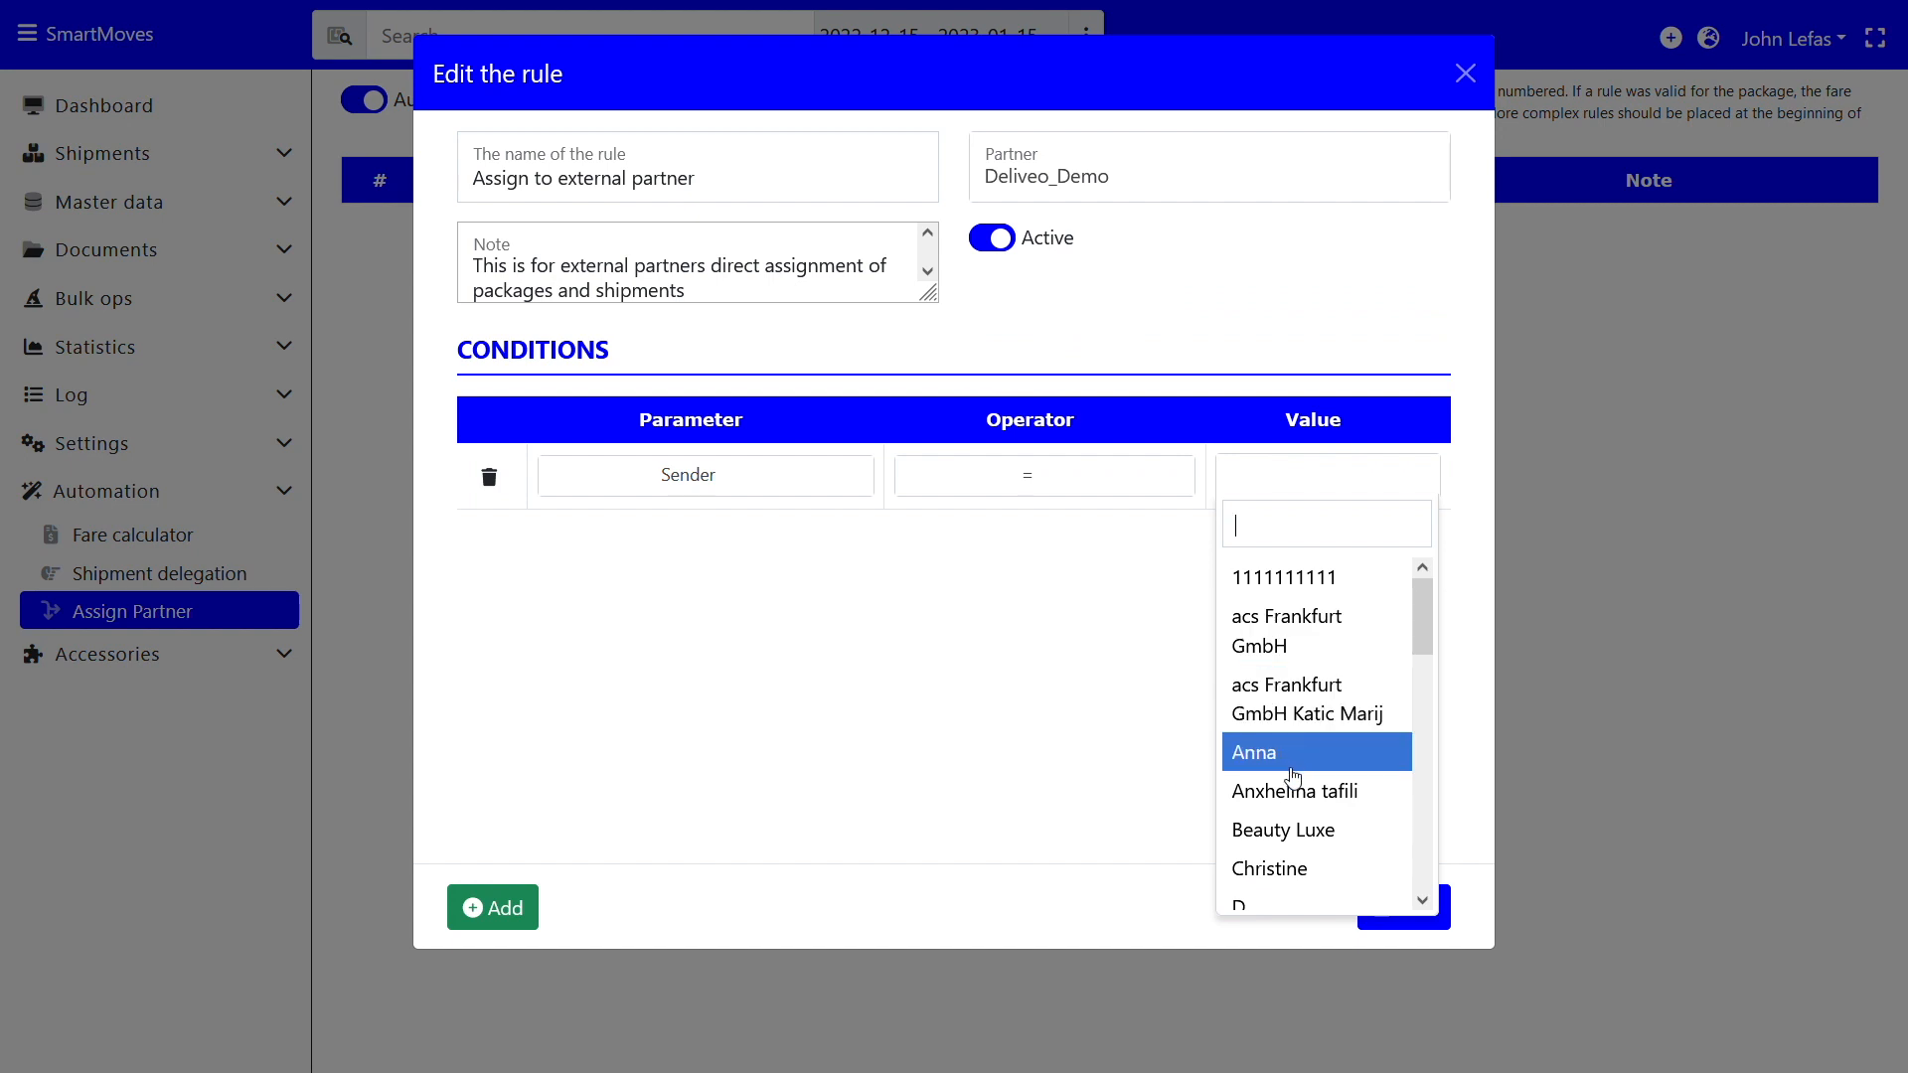
left_click(1293, 772)
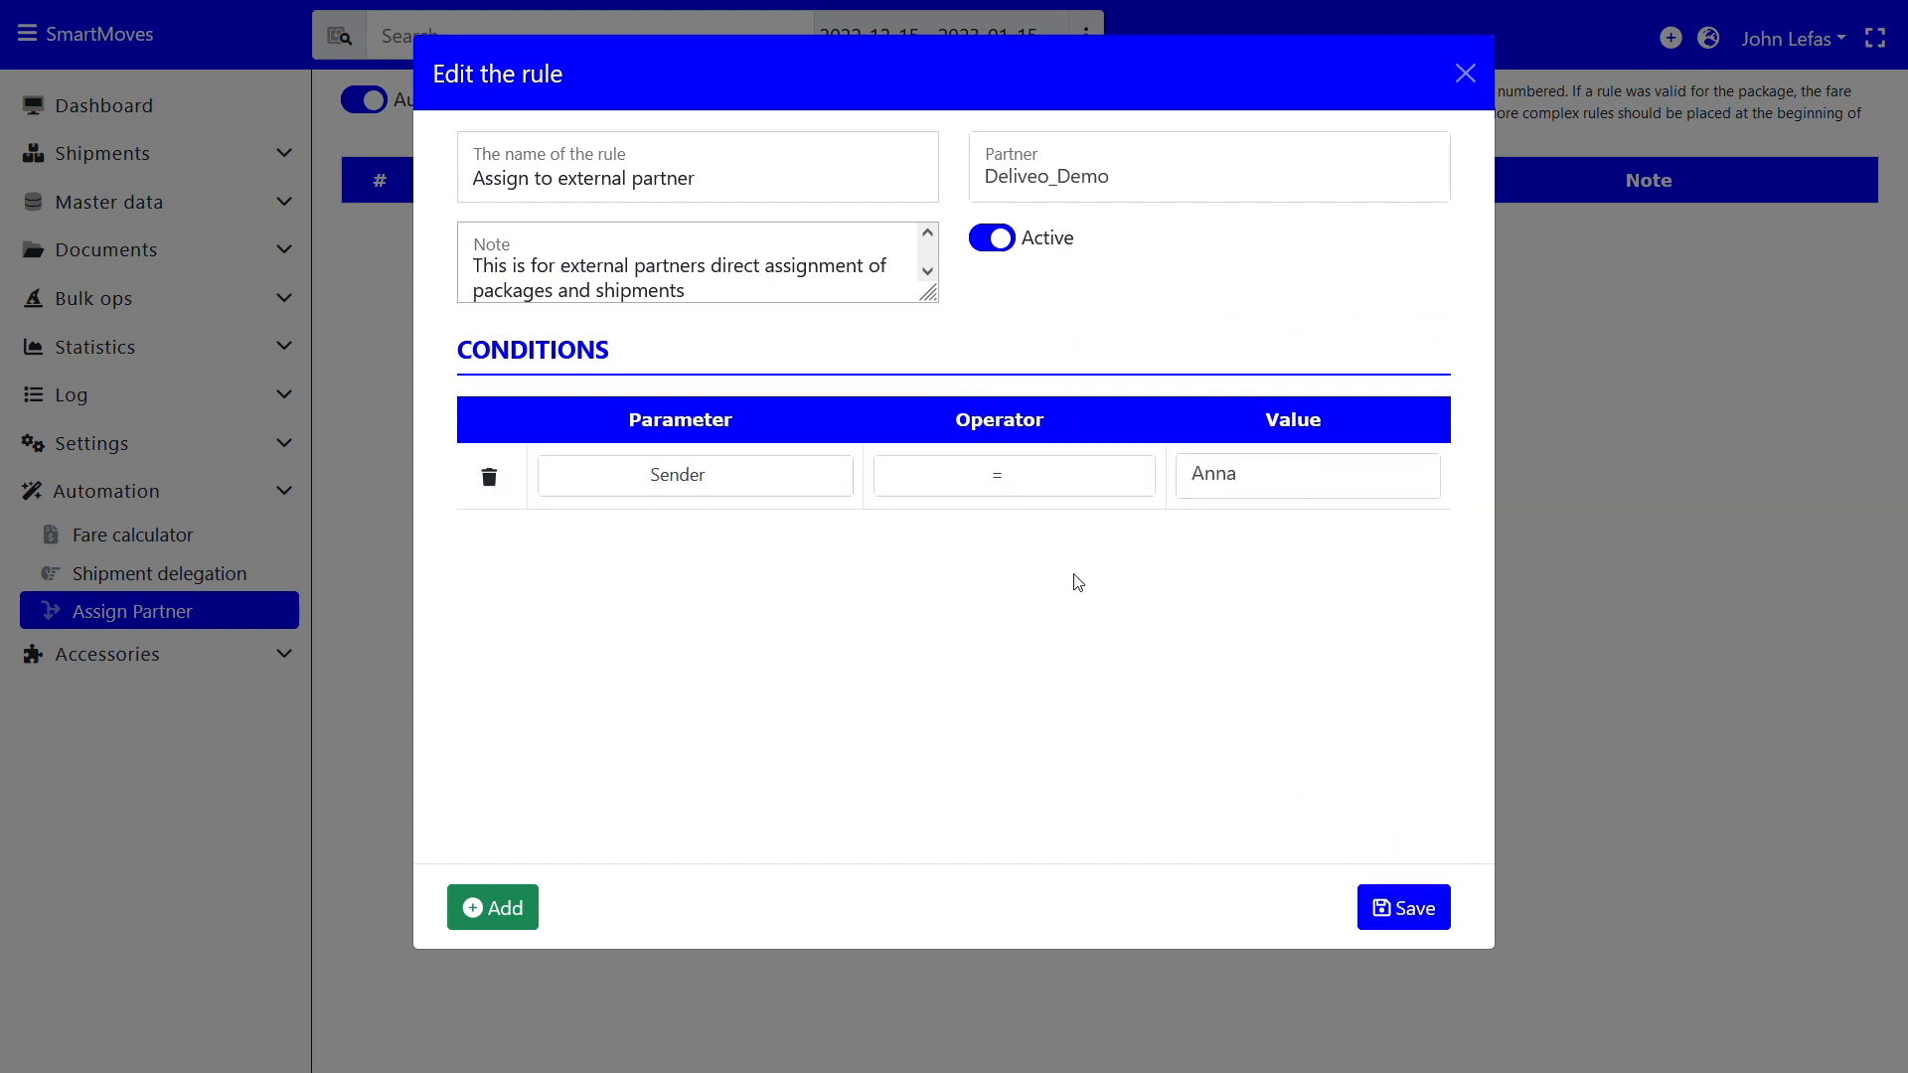
left_click(1389, 897)
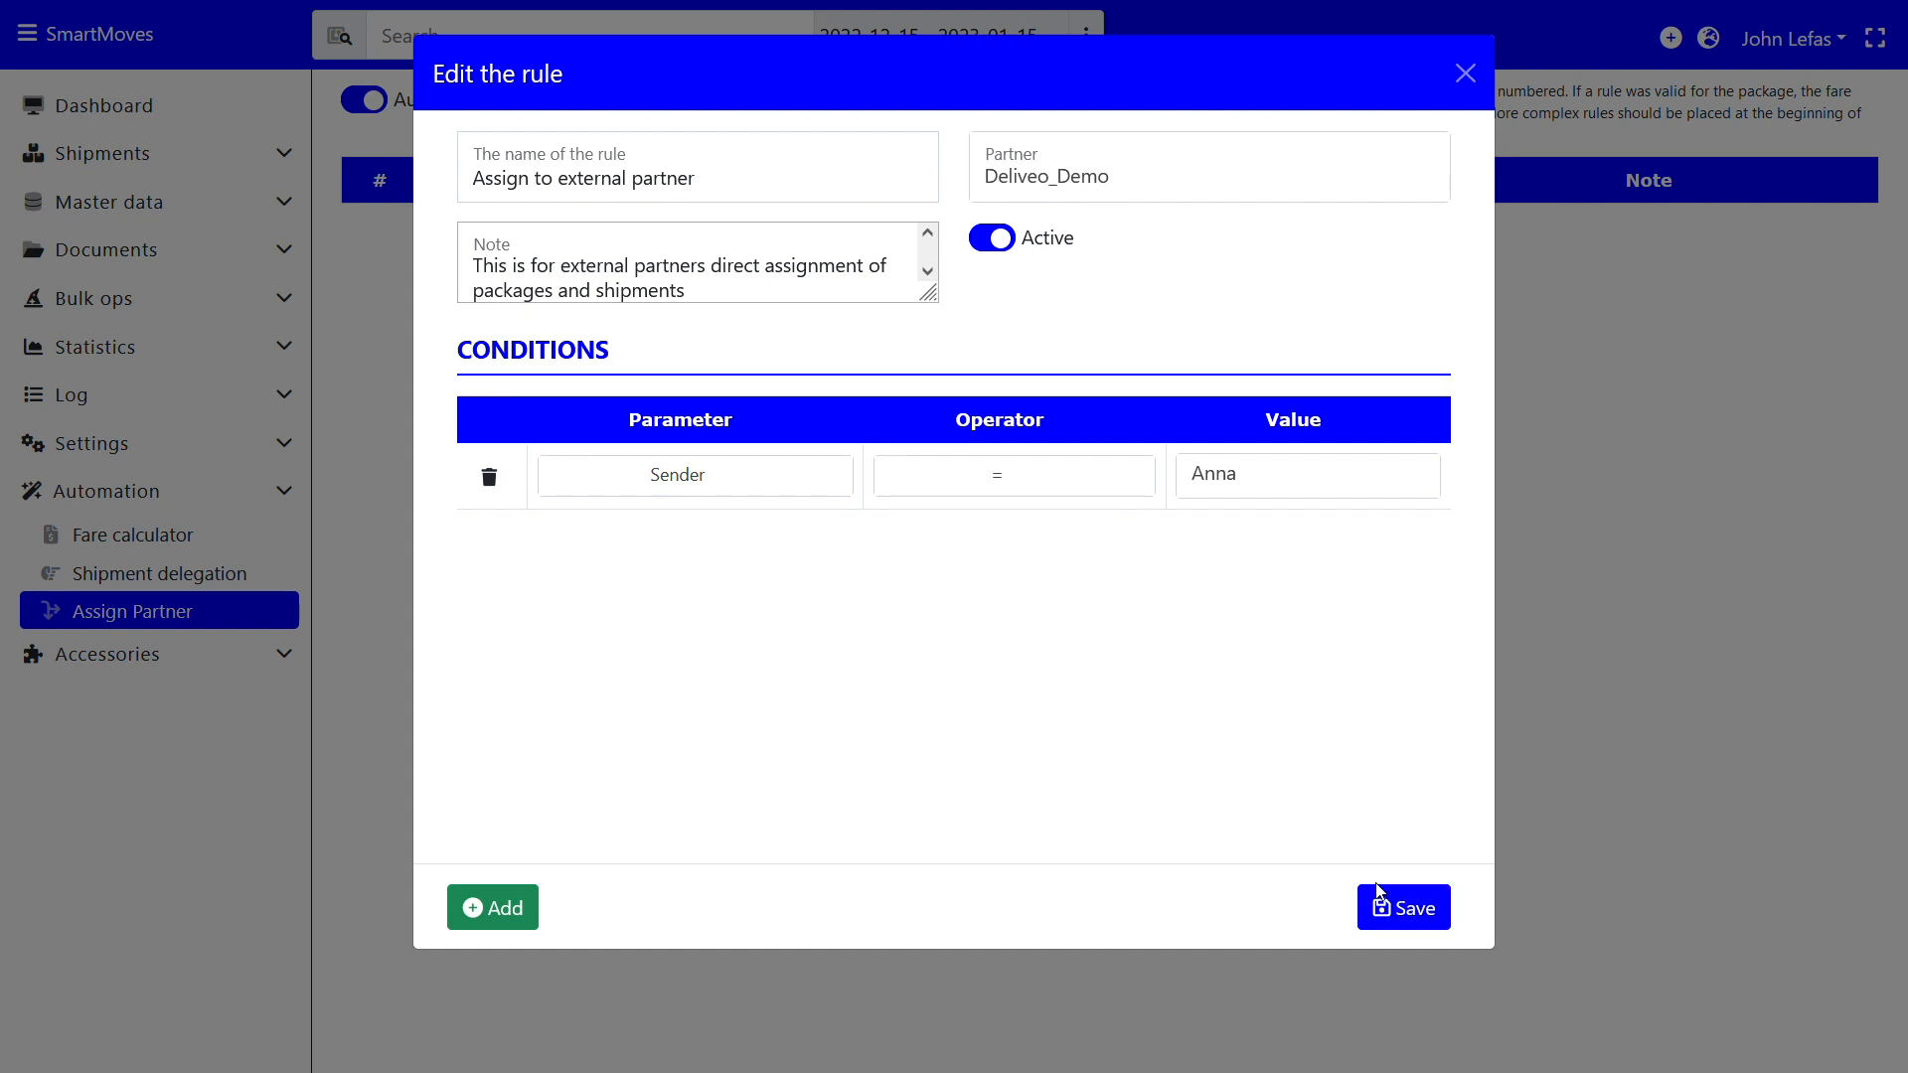